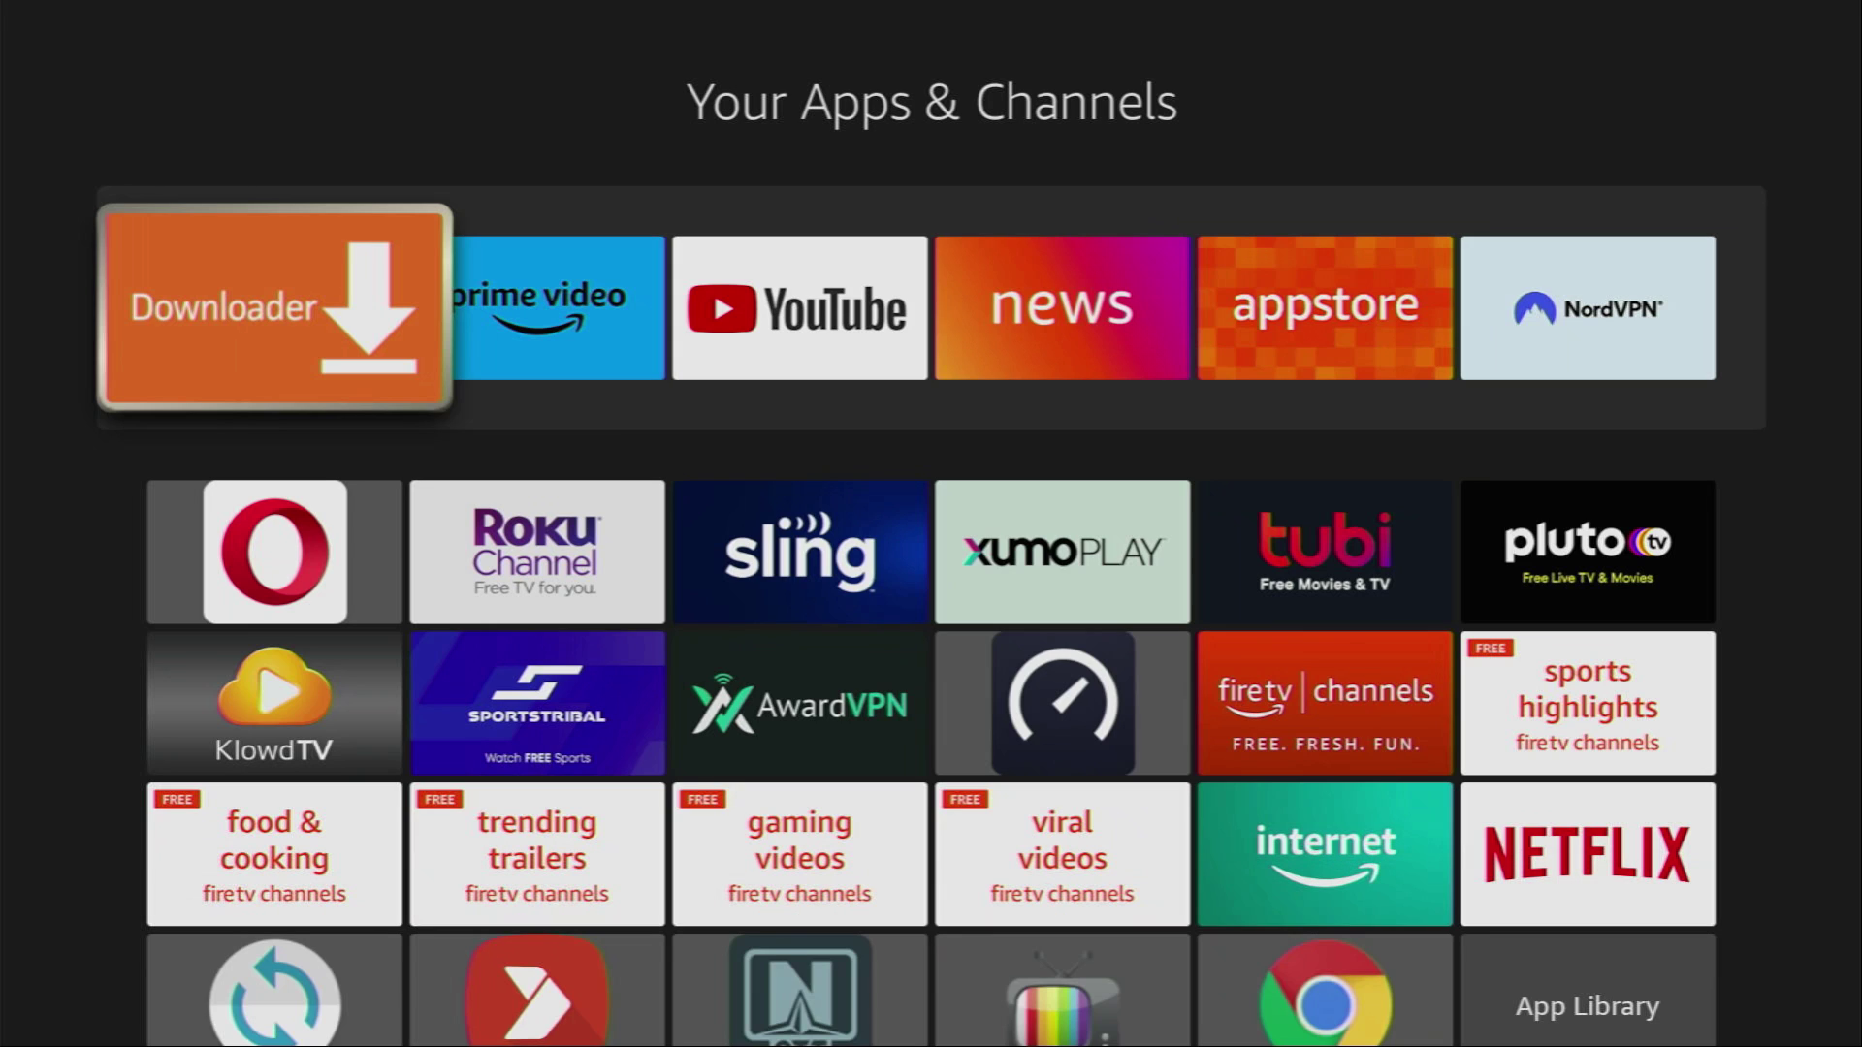
# Type 'Do' in Fire TV's Find search and choose the Downloader suggestion.
pyautogui.press('Escape')
pyautogui.press('Left')
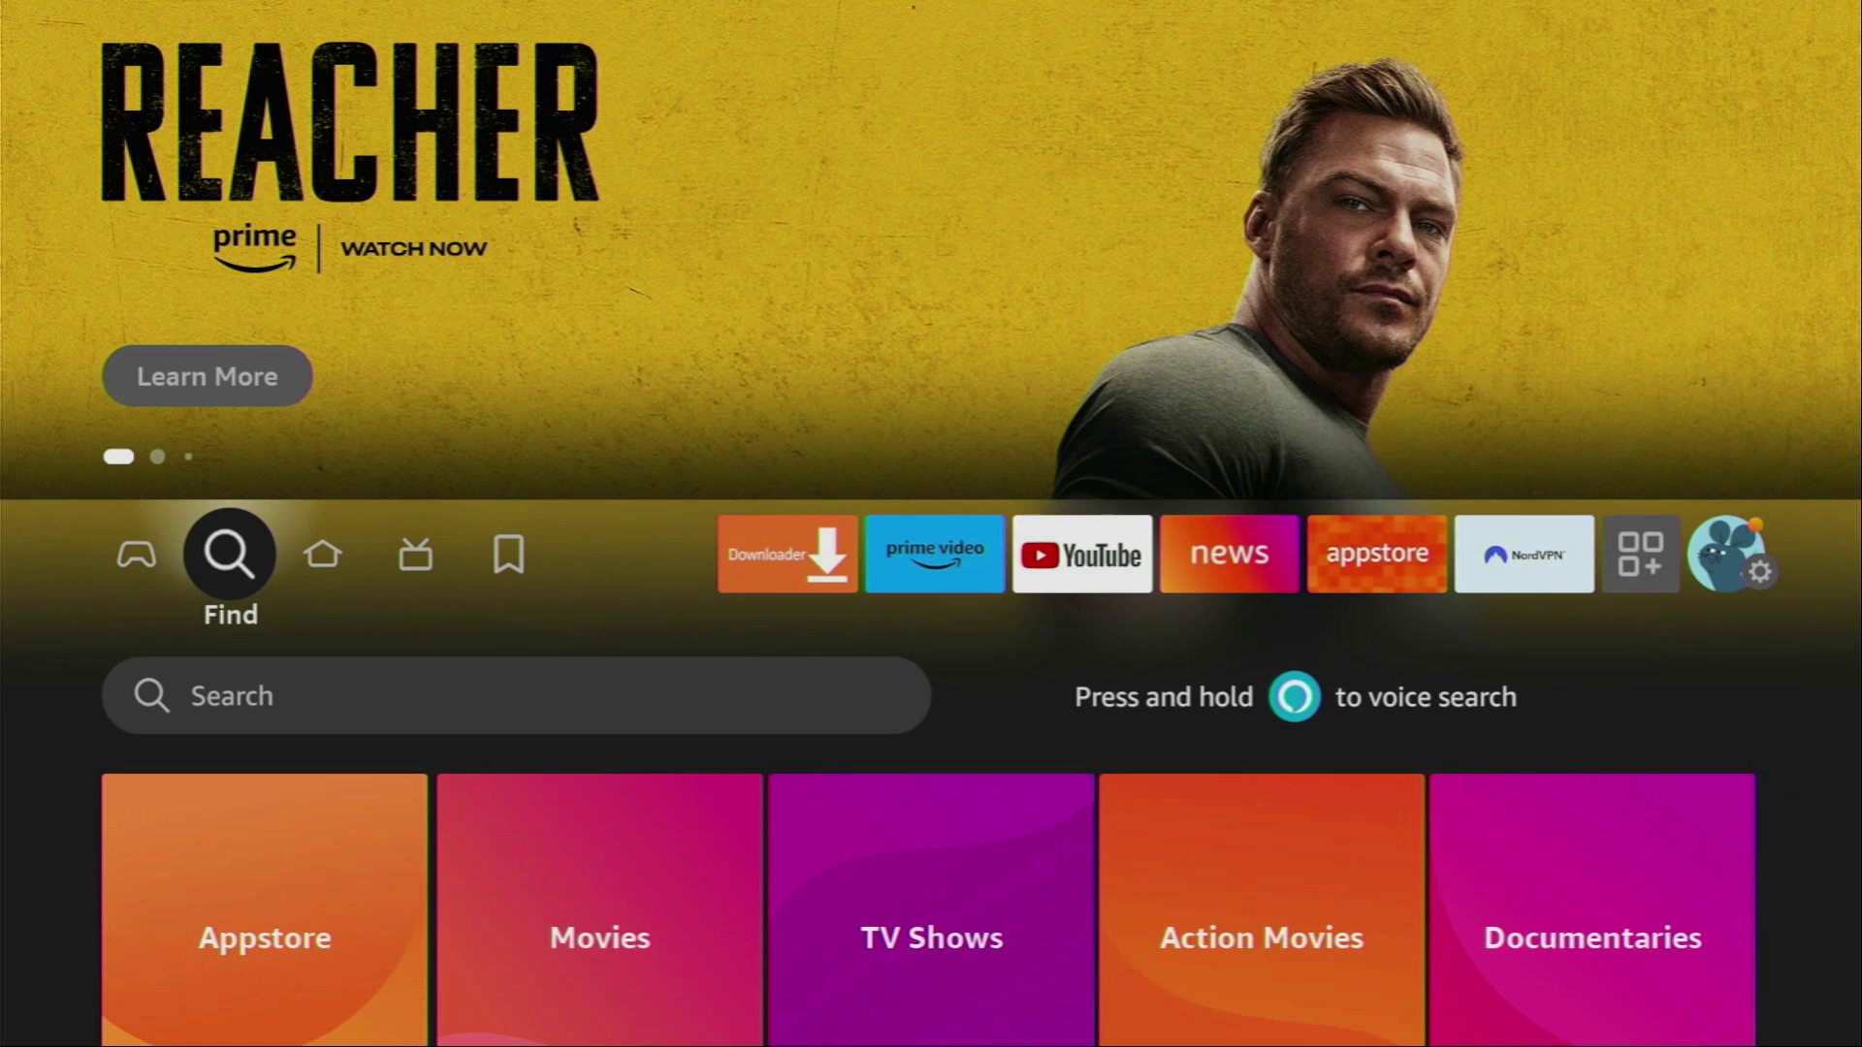
pyautogui.press('Down')
pyautogui.press('Return')
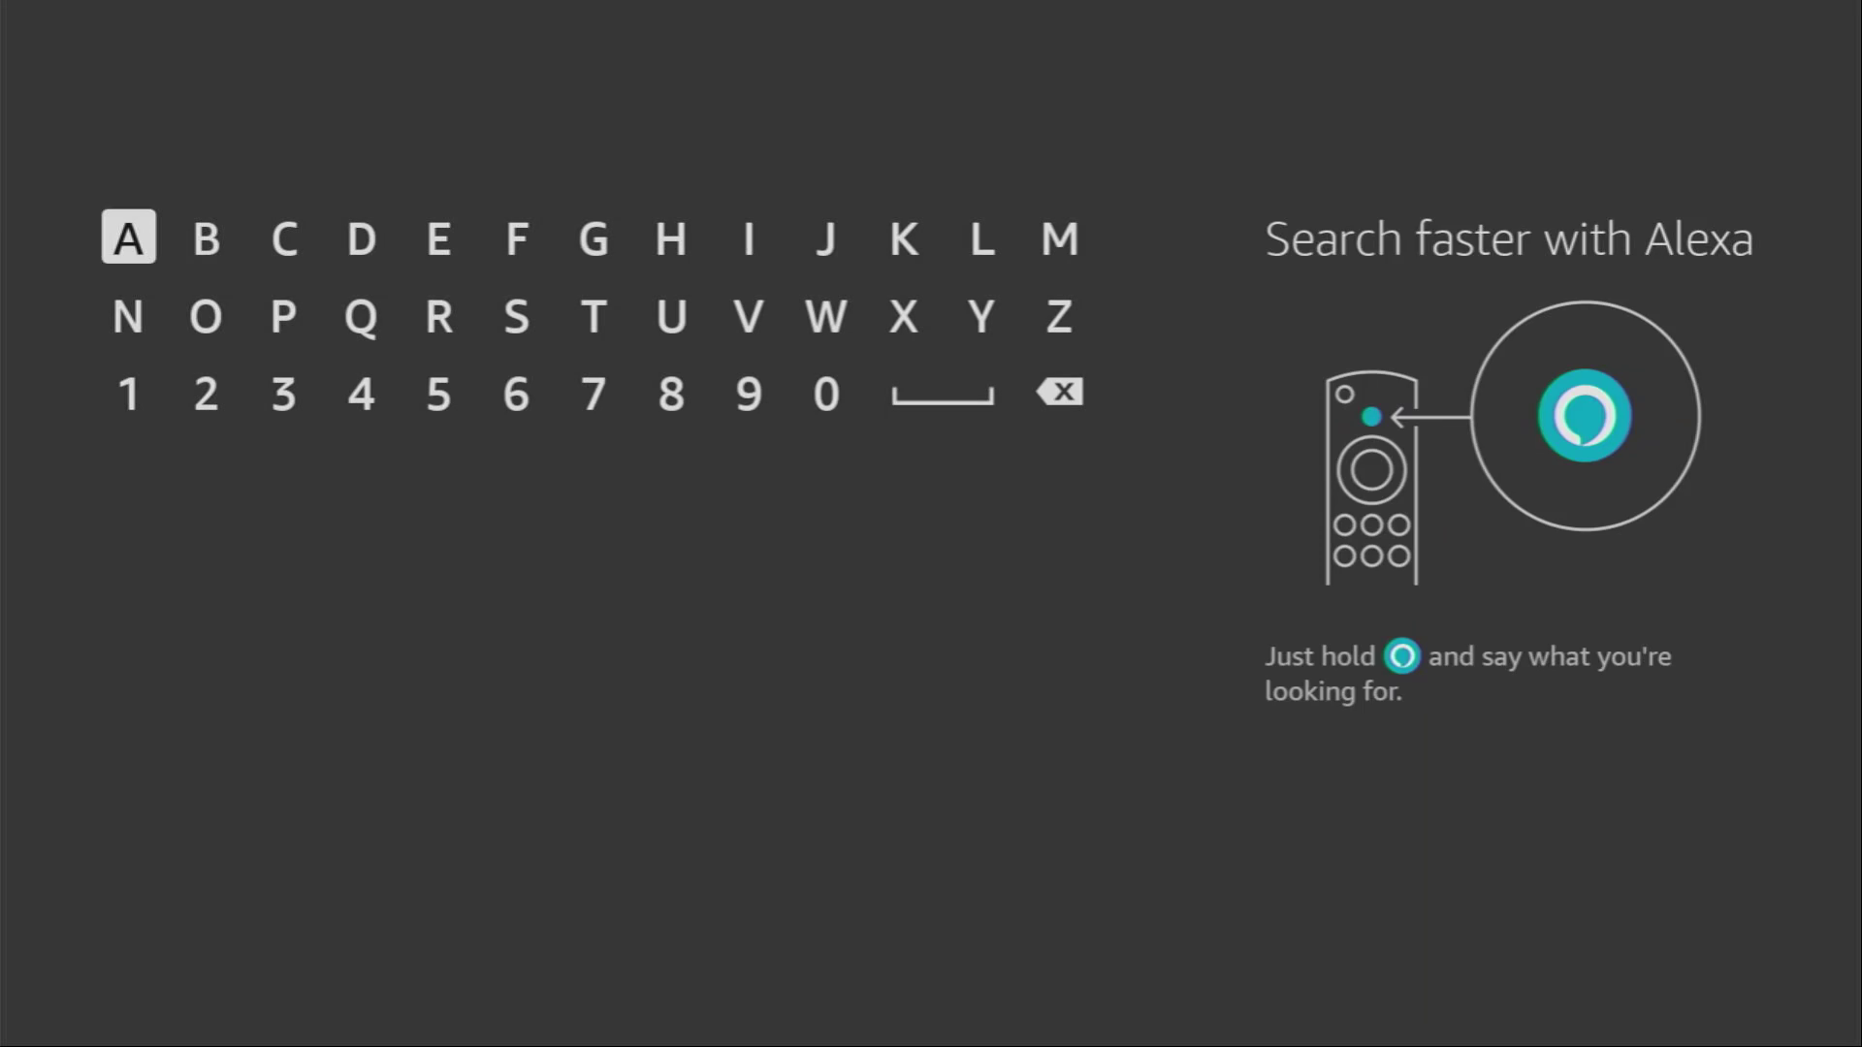
pyautogui.press('Right')
pyautogui.press('Right')
pyautogui.press('Right')
pyautogui.press('Return')
pyautogui.press('Down')
pyautogui.press('Left')
pyautogui.press('Left')
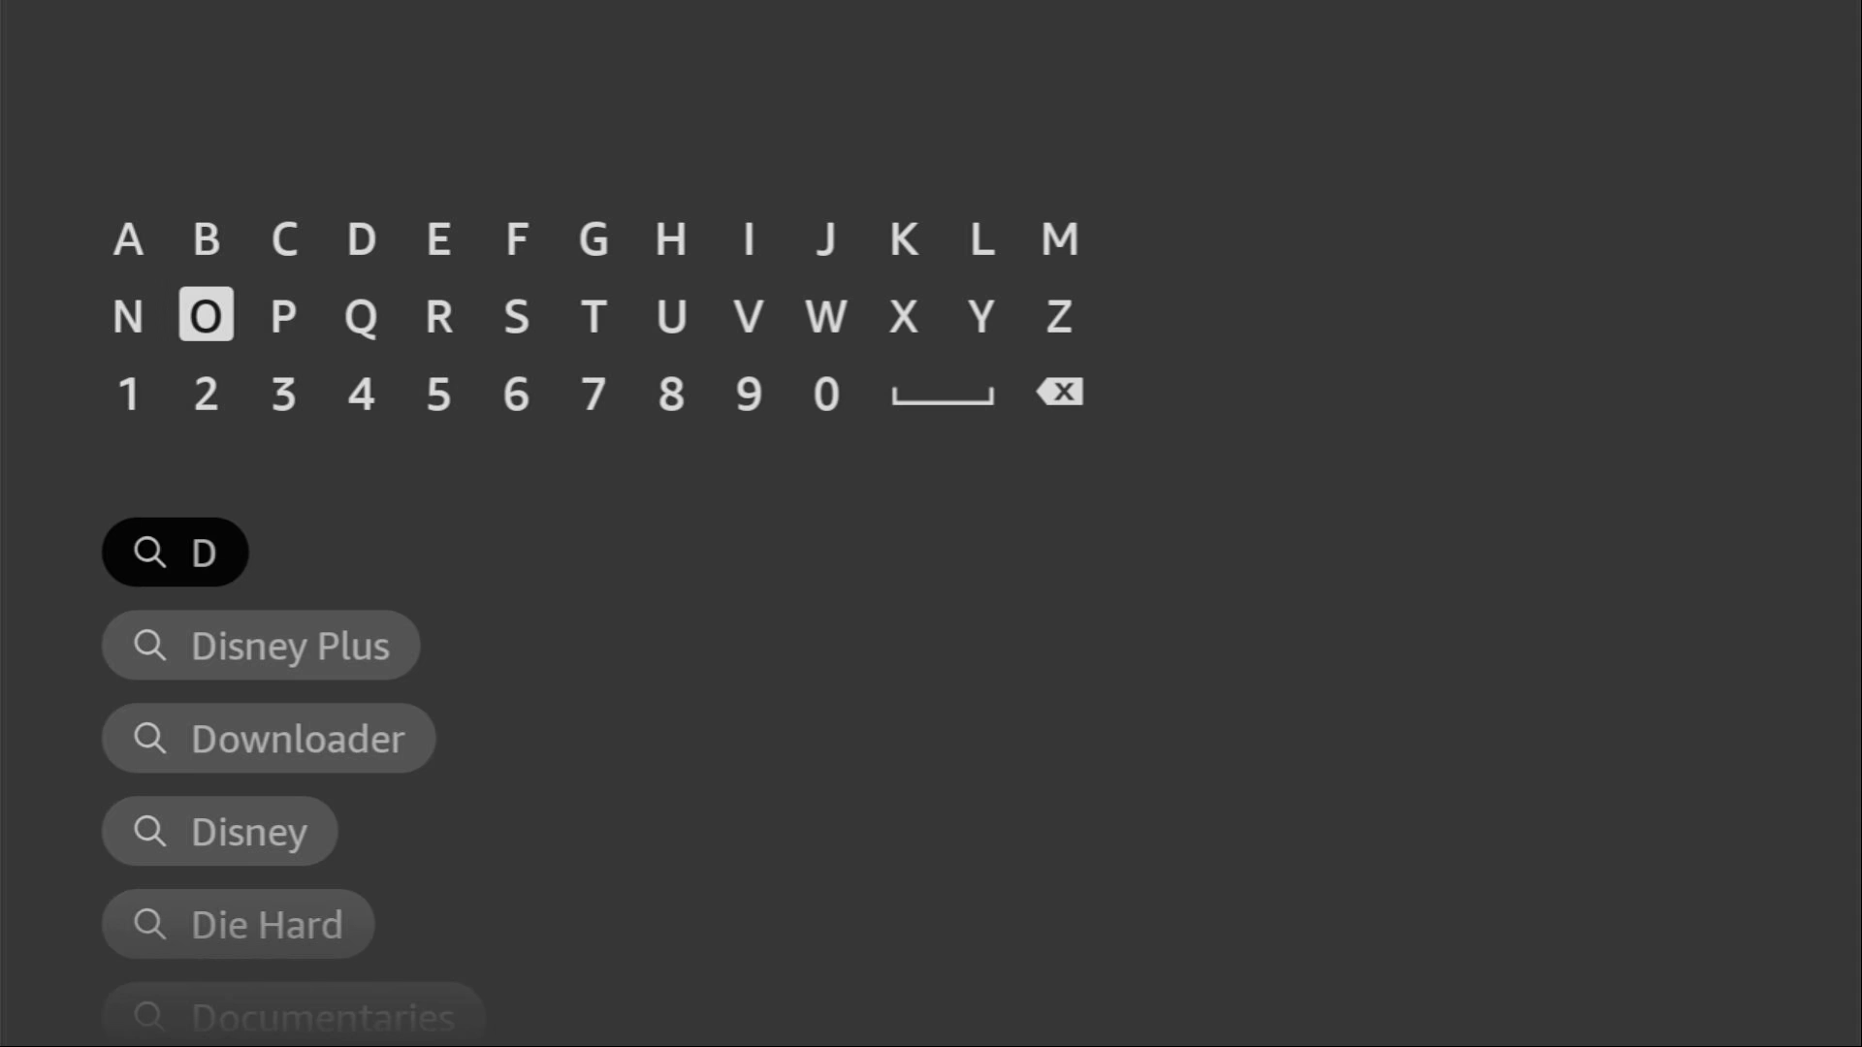
pyautogui.press('Return')
pyautogui.press('Down')
pyautogui.press('Down')
pyautogui.press('Down')
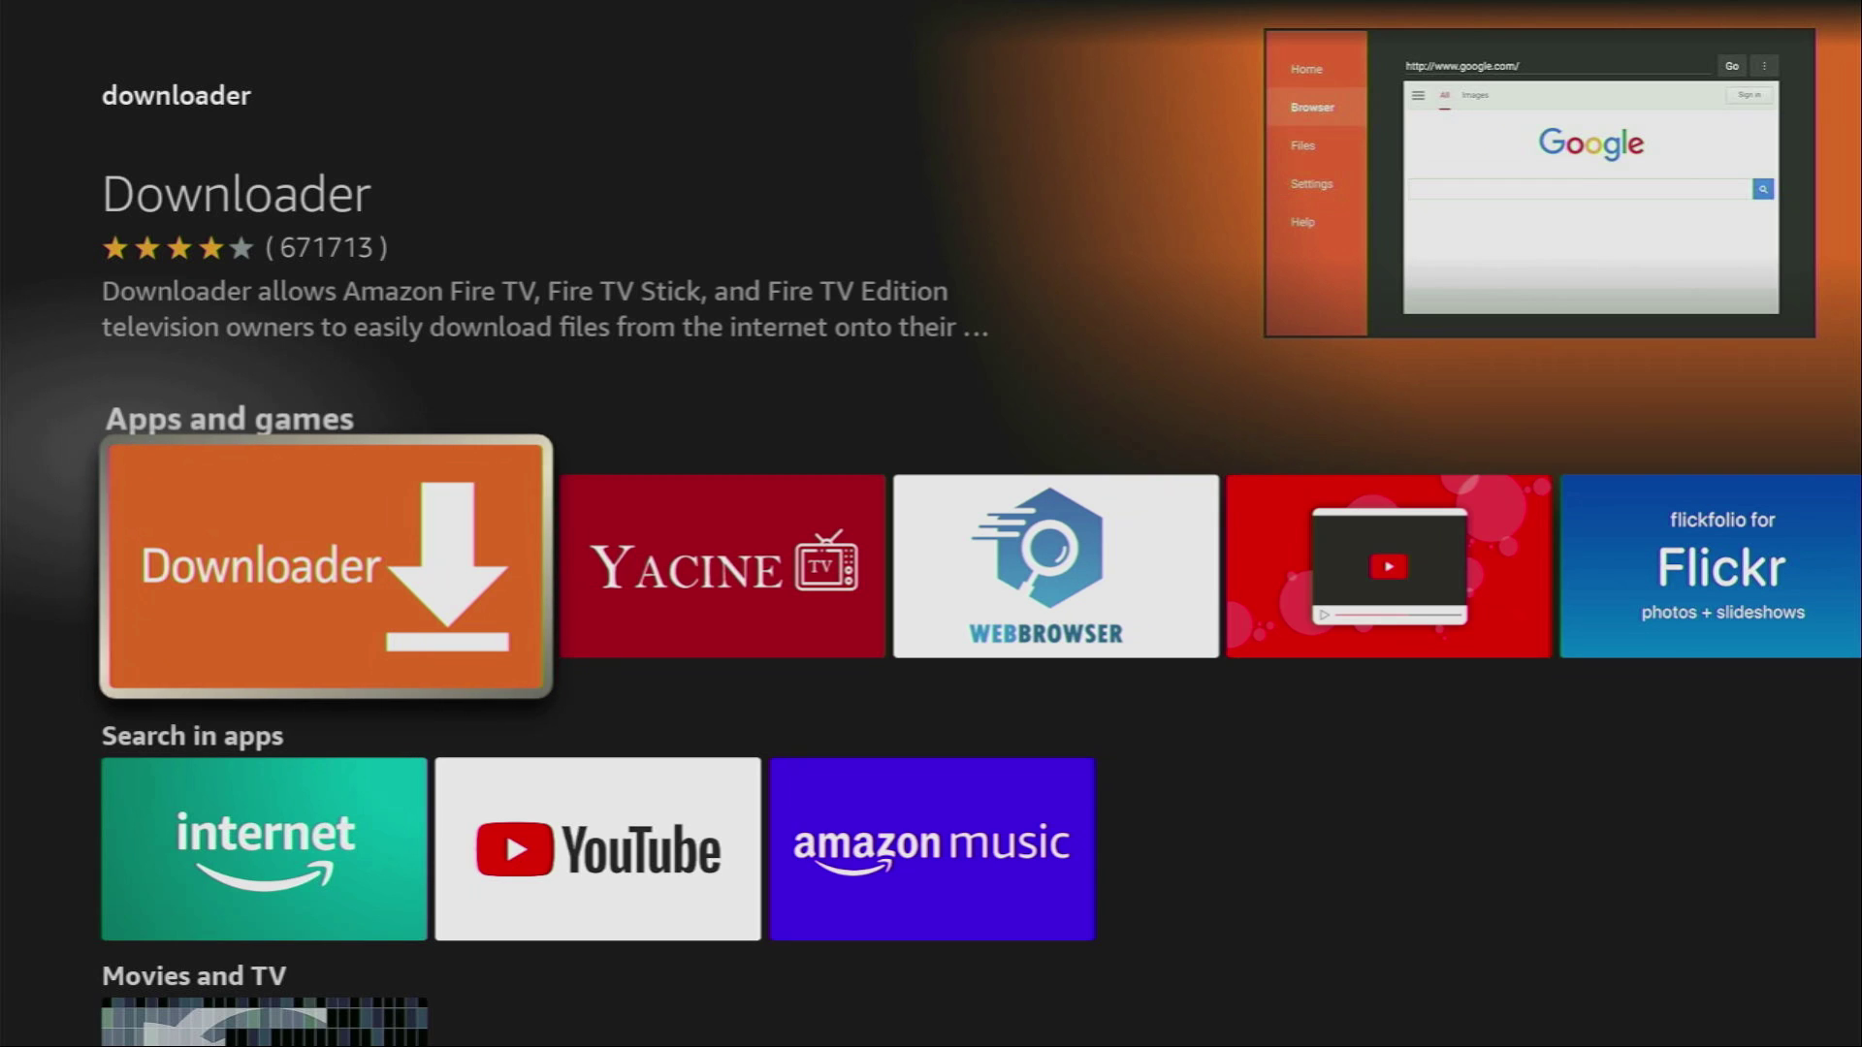
# From Home, open Settings > My Fire TV and highlight Developer options.
pyautogui.press('Home')
pyautogui.press('Right')
pyautogui.press('Right')
pyautogui.press('Right')
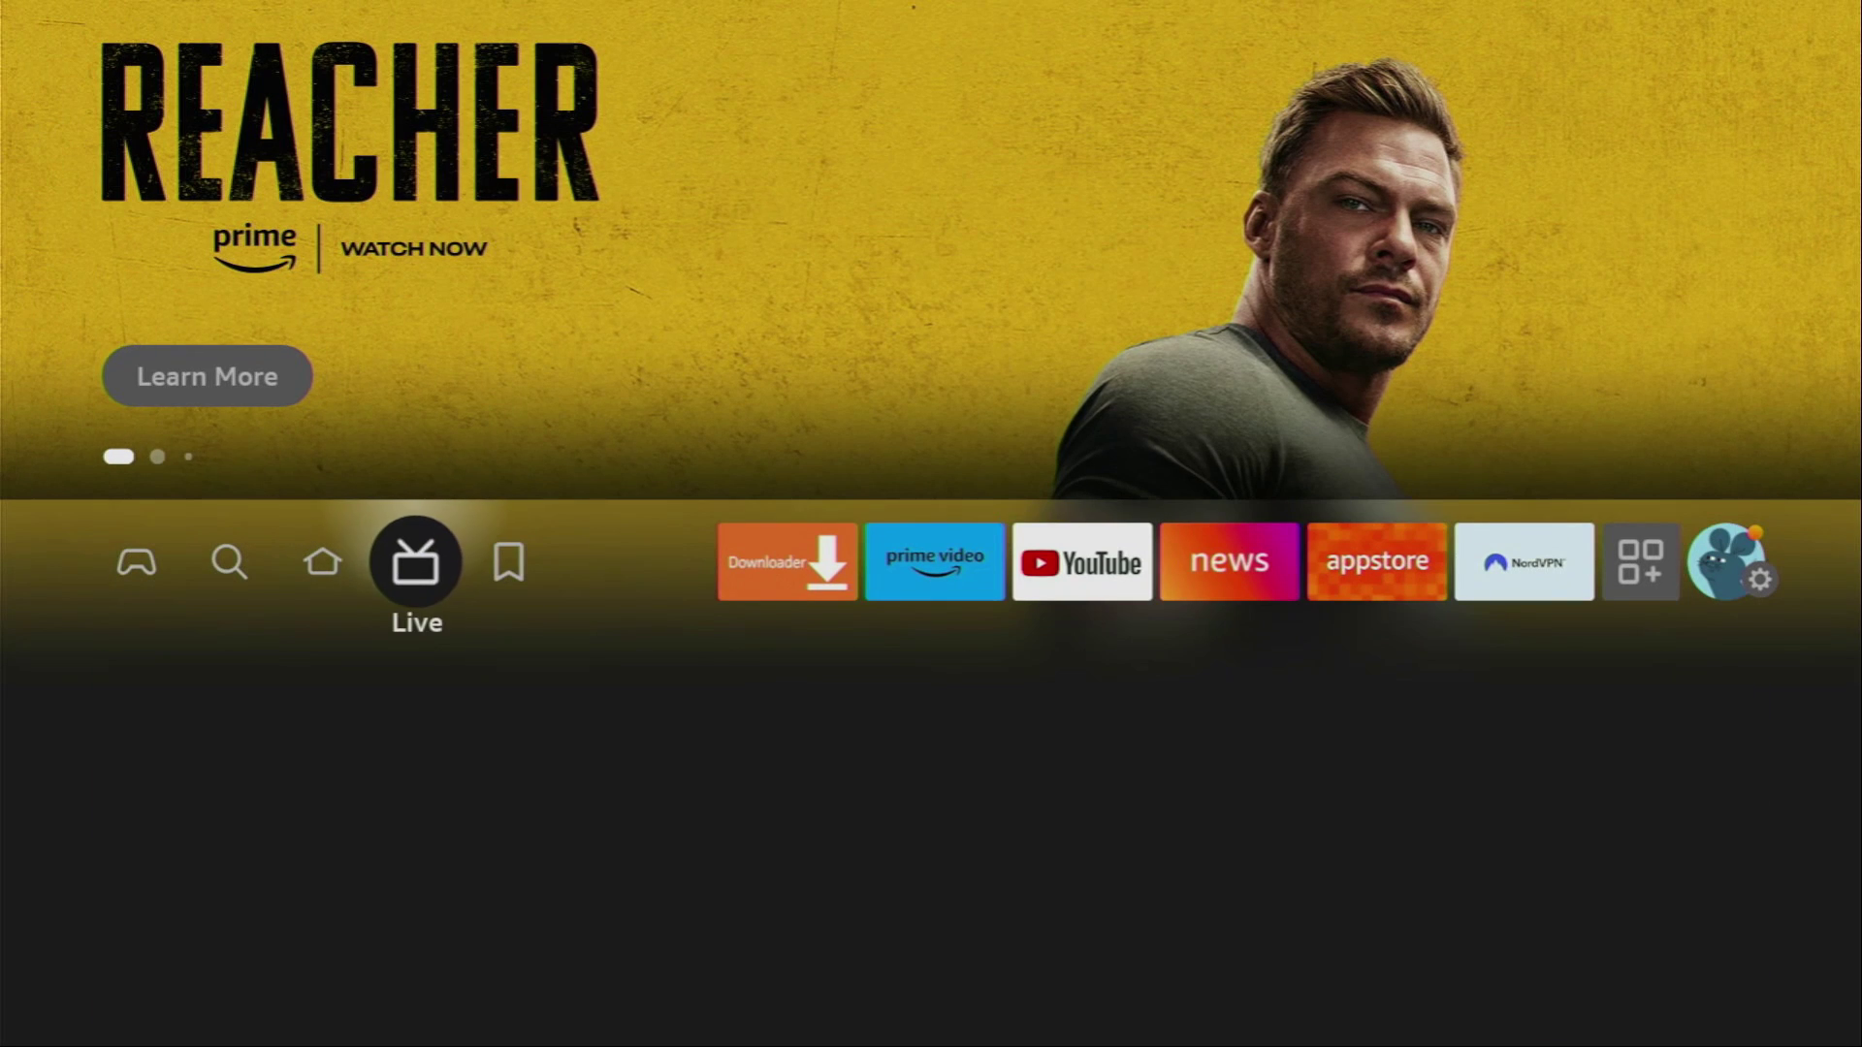
pyautogui.press('Right')
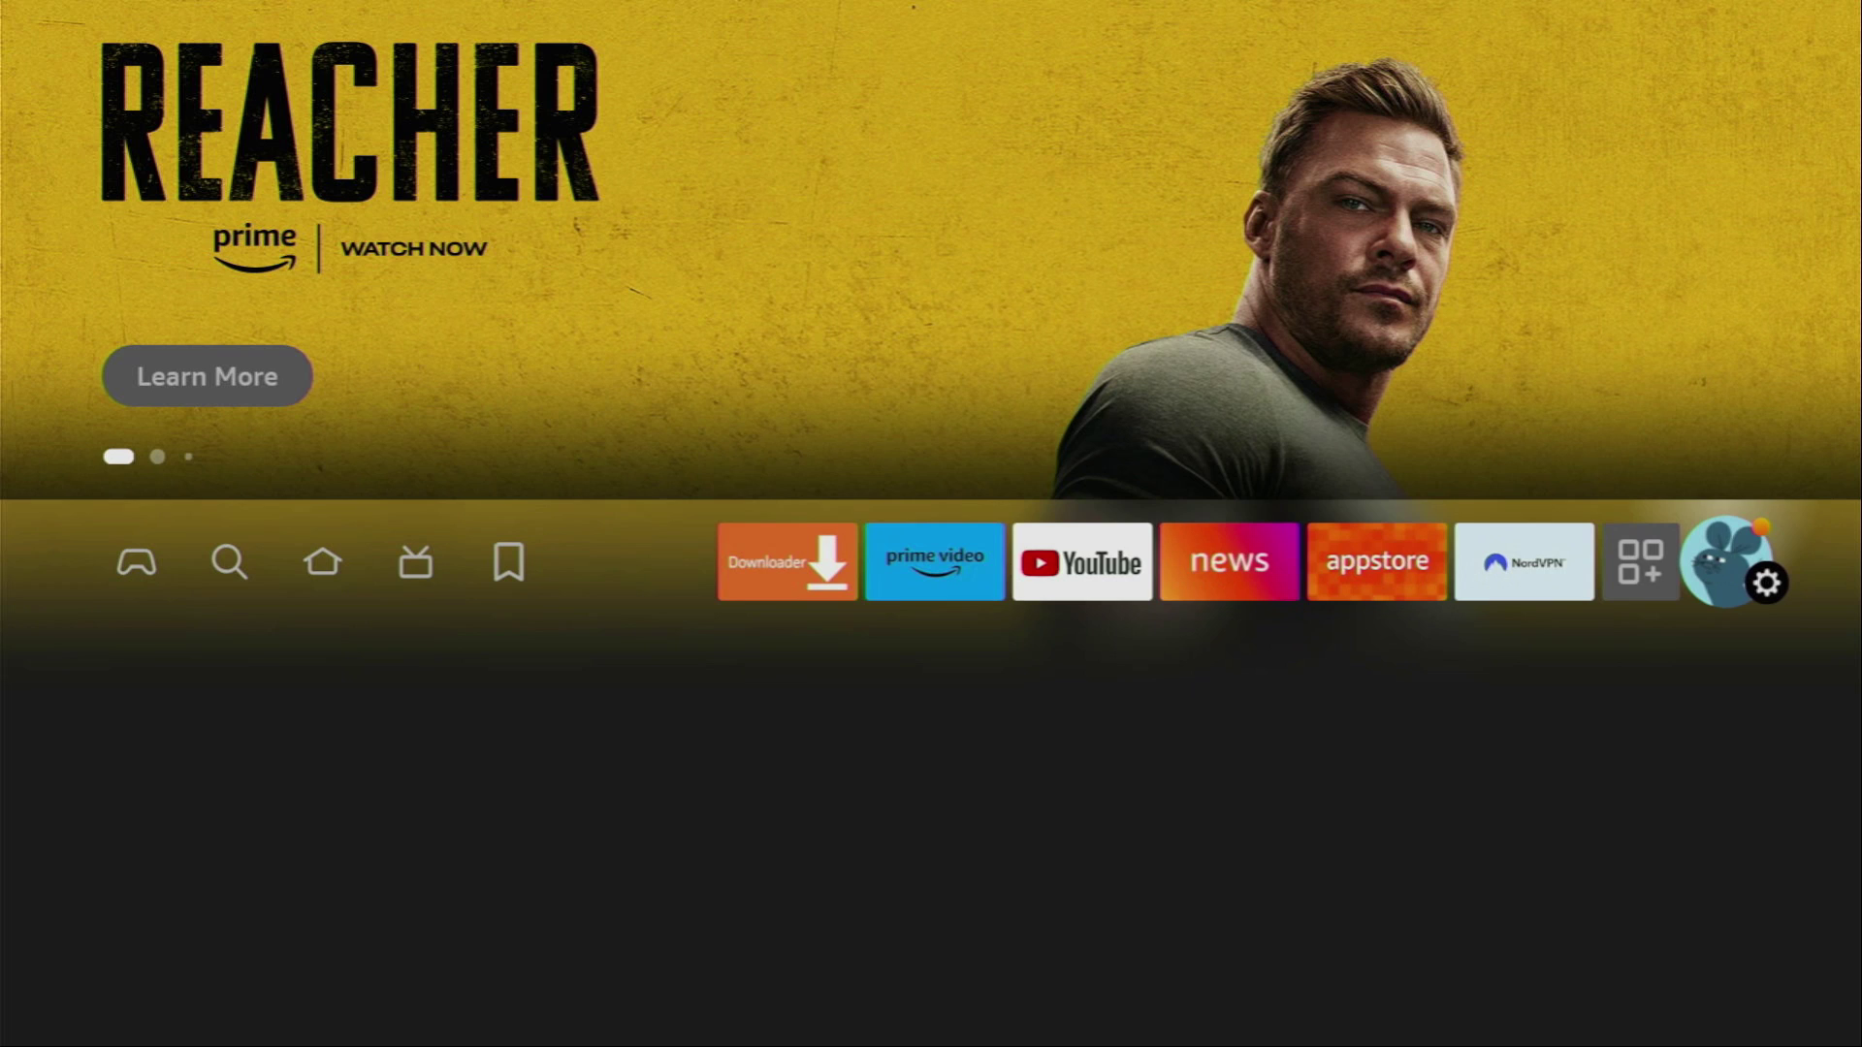
pyautogui.press('Down')
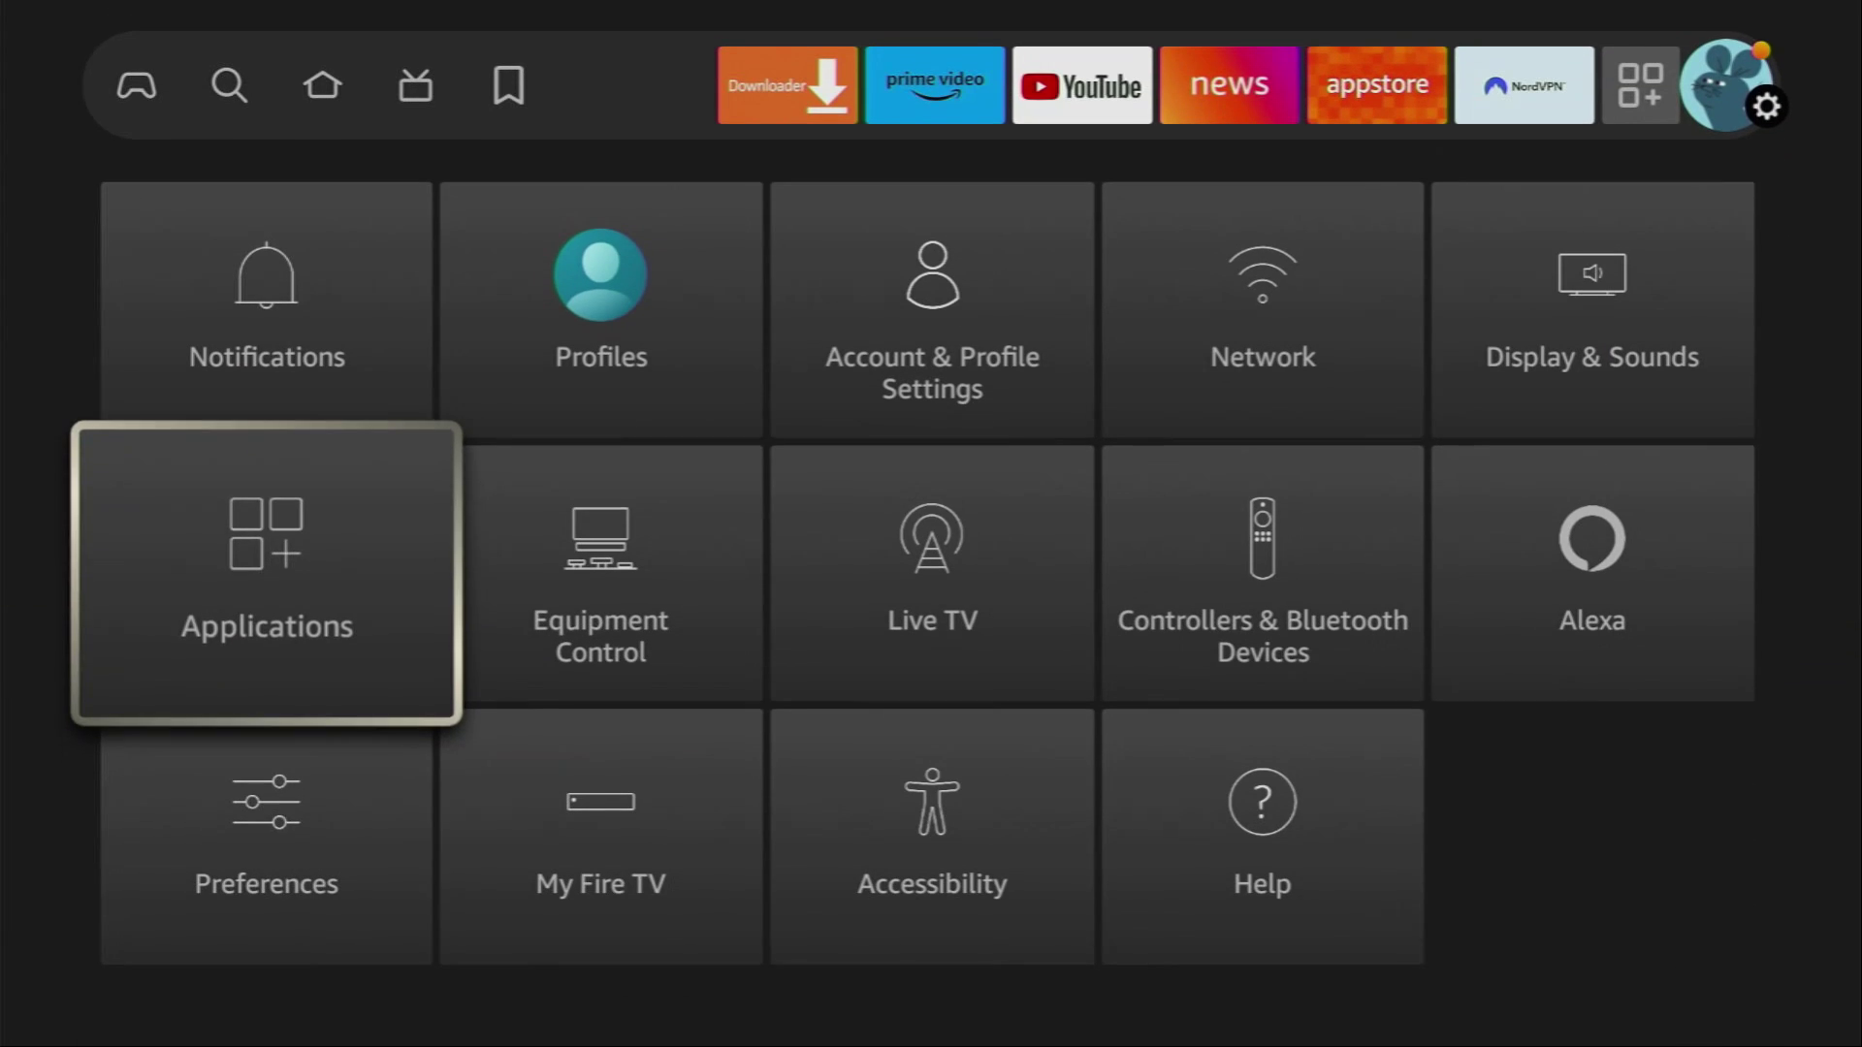
pyautogui.press('Down')
pyautogui.press('Right')
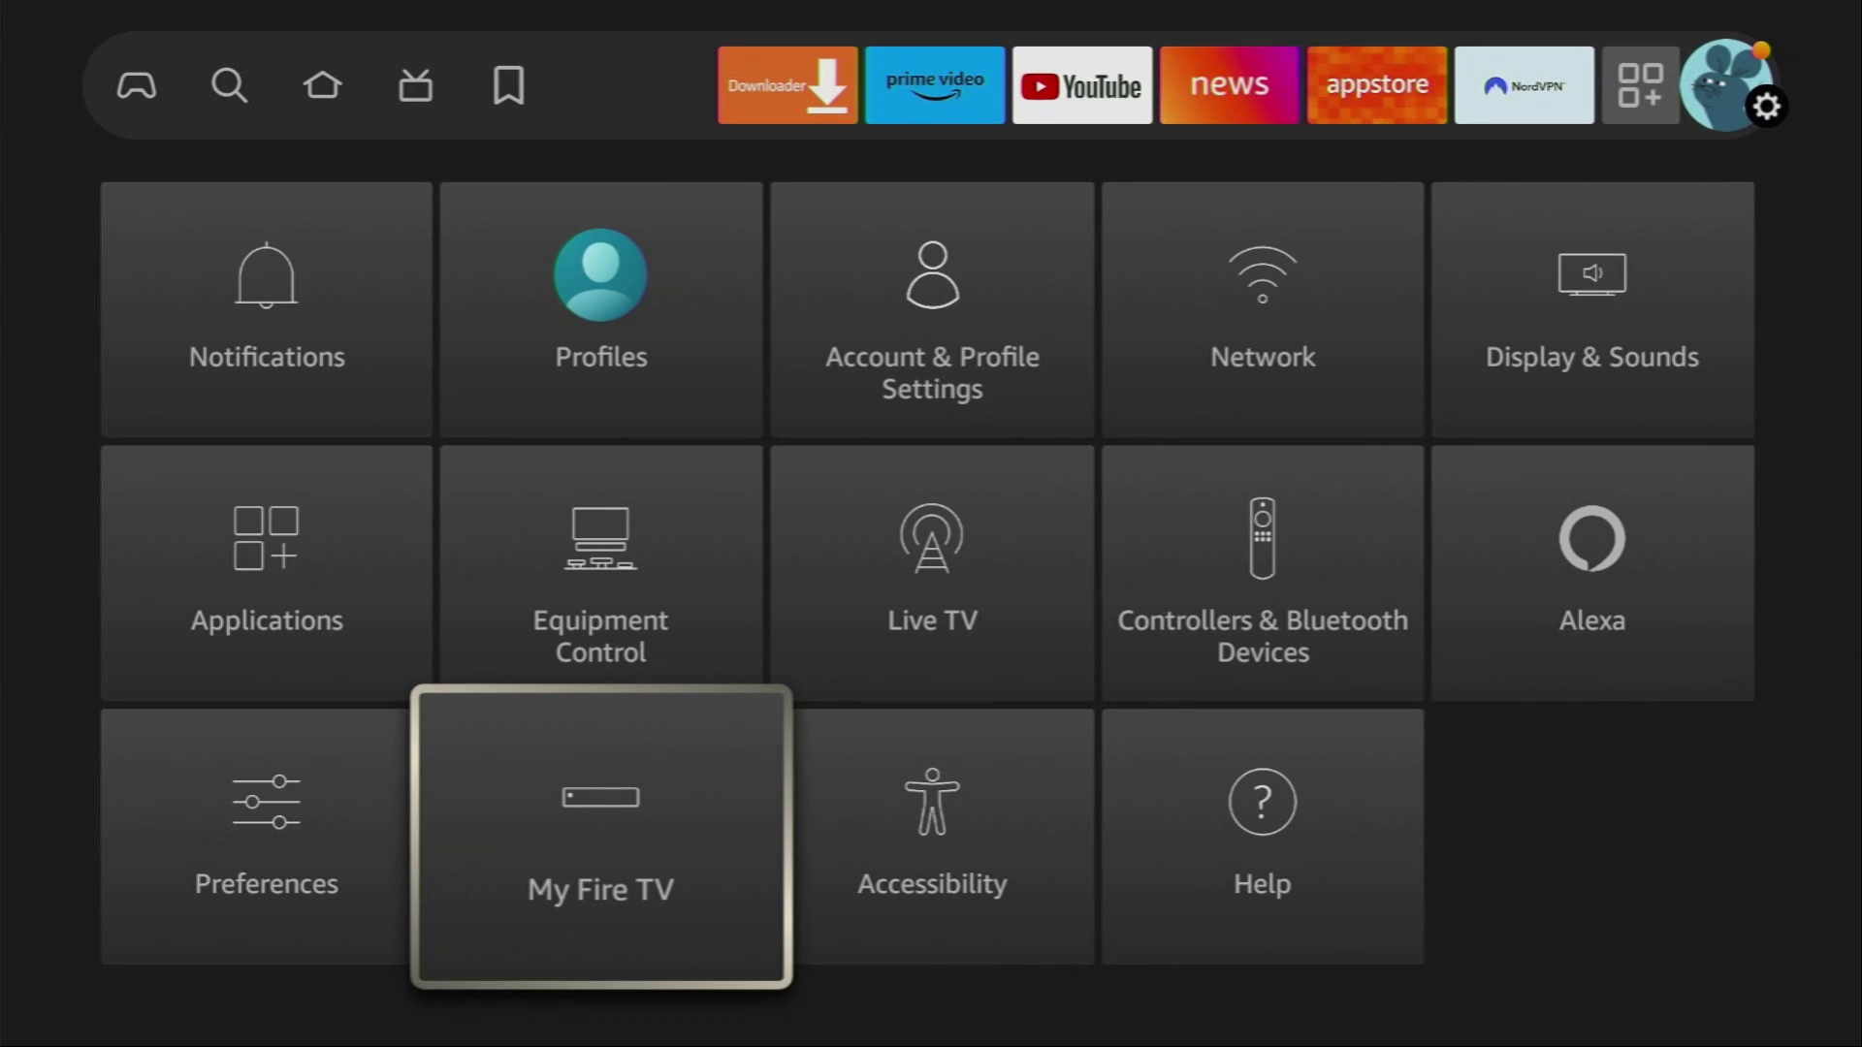
pyautogui.press('Return')
pyautogui.press('Down')
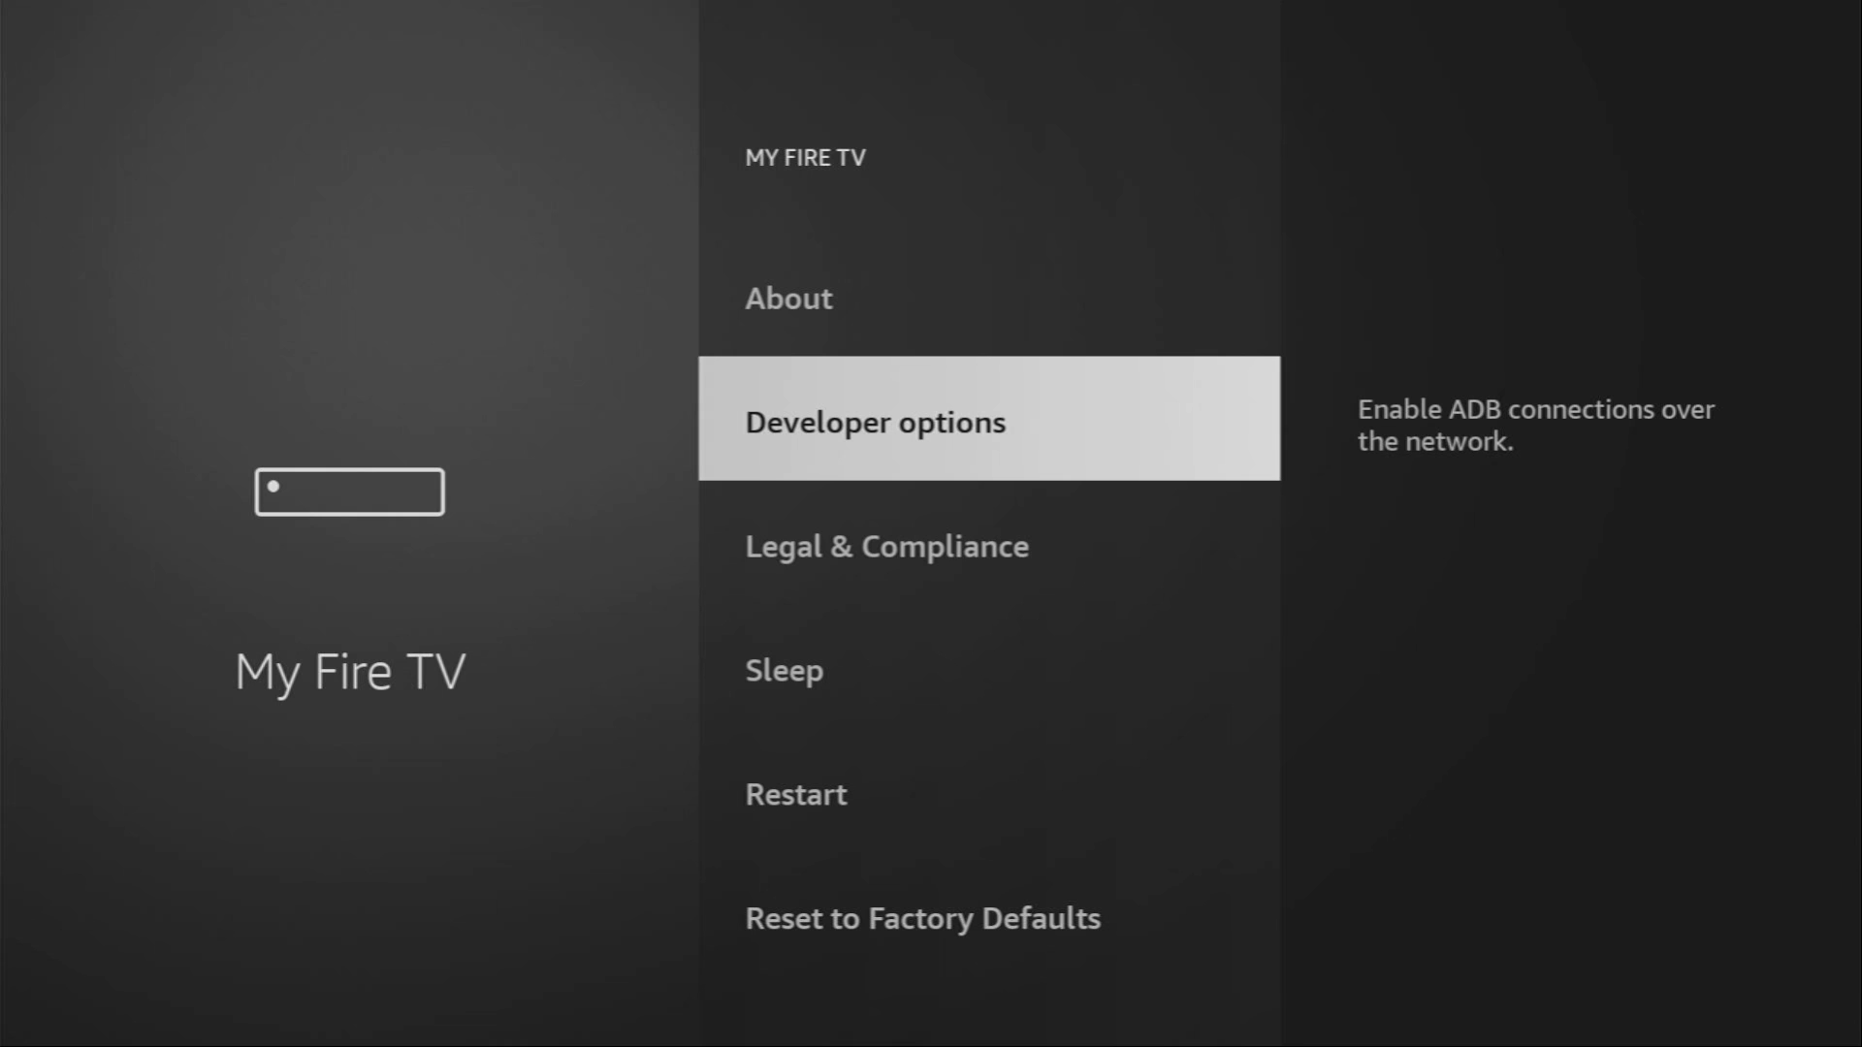
pyautogui.press('Up')
pyautogui.press('Return')
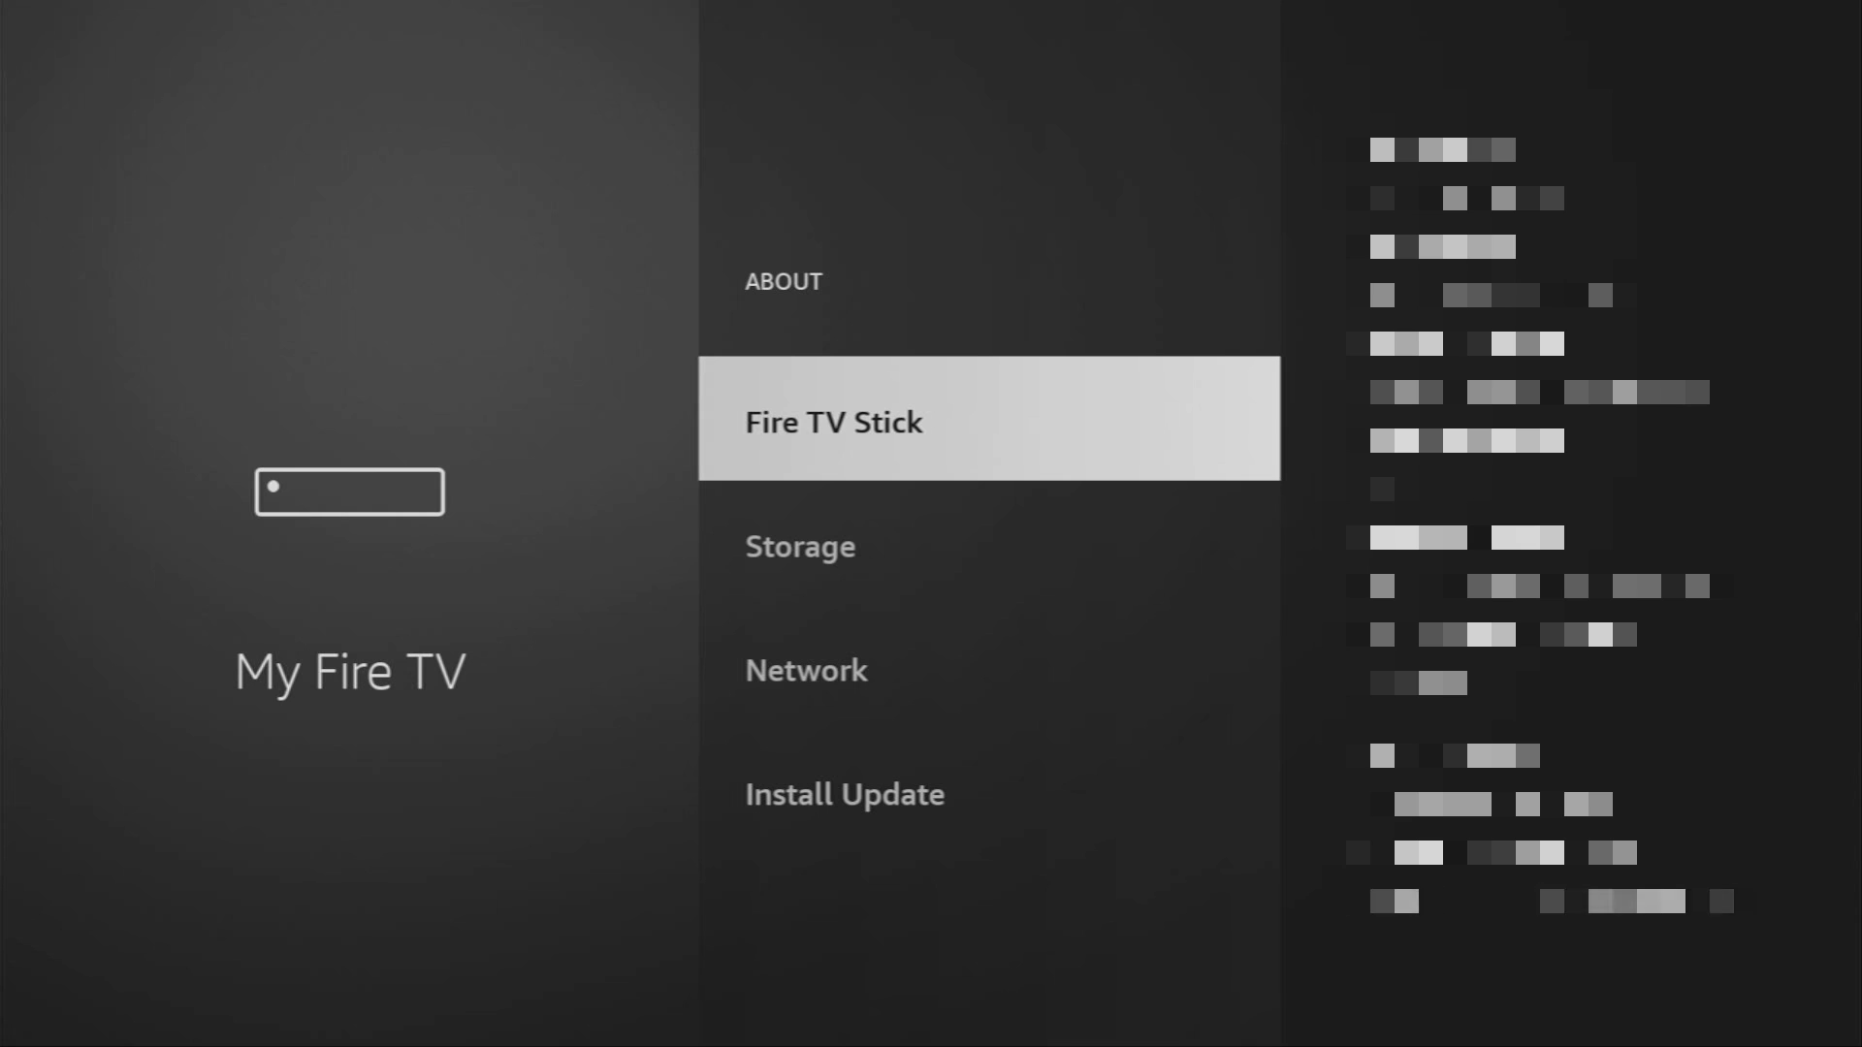
pyautogui.press('Return')
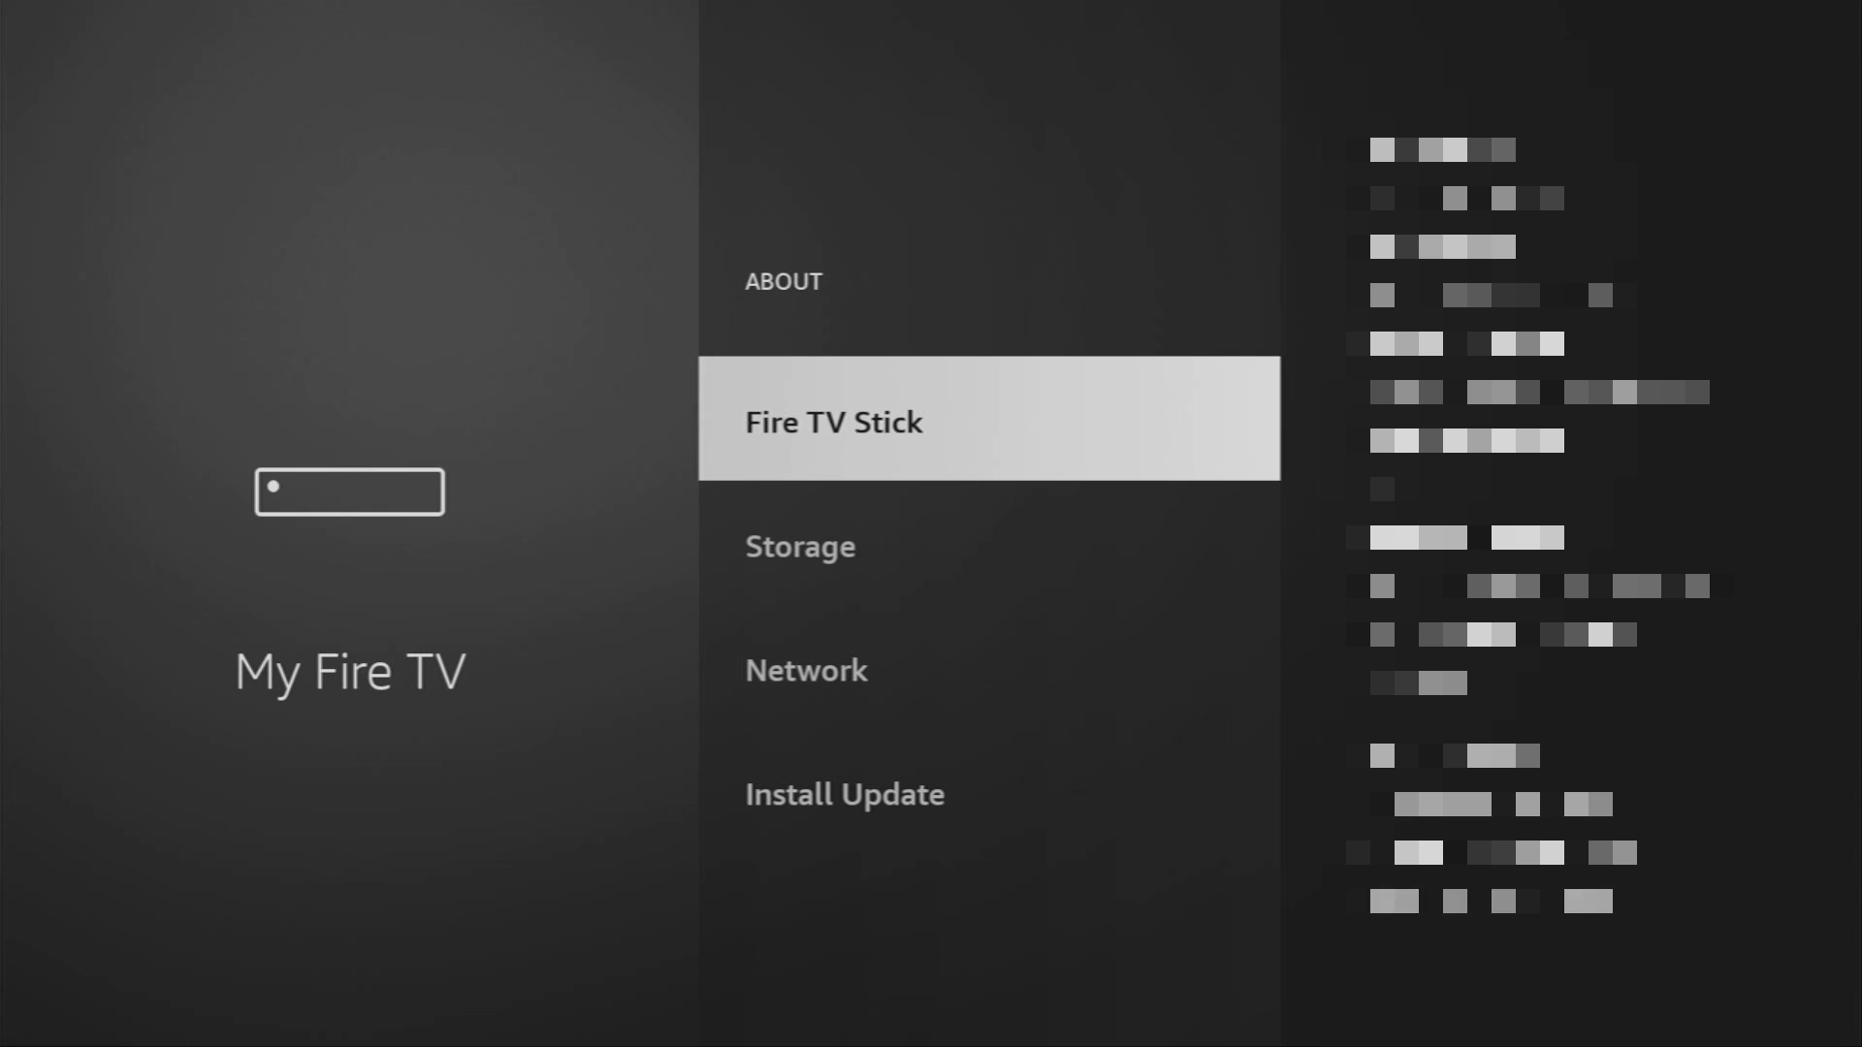
pyautogui.press('Escape')
pyautogui.press('Down')
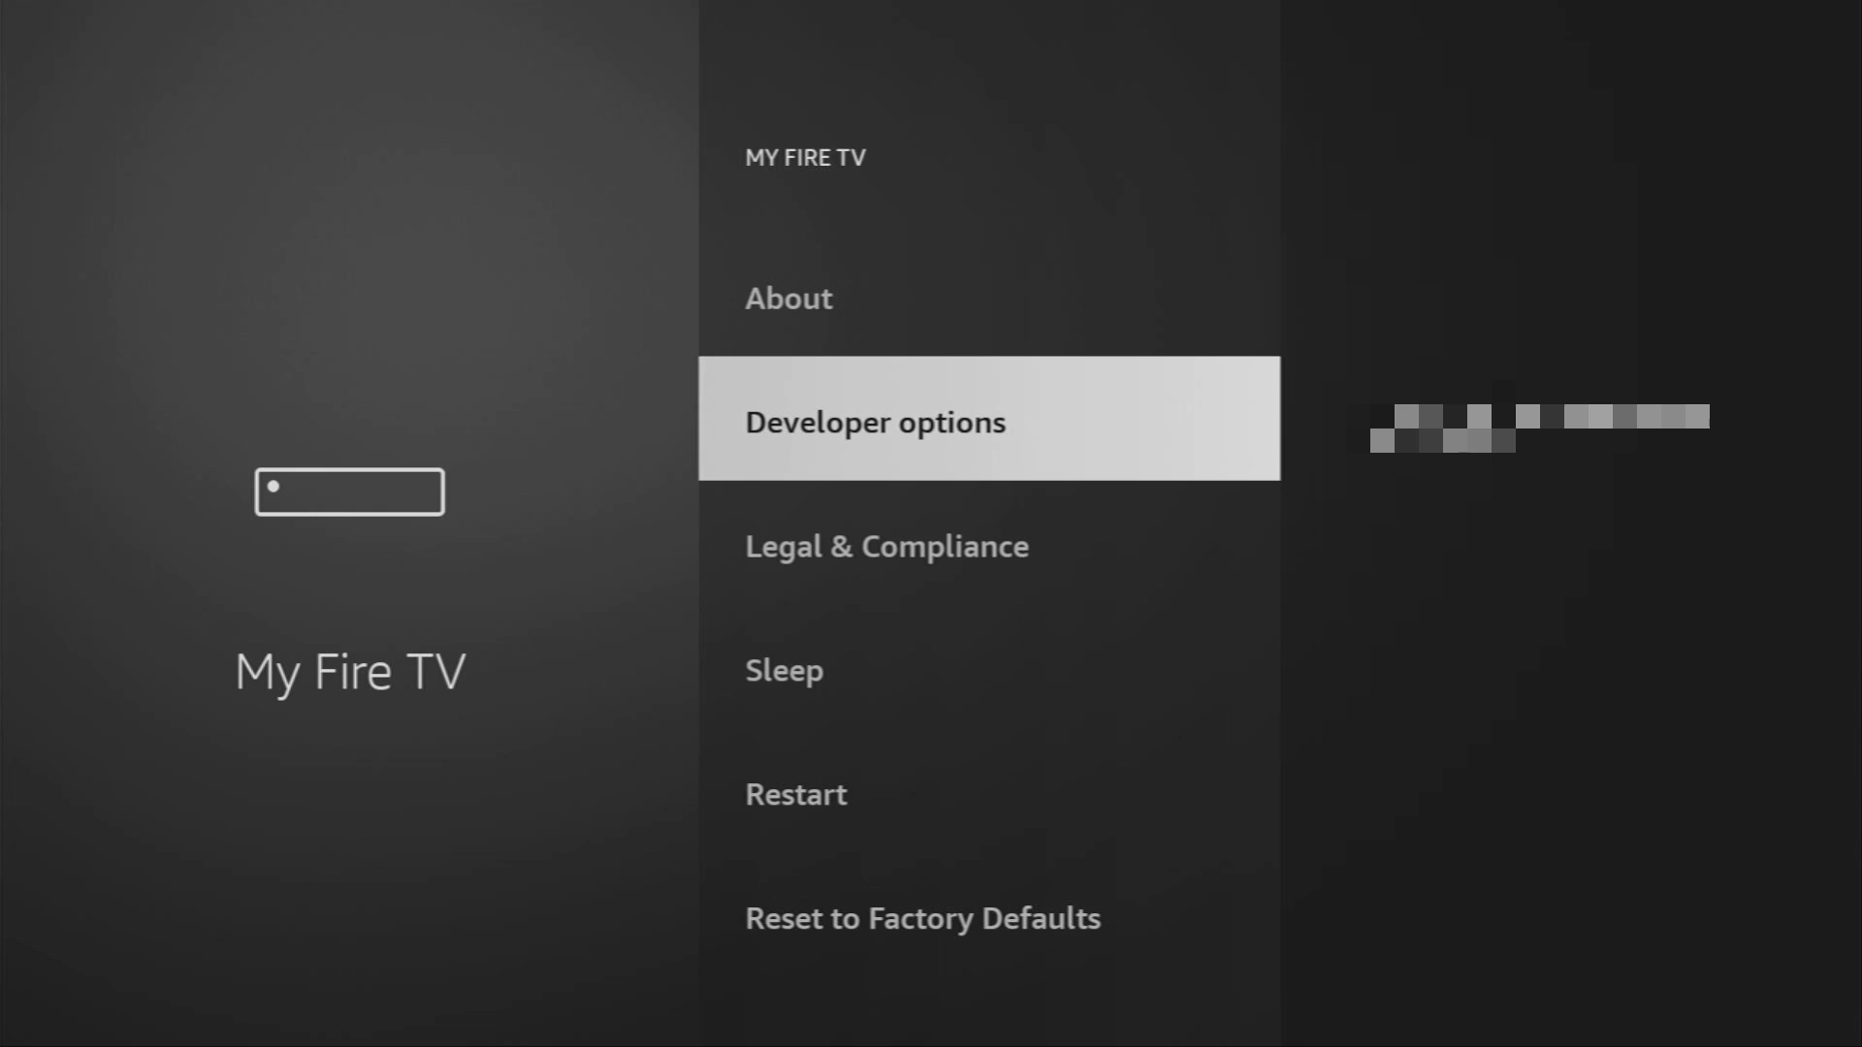
# Turn ADB debugging on in Developer options and confirm Downloader may install unknown apps.
pyautogui.press('Return')
pyautogui.press('Return')
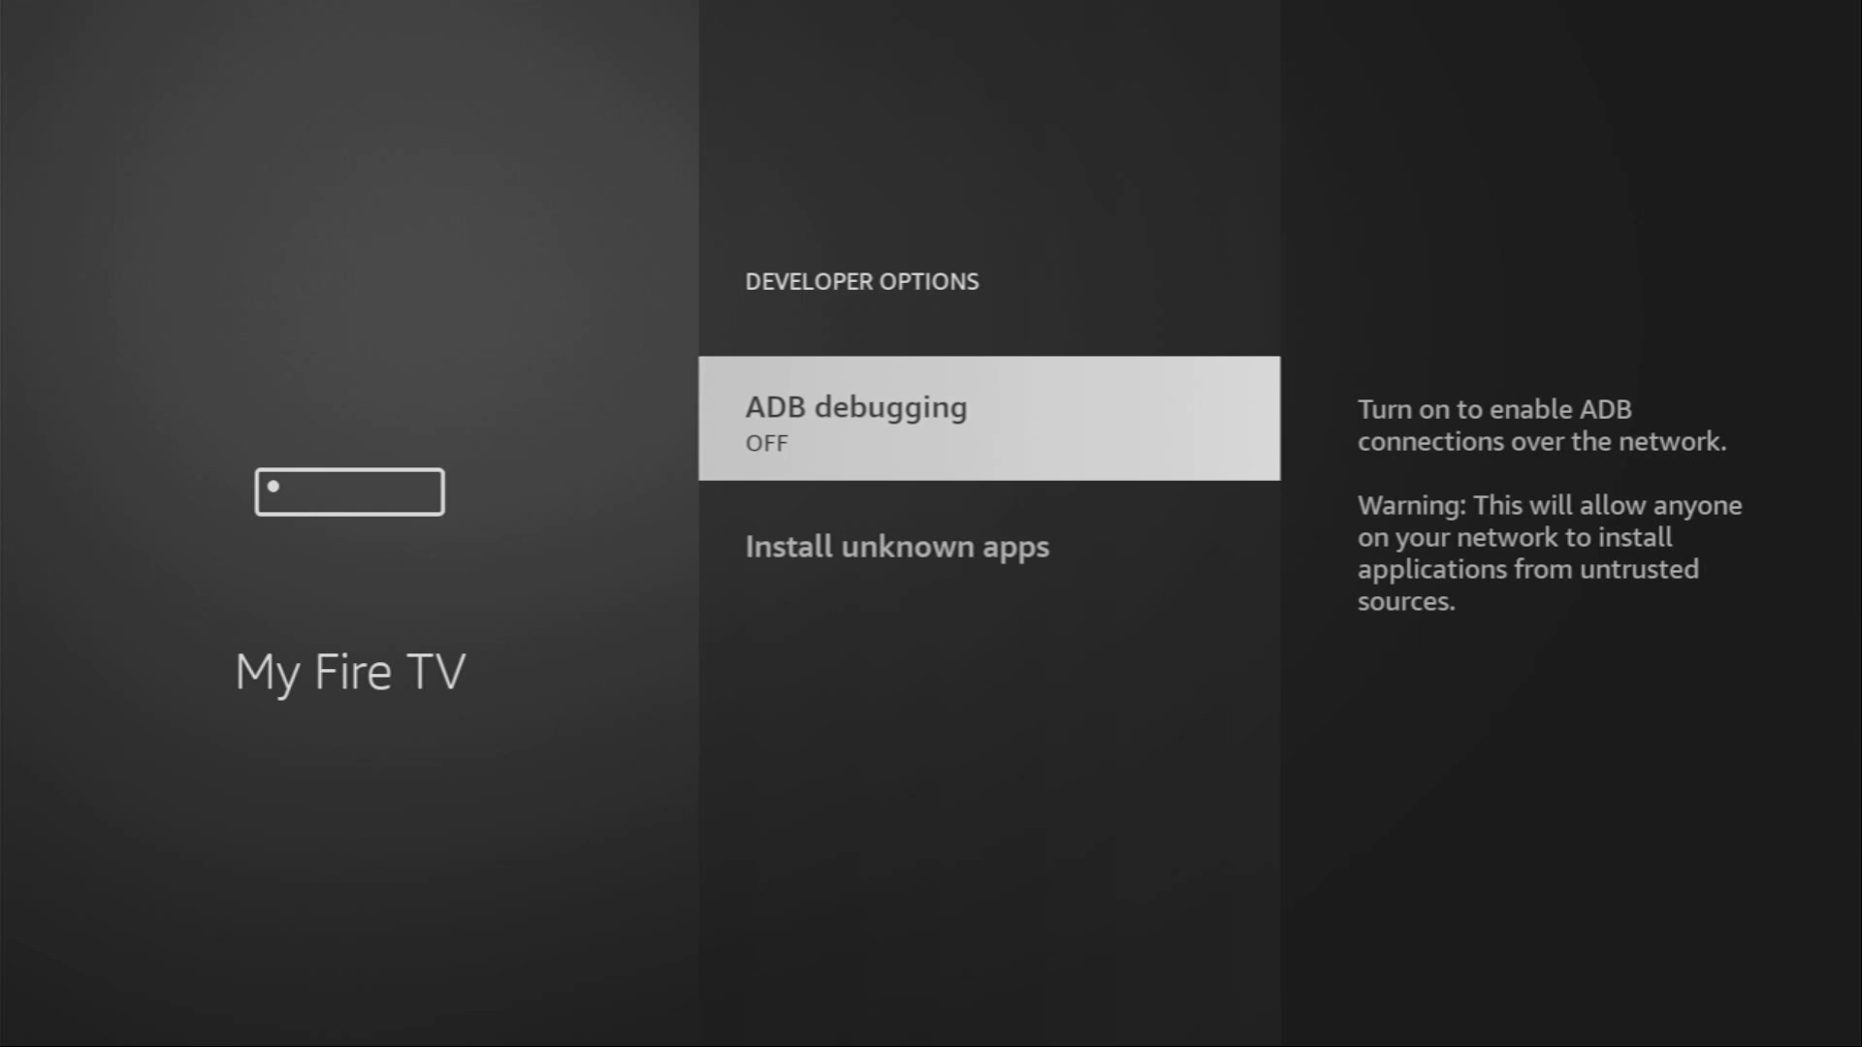
pyautogui.press('Return')
pyautogui.press('Down')
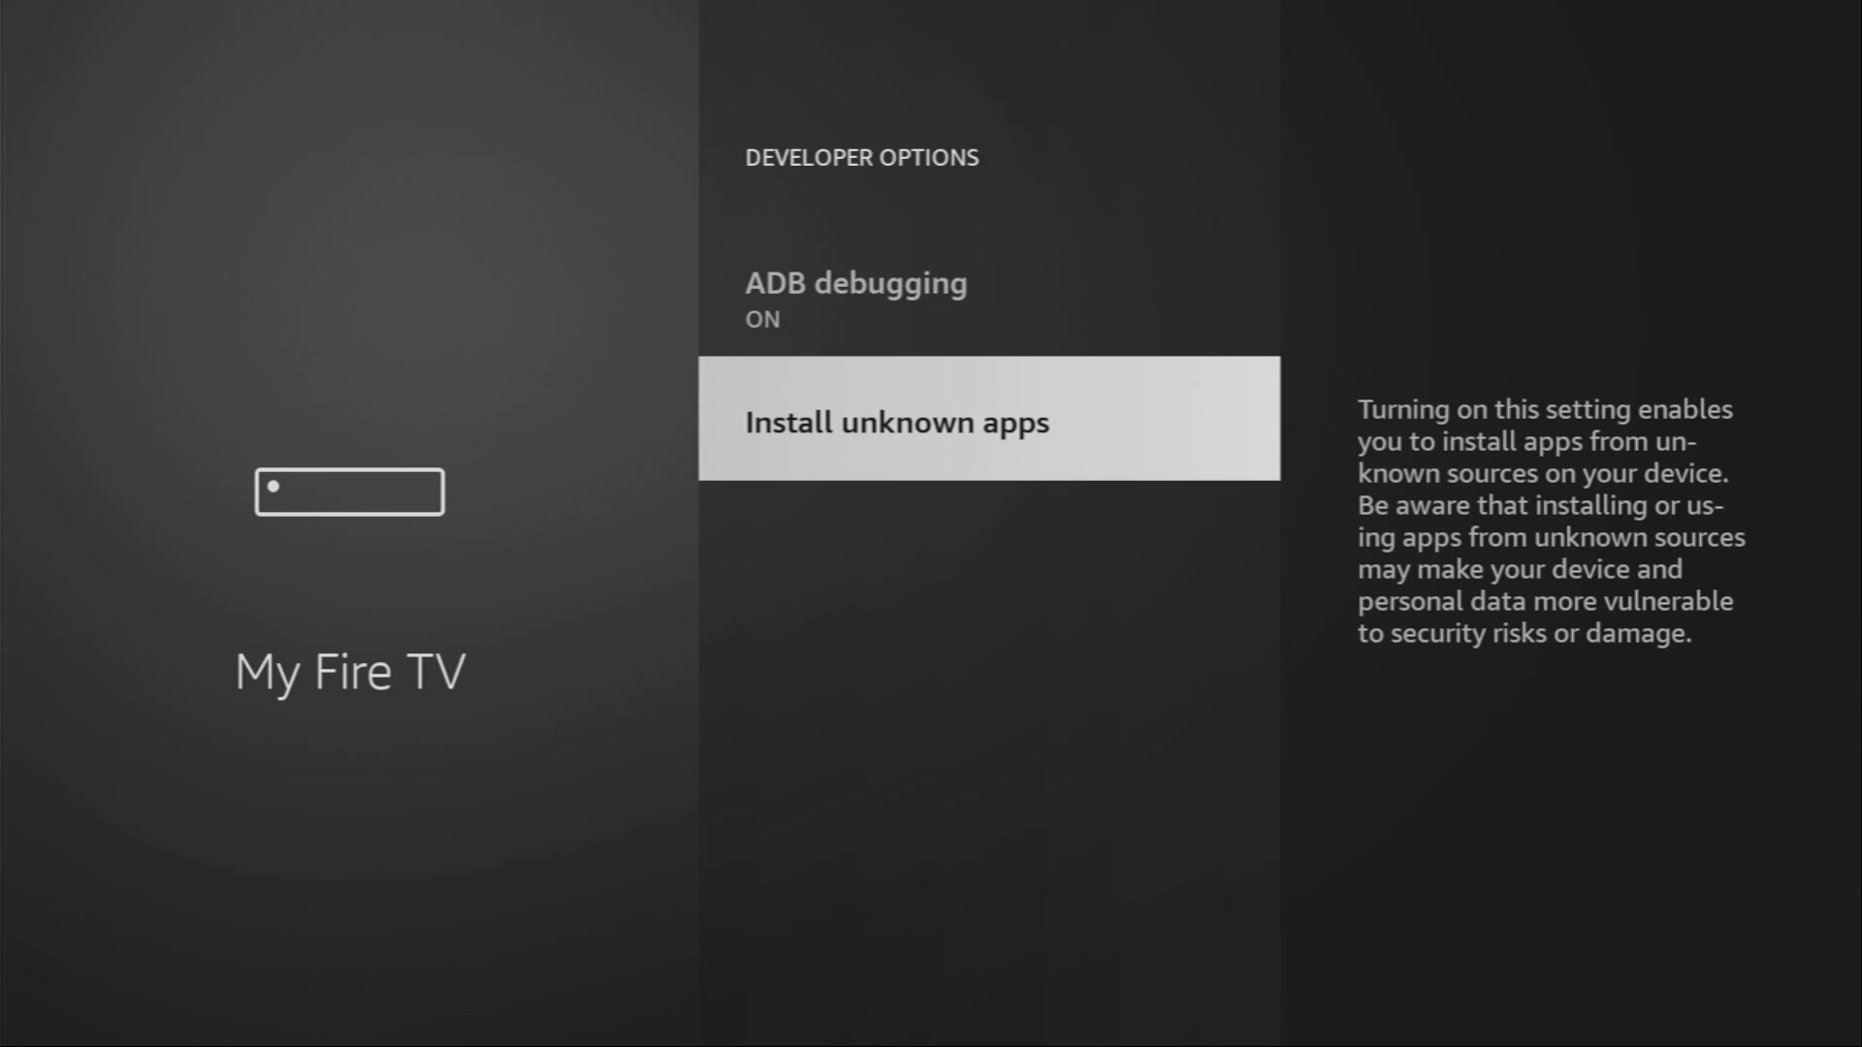
pyautogui.press('Return')
pyautogui.press('Down')
pyautogui.press('Down')
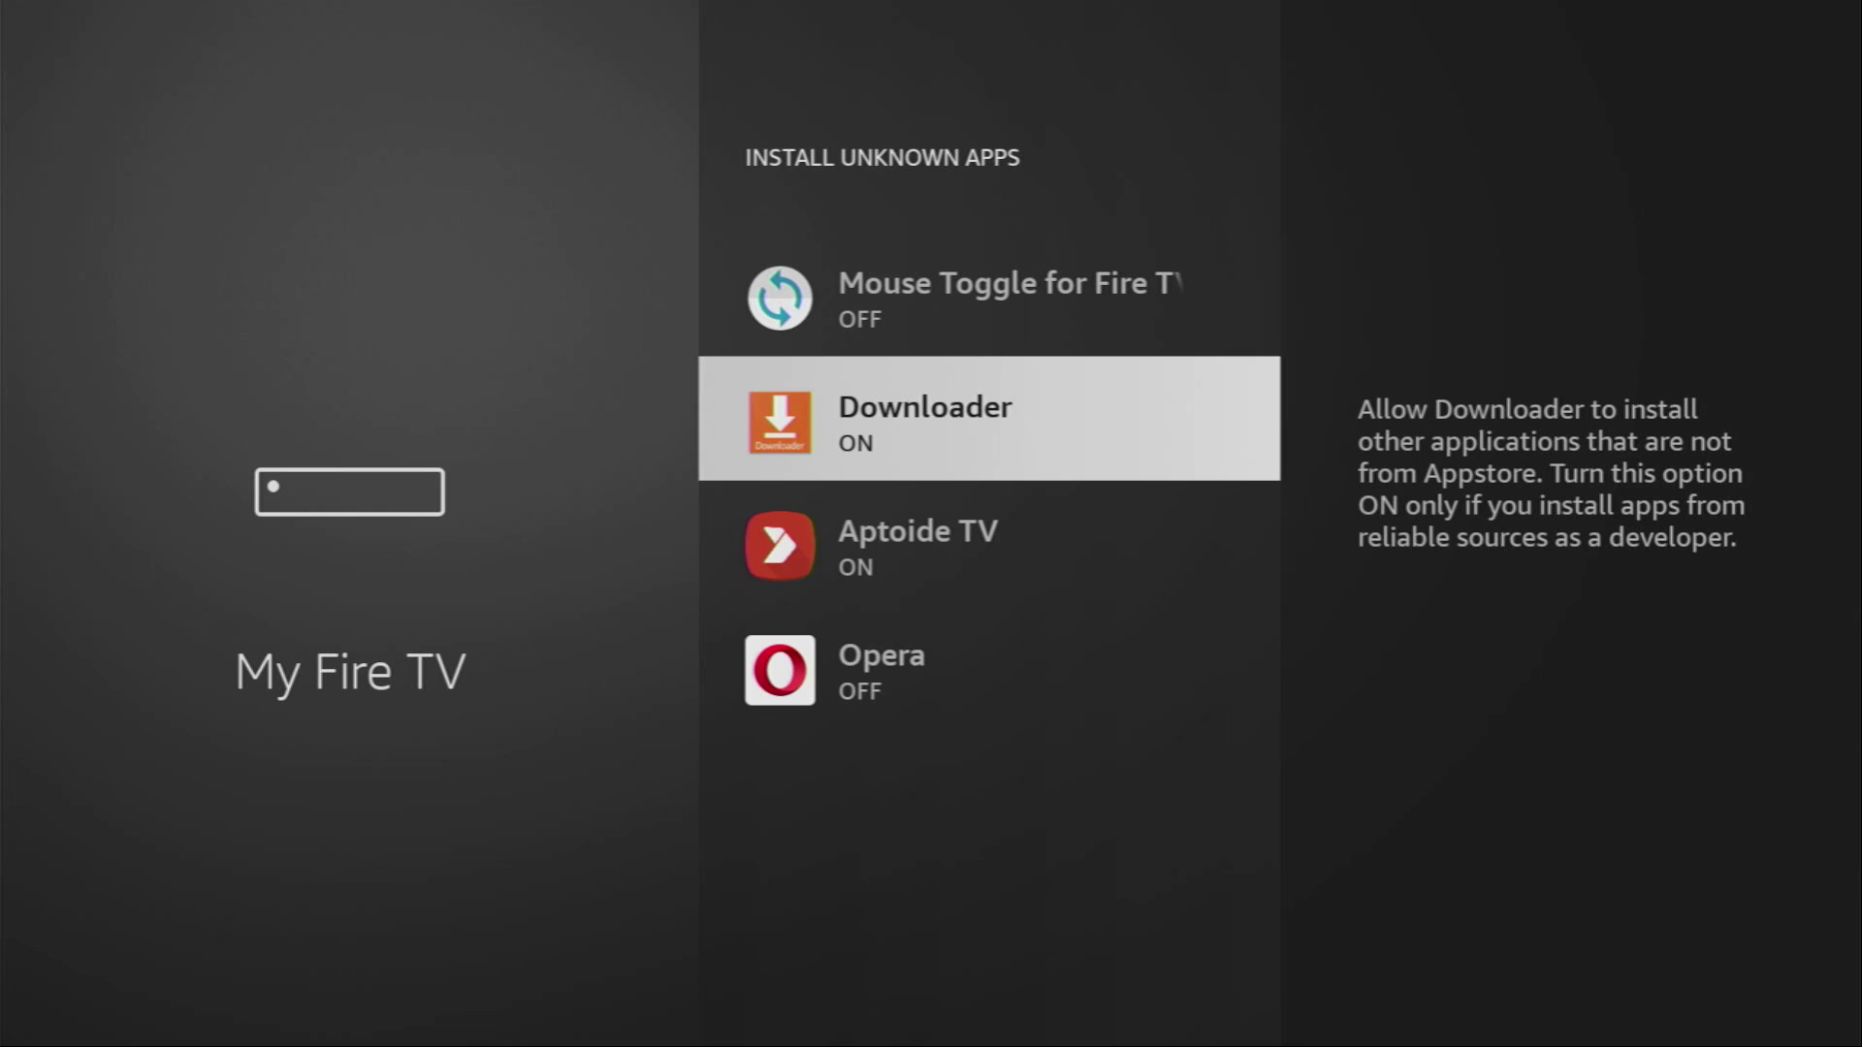
# Launch Downloader from Home and go to the URL field on its Home page.
pyautogui.press('Home')
pyautogui.press('Right')
pyautogui.press('Right')
pyautogui.press('Right')
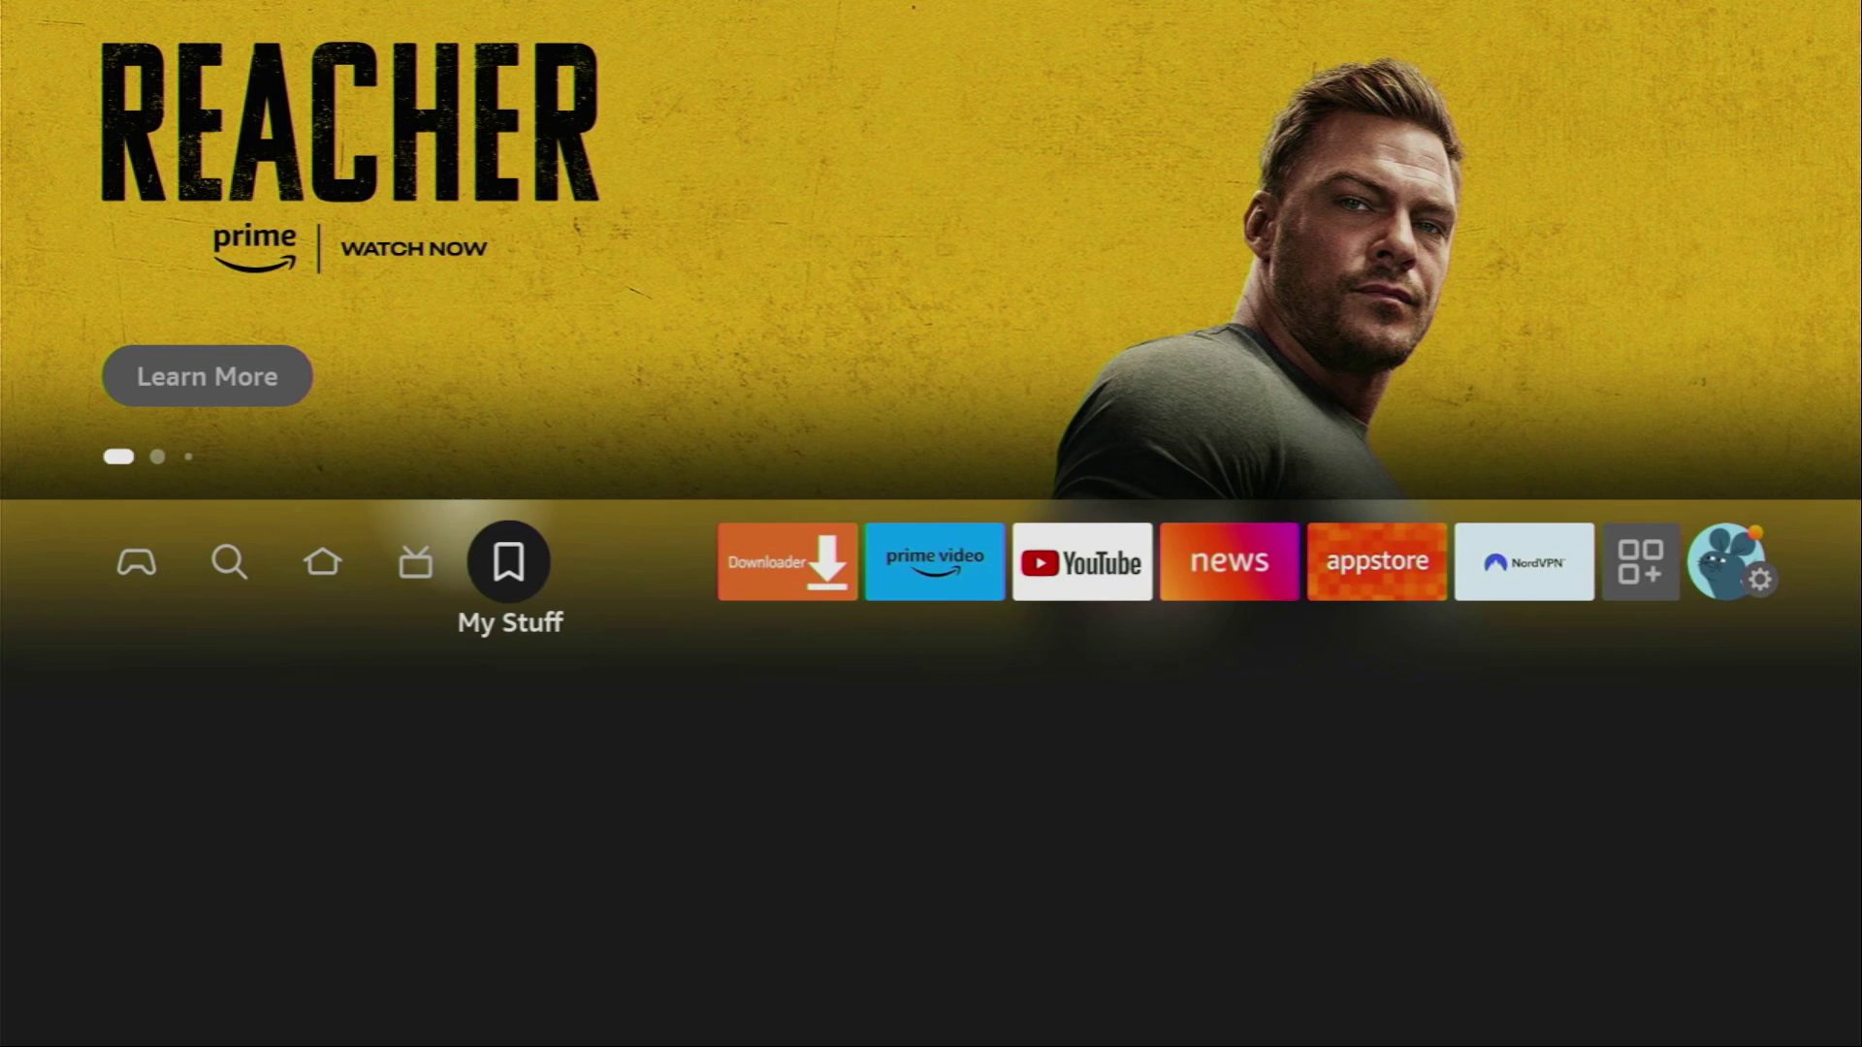
pyautogui.press('Return')
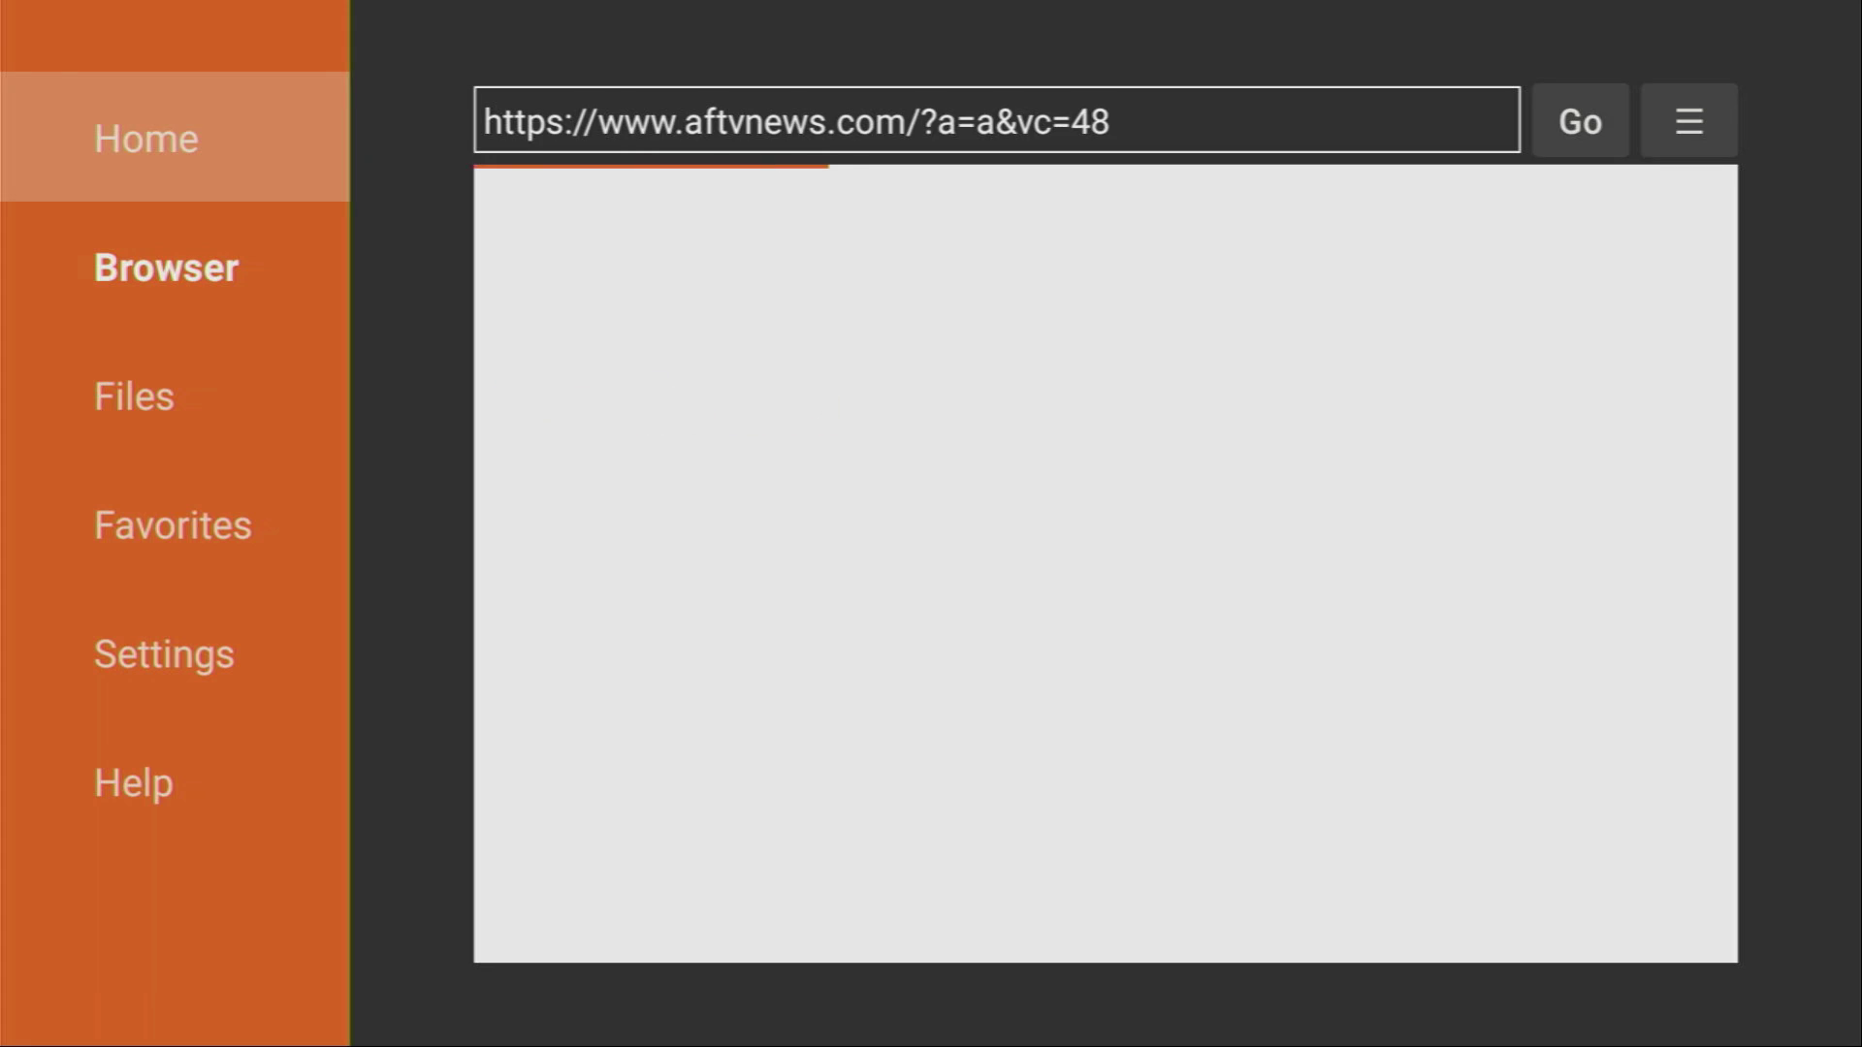
pyautogui.press('Return')
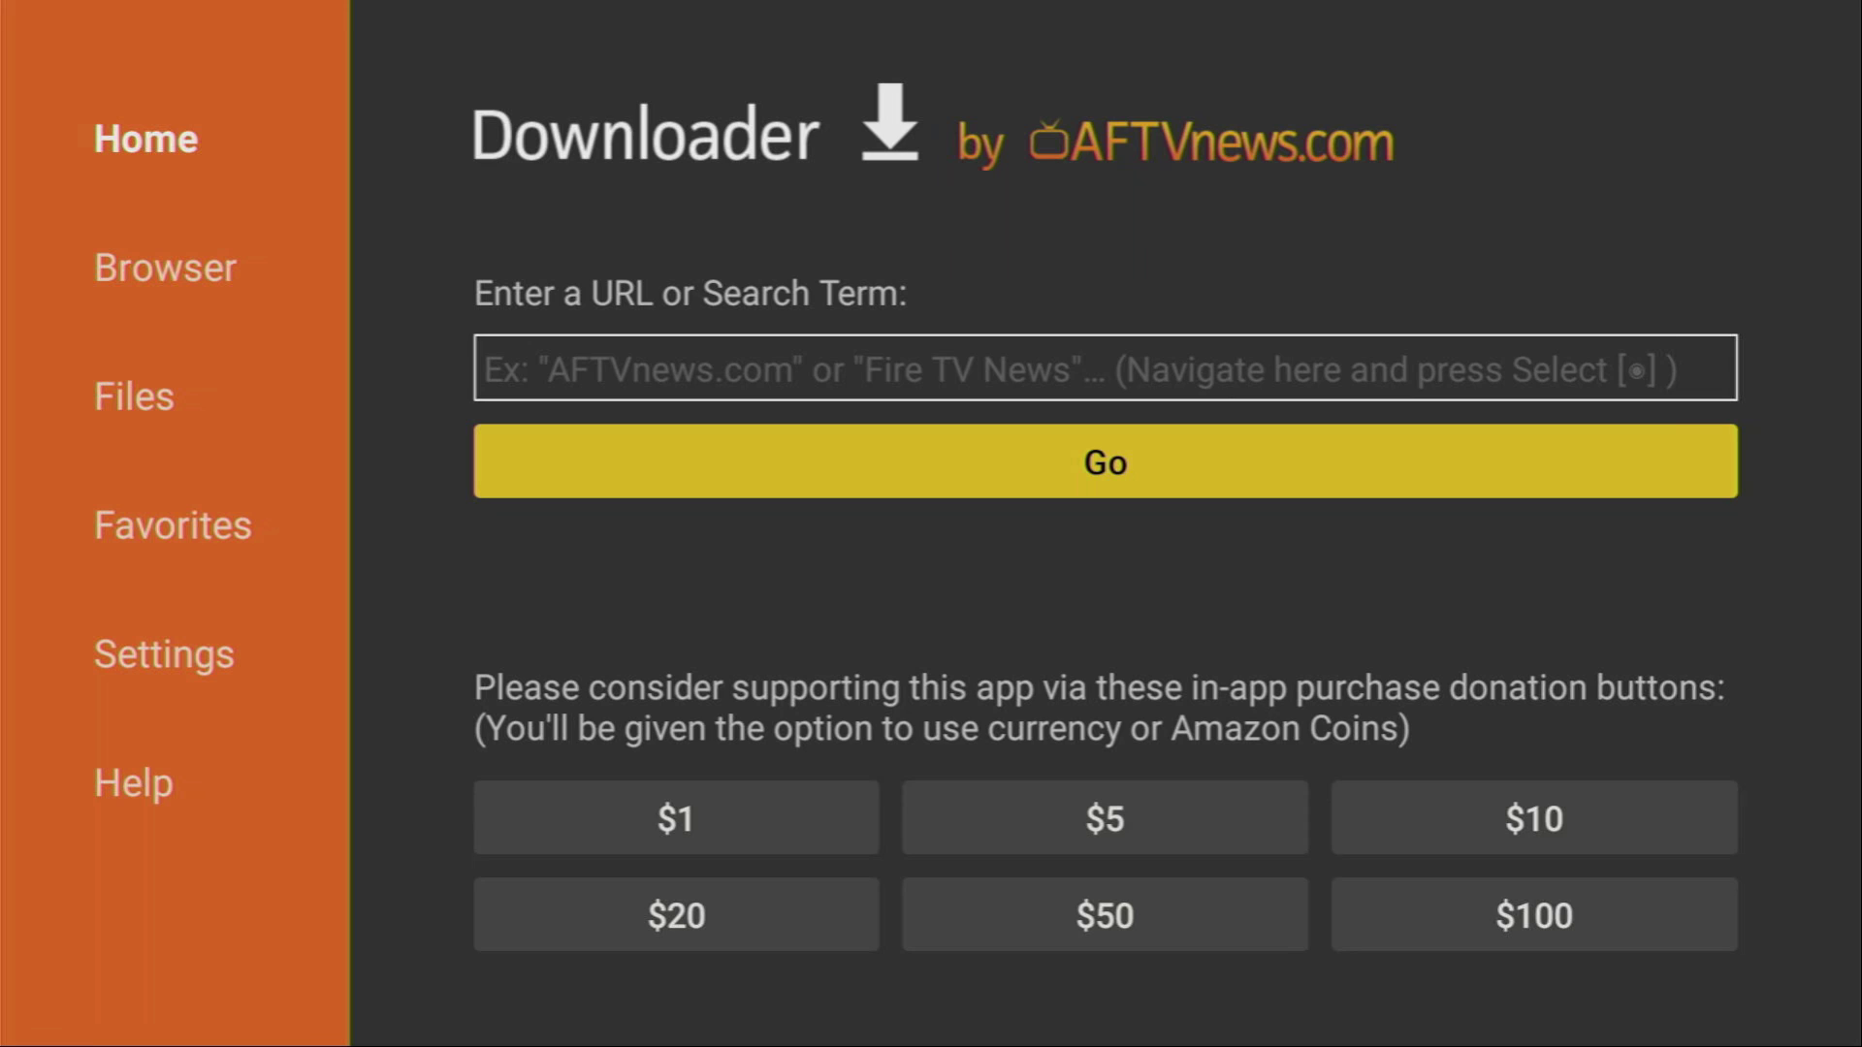
pyautogui.press('Down')
pyautogui.press('Up')
pyautogui.press('Up')
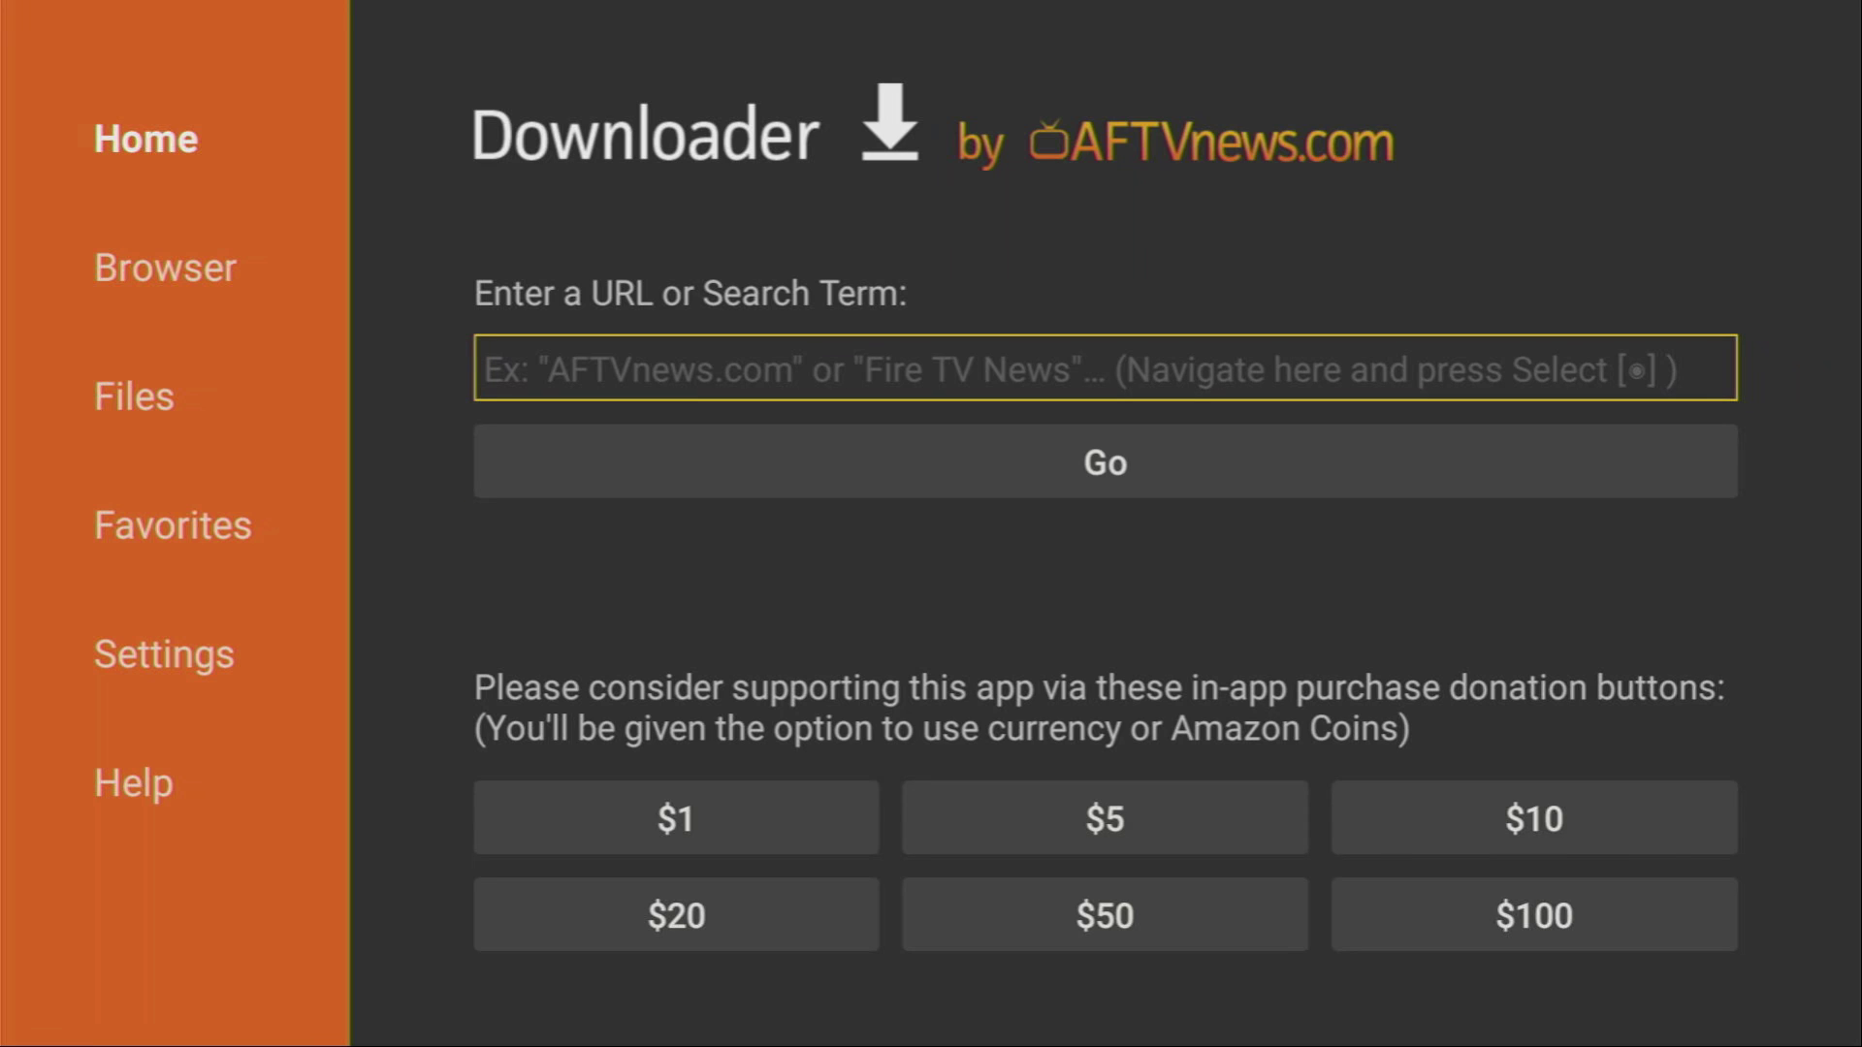
# Enter iptvsmarters.com as the URL, ready to submit with Go.
pyautogui.press('Return')
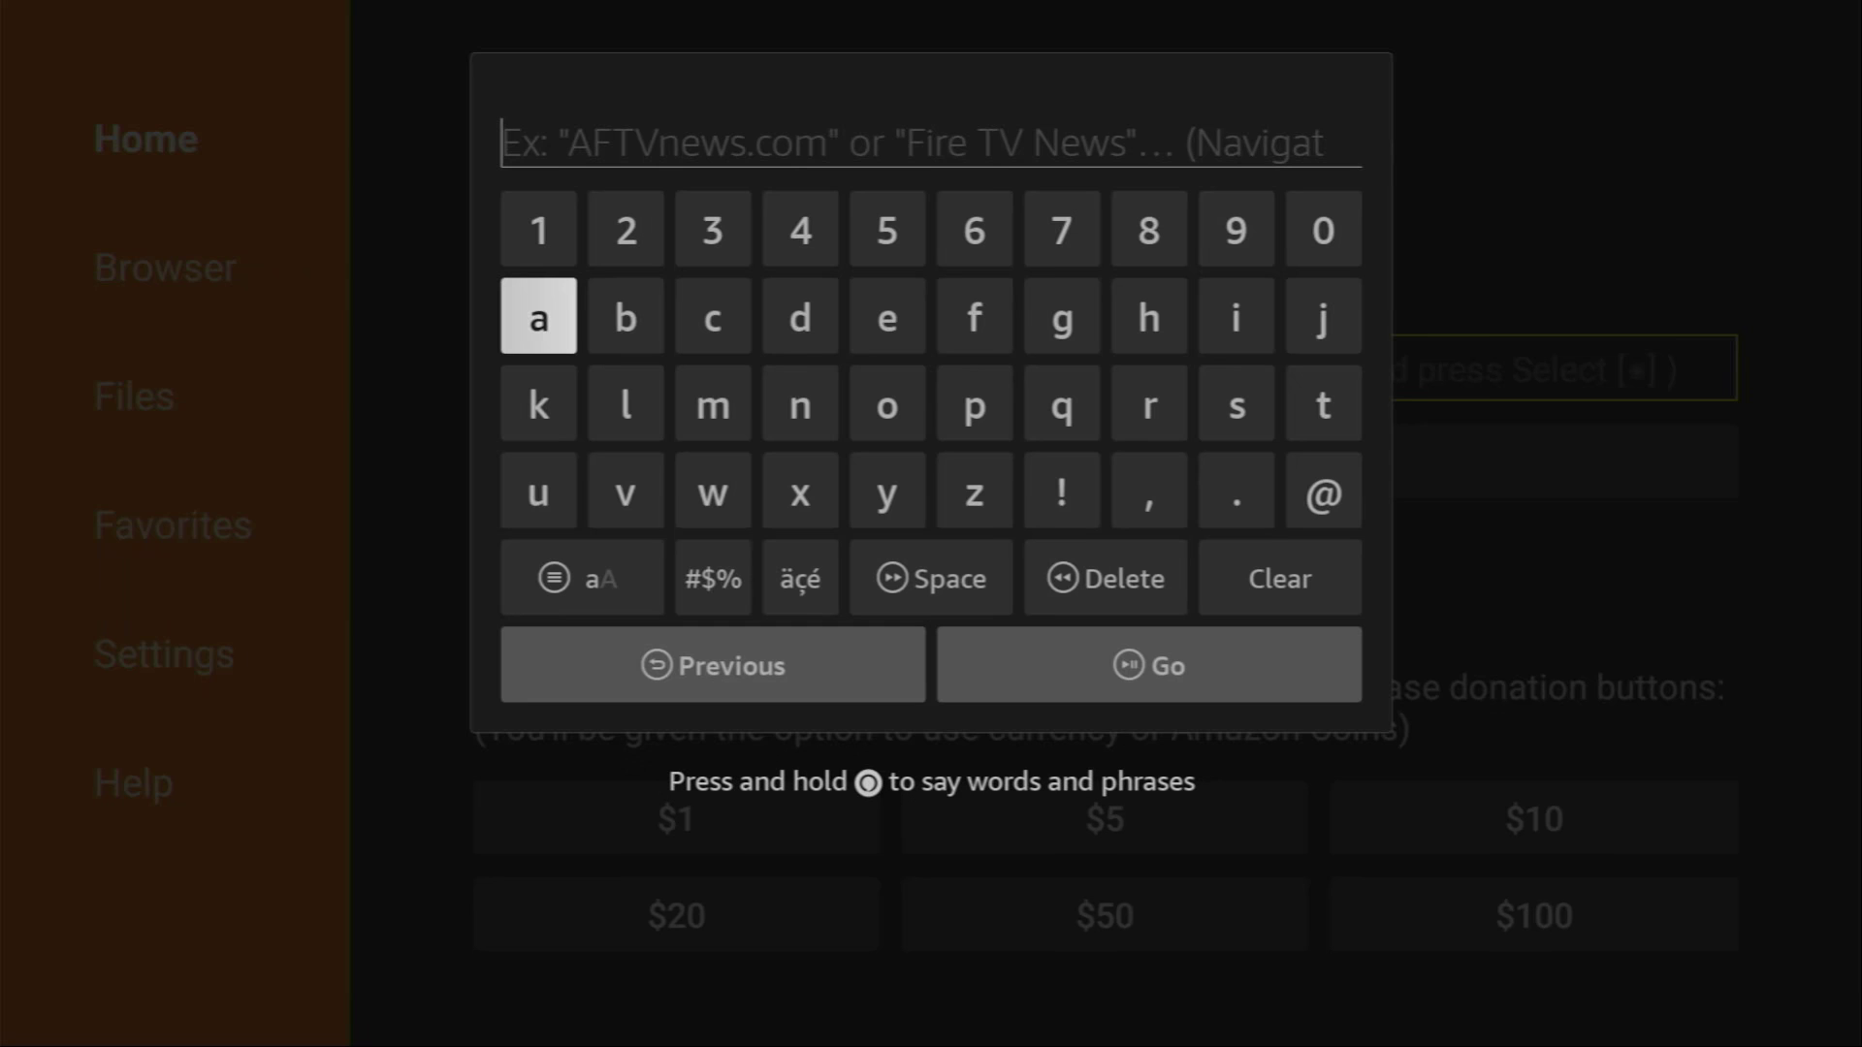
pyautogui.press('Right')
pyautogui.press('Right')
pyautogui.press('Right')
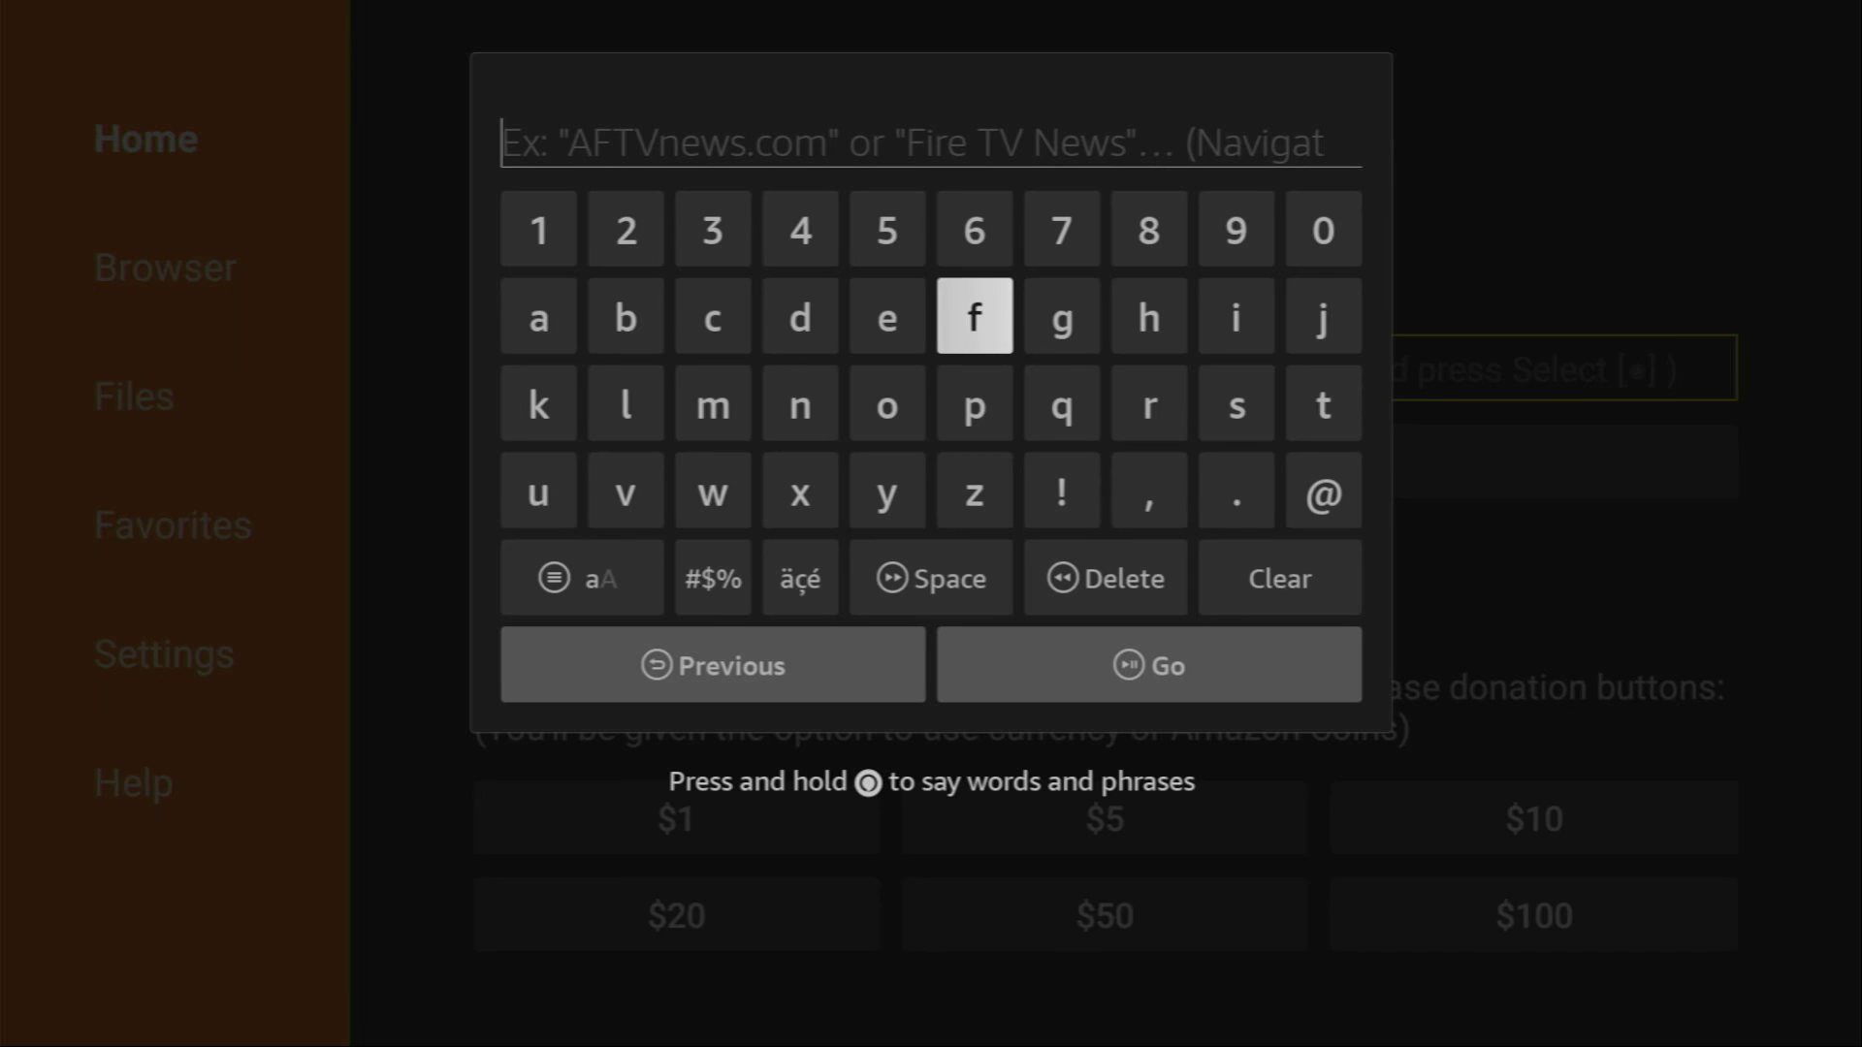
pyautogui.press('Right')
pyautogui.press('Right')
pyautogui.press('Right')
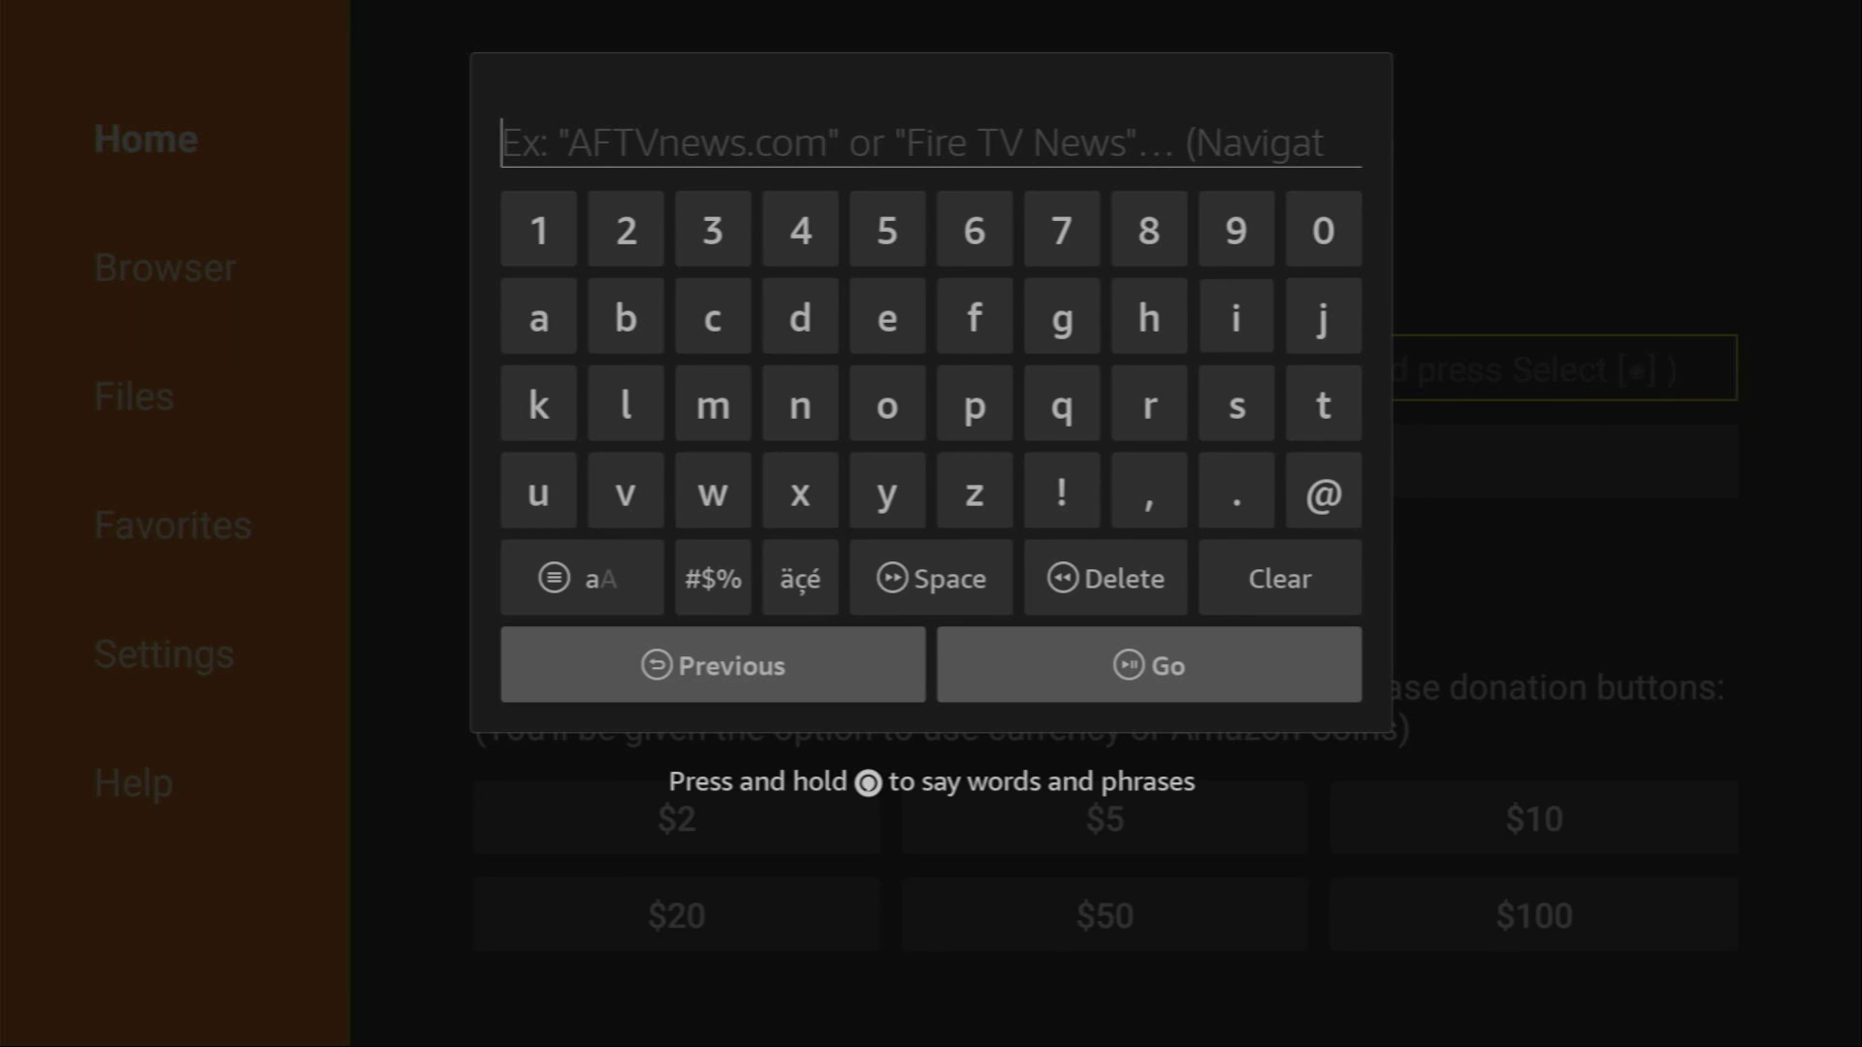
pyautogui.press('Return')
pyautogui.press('Down')
pyautogui.press('Left')
pyautogui.press('Left')
pyautogui.press('Left')
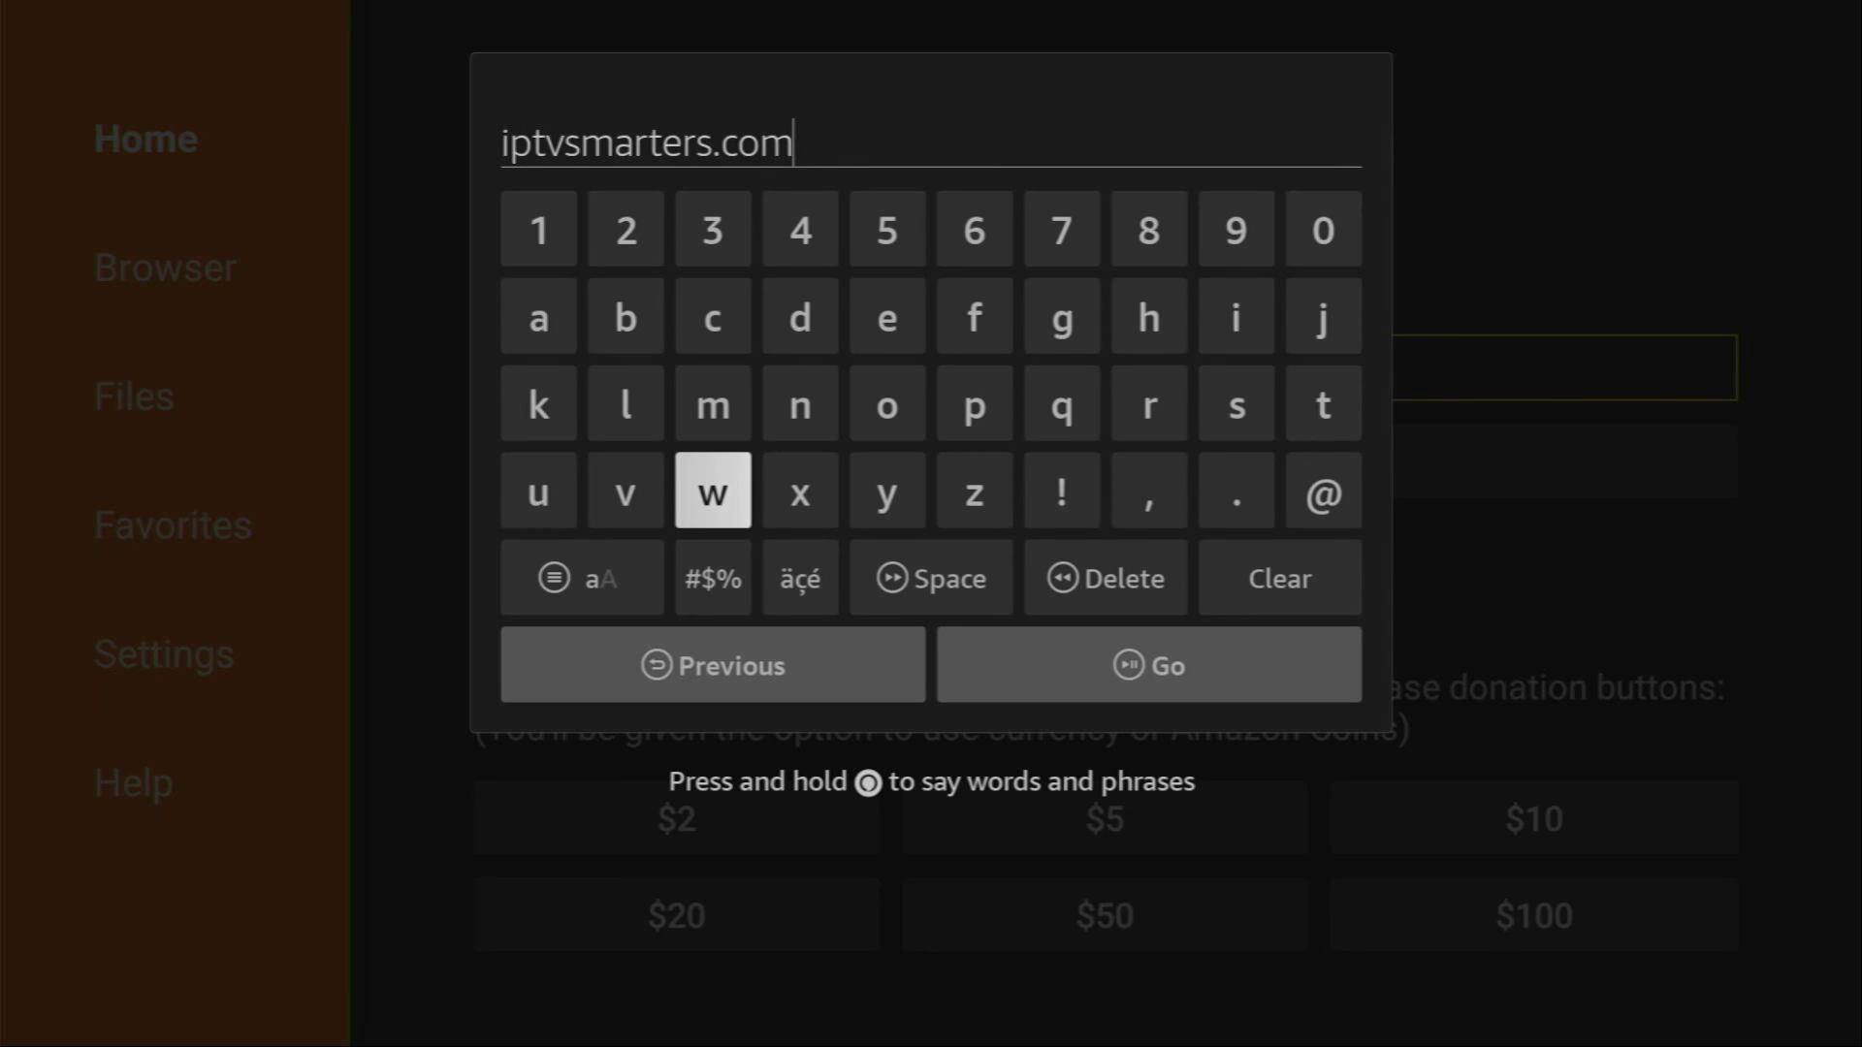
pyautogui.press('Down')
pyautogui.press('Down')
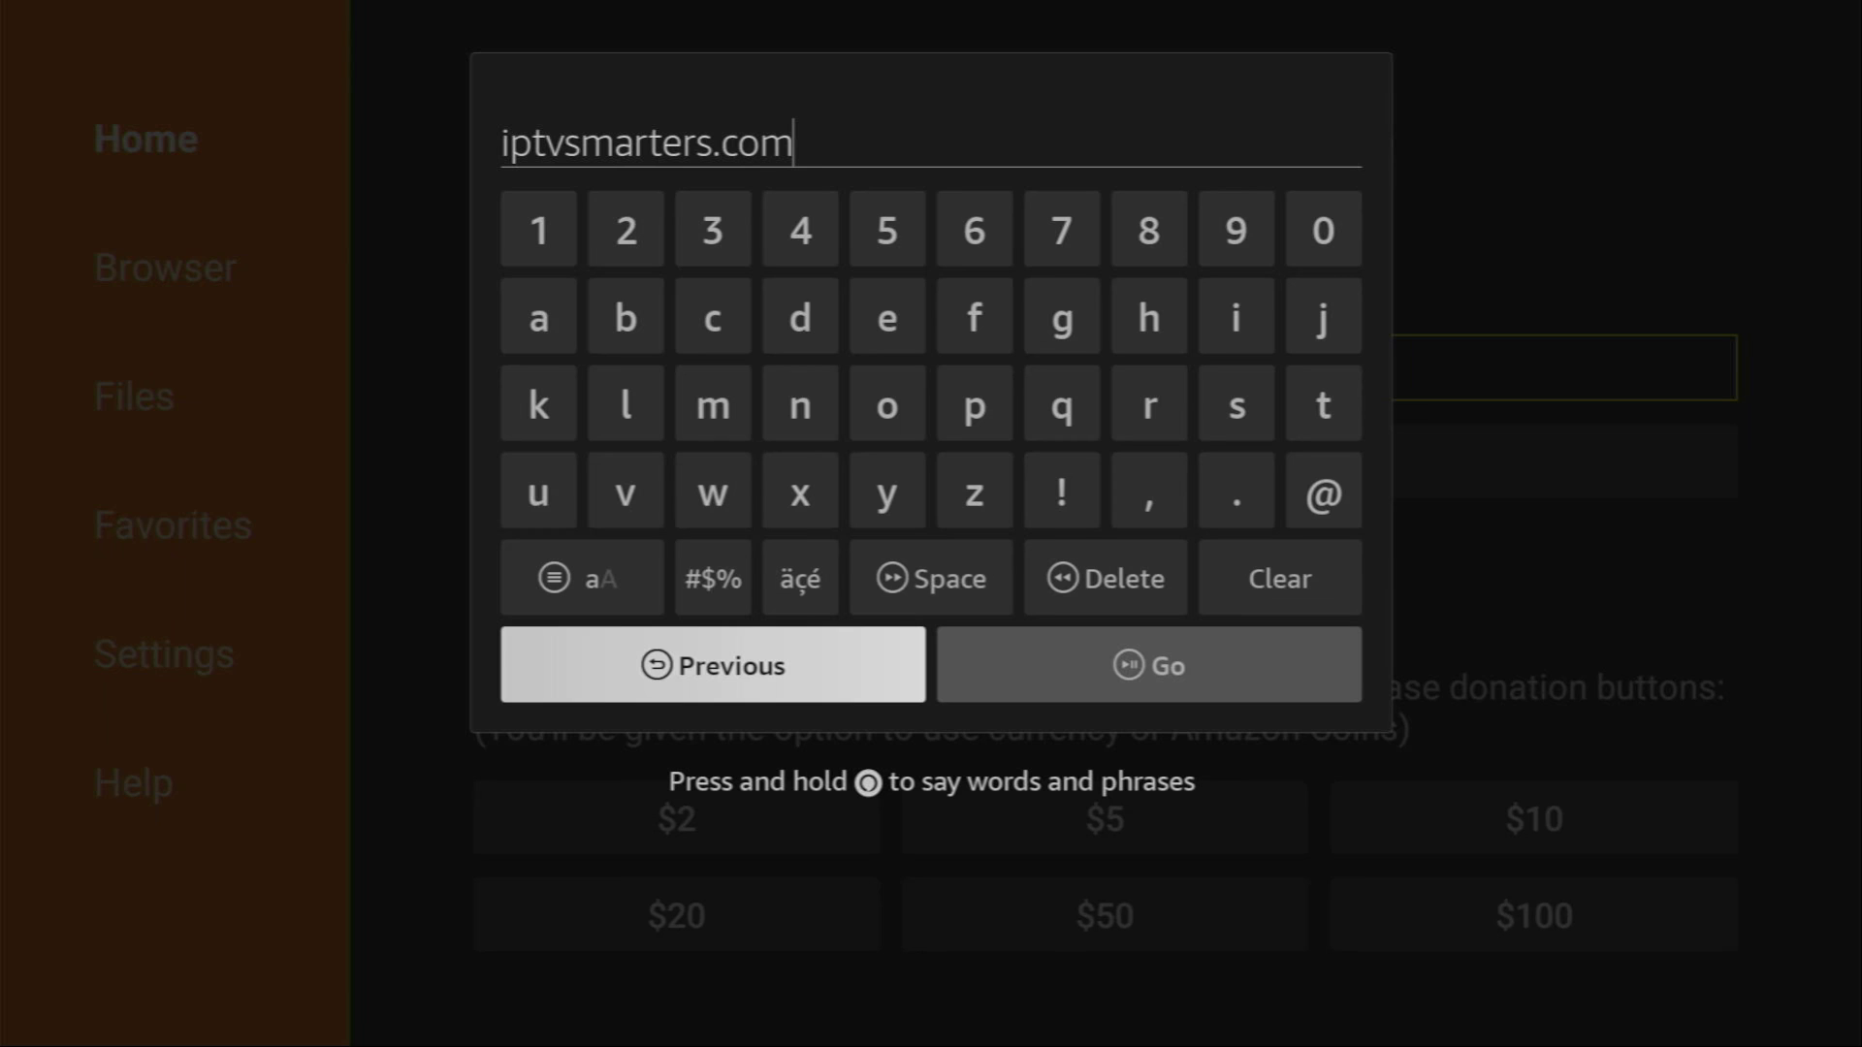
pyautogui.press('Right')
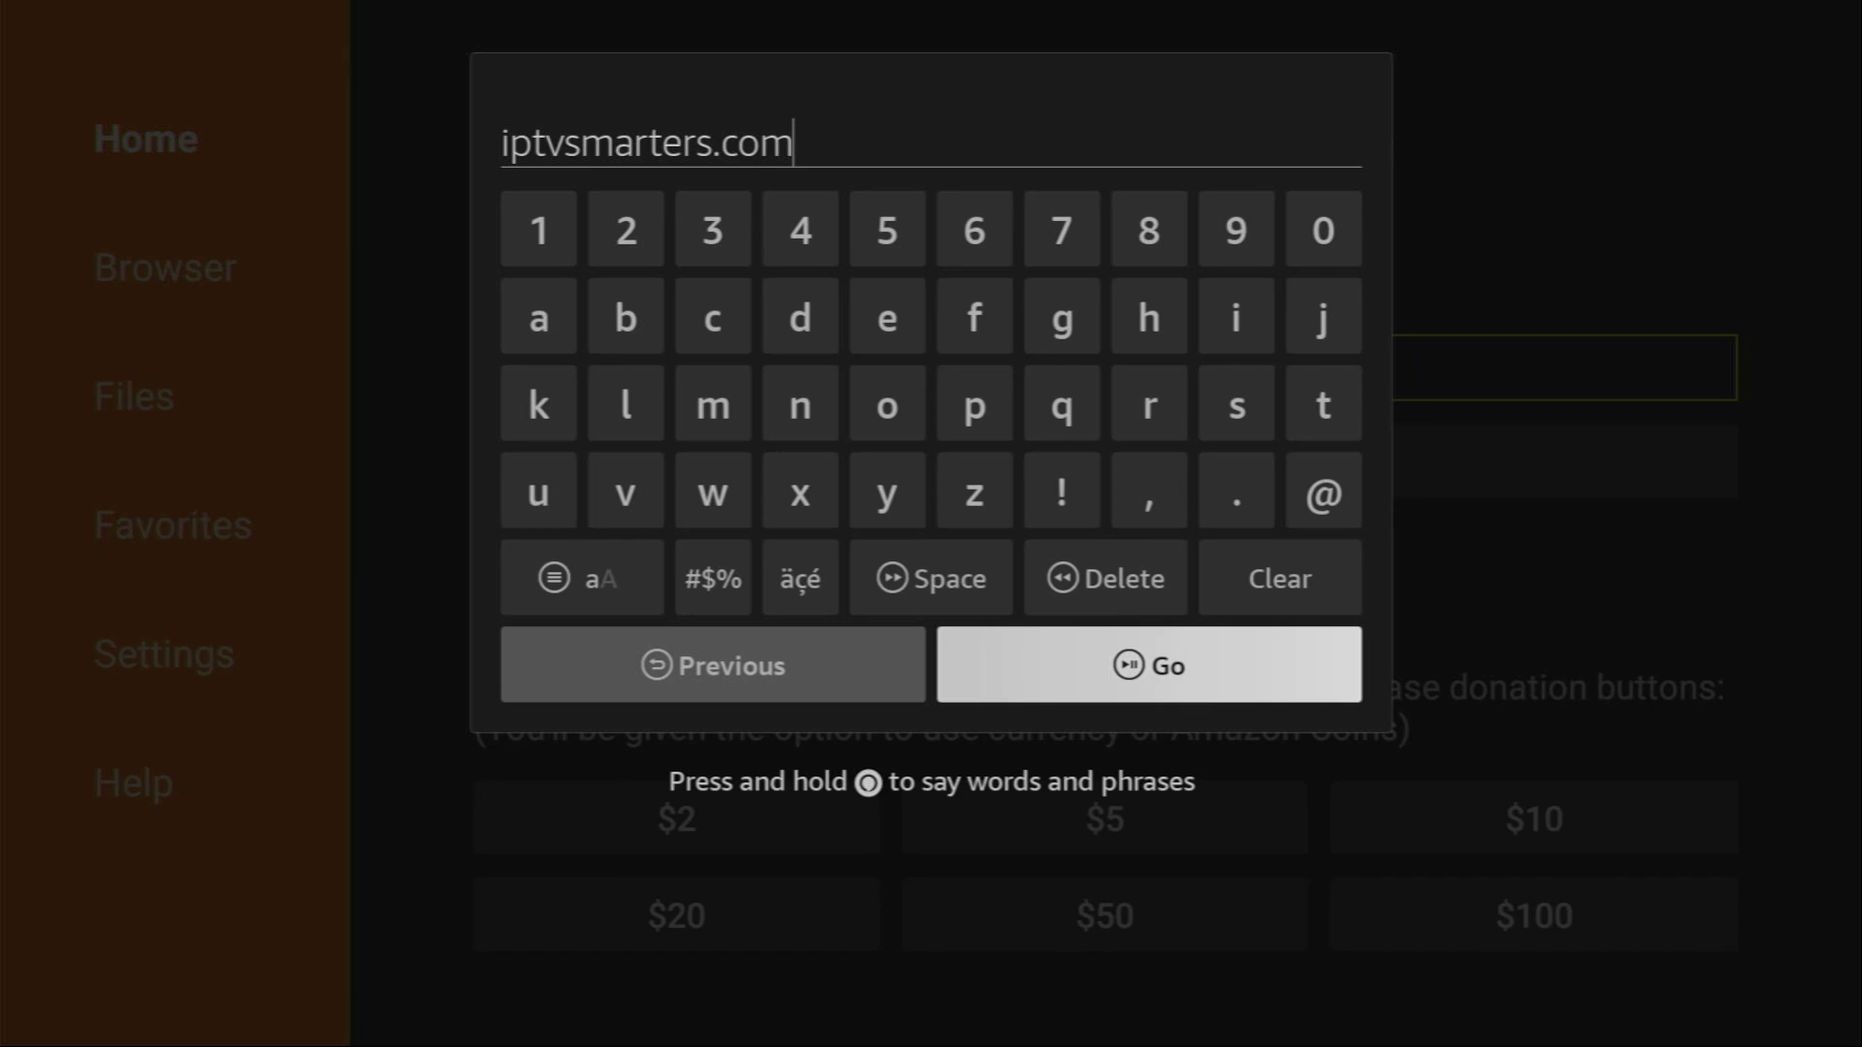
# Load iptvsmarters.com and download the version 4.0 .APK FILE (81.5 MB).
pyautogui.press('Return')
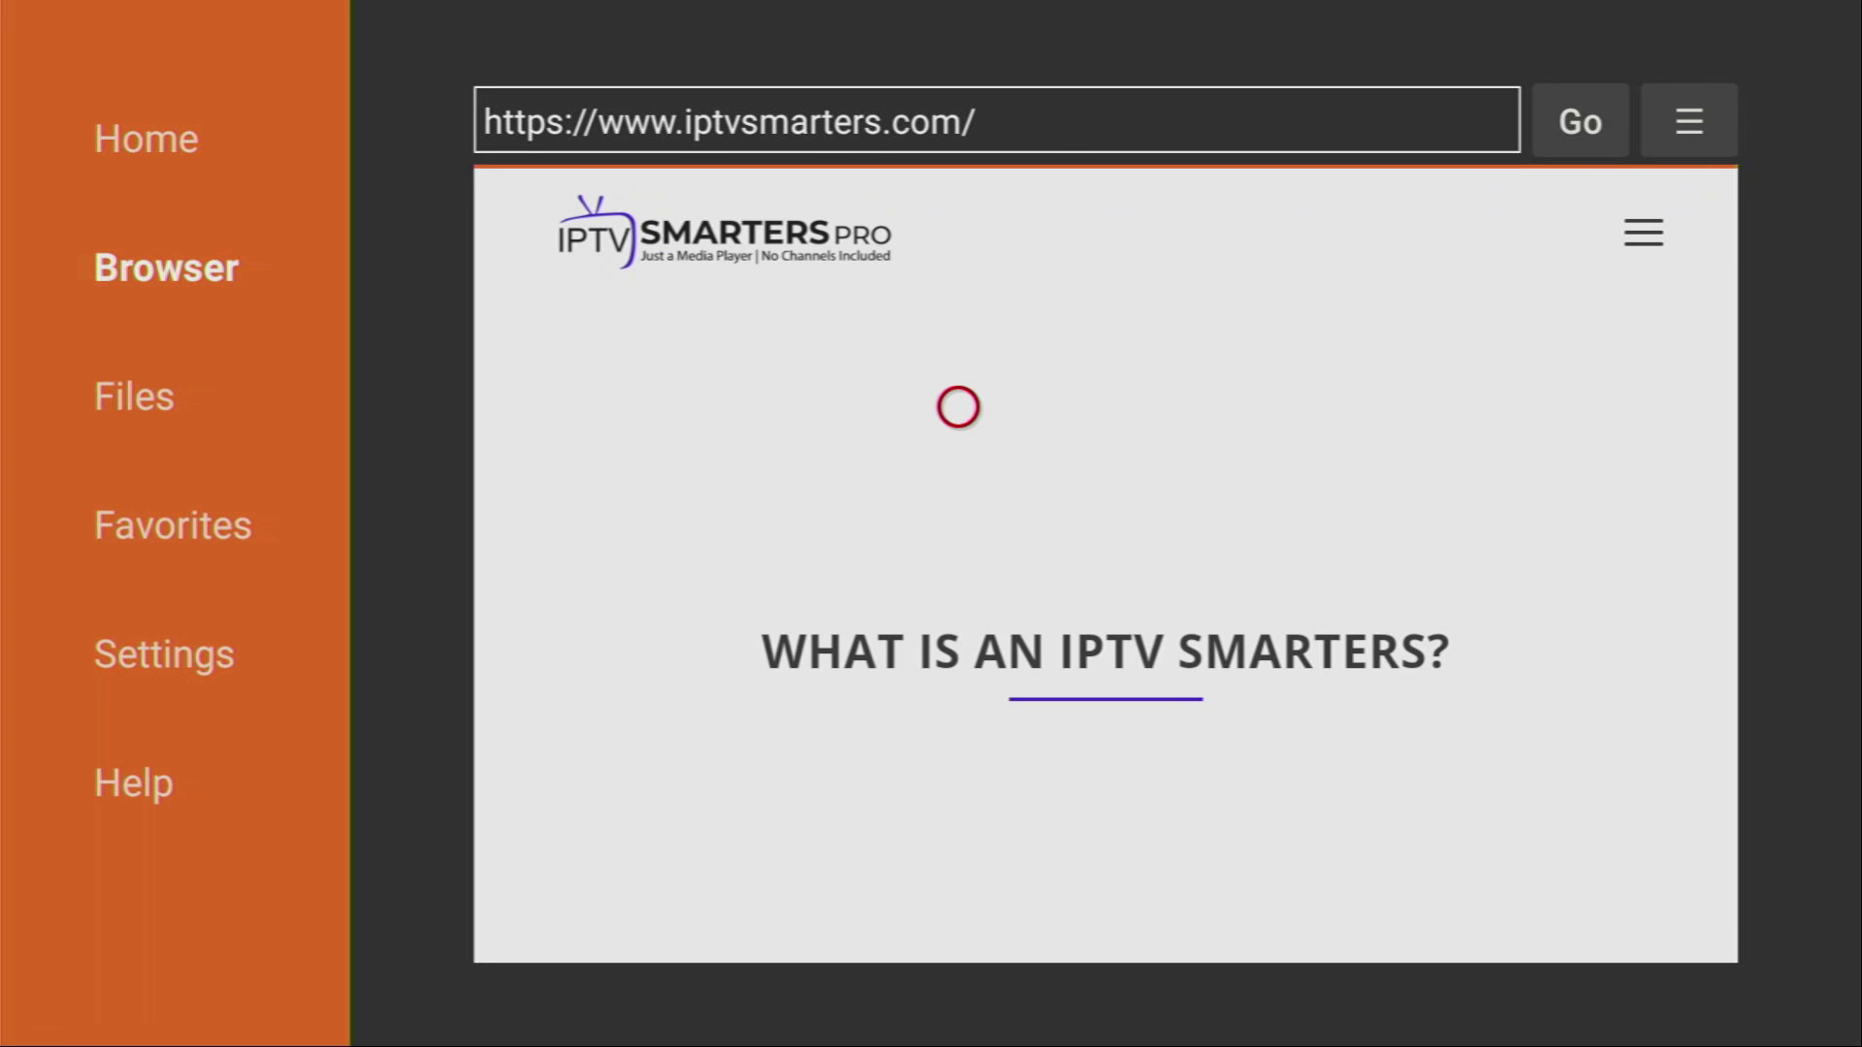
pyautogui.scroll(-5, 959, 920)
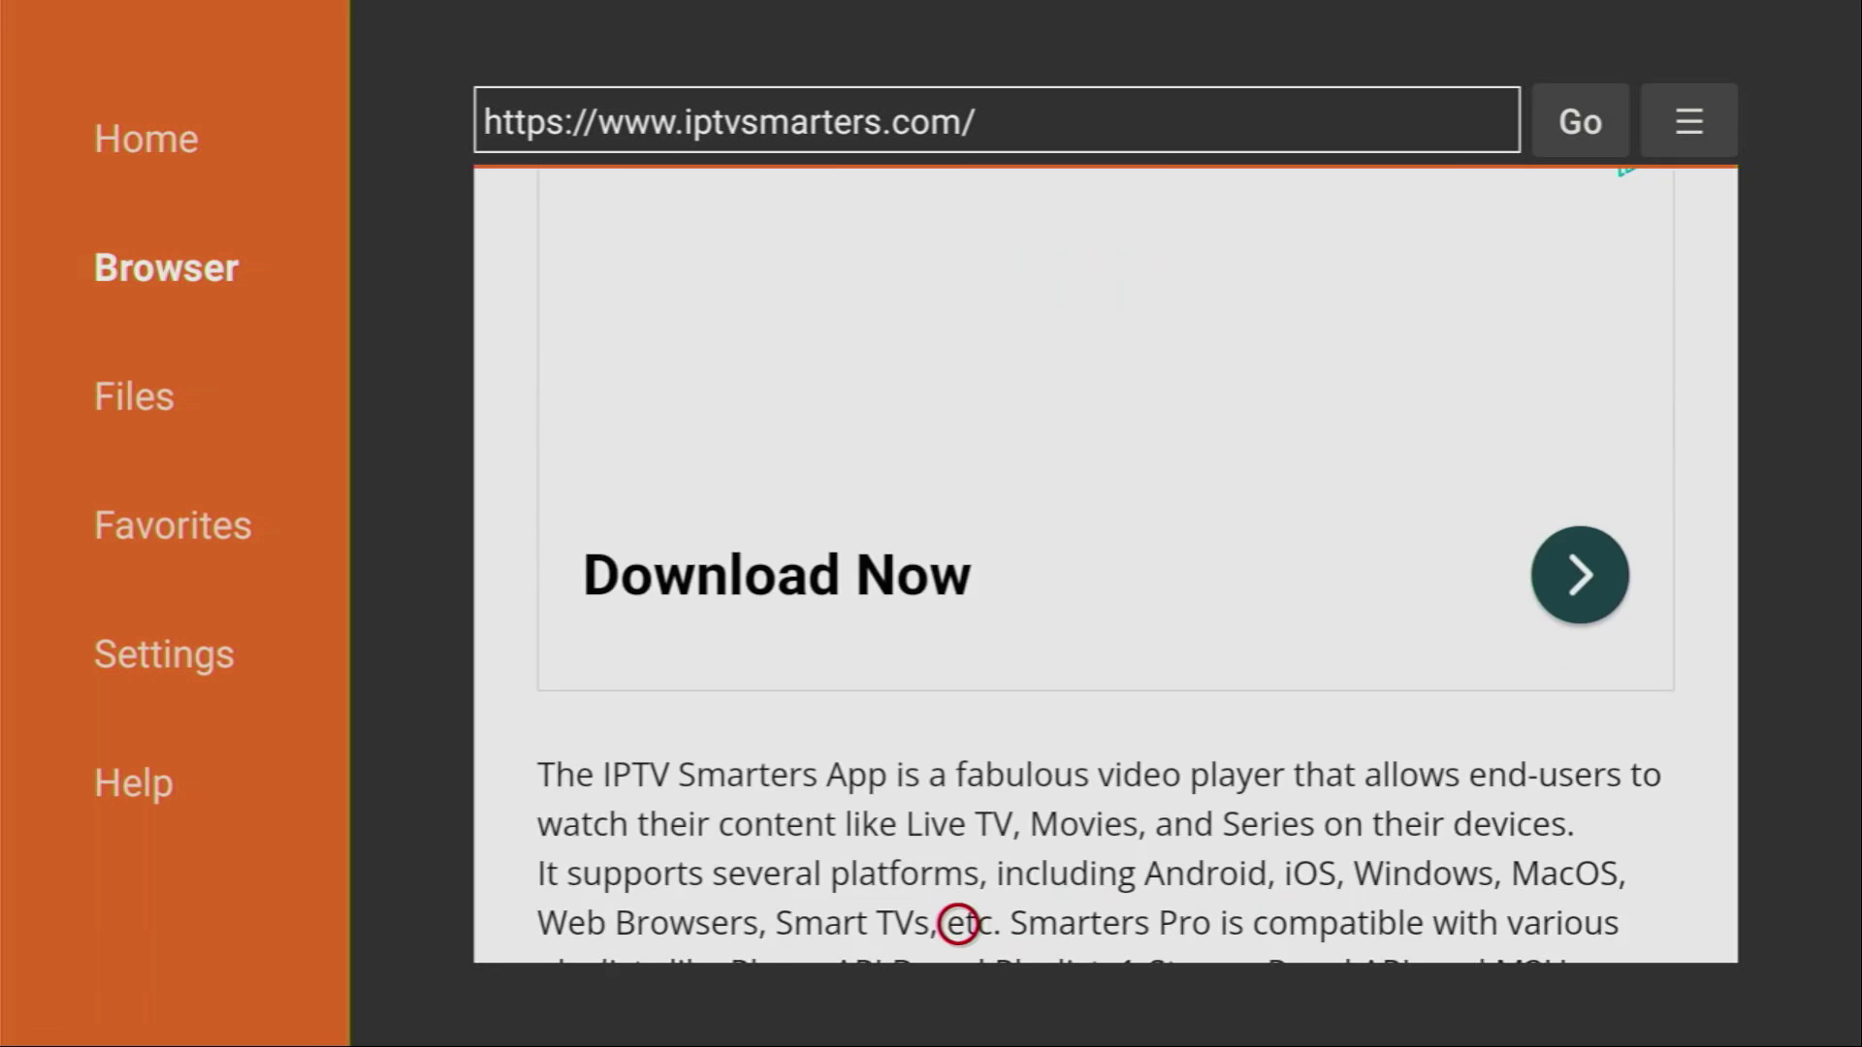
pyautogui.scroll(-5, 959, 924)
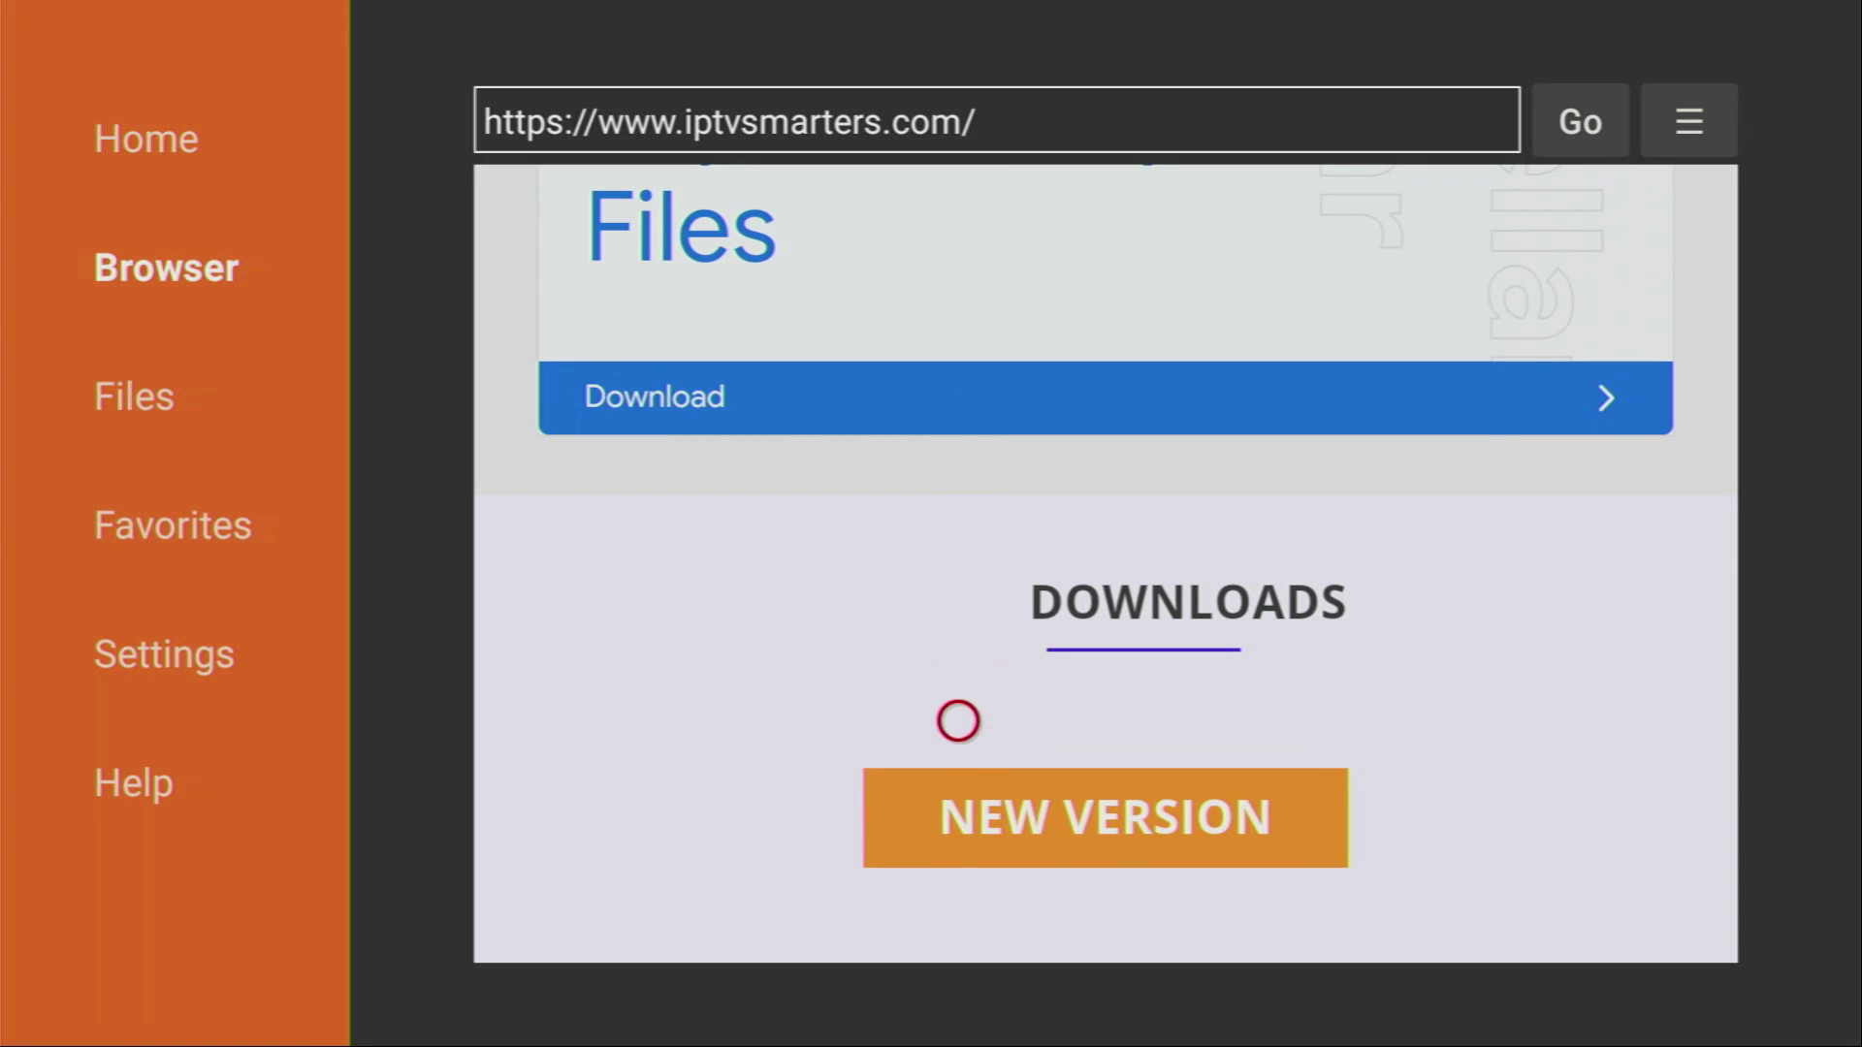
pyautogui.scroll(-5, 959, 921)
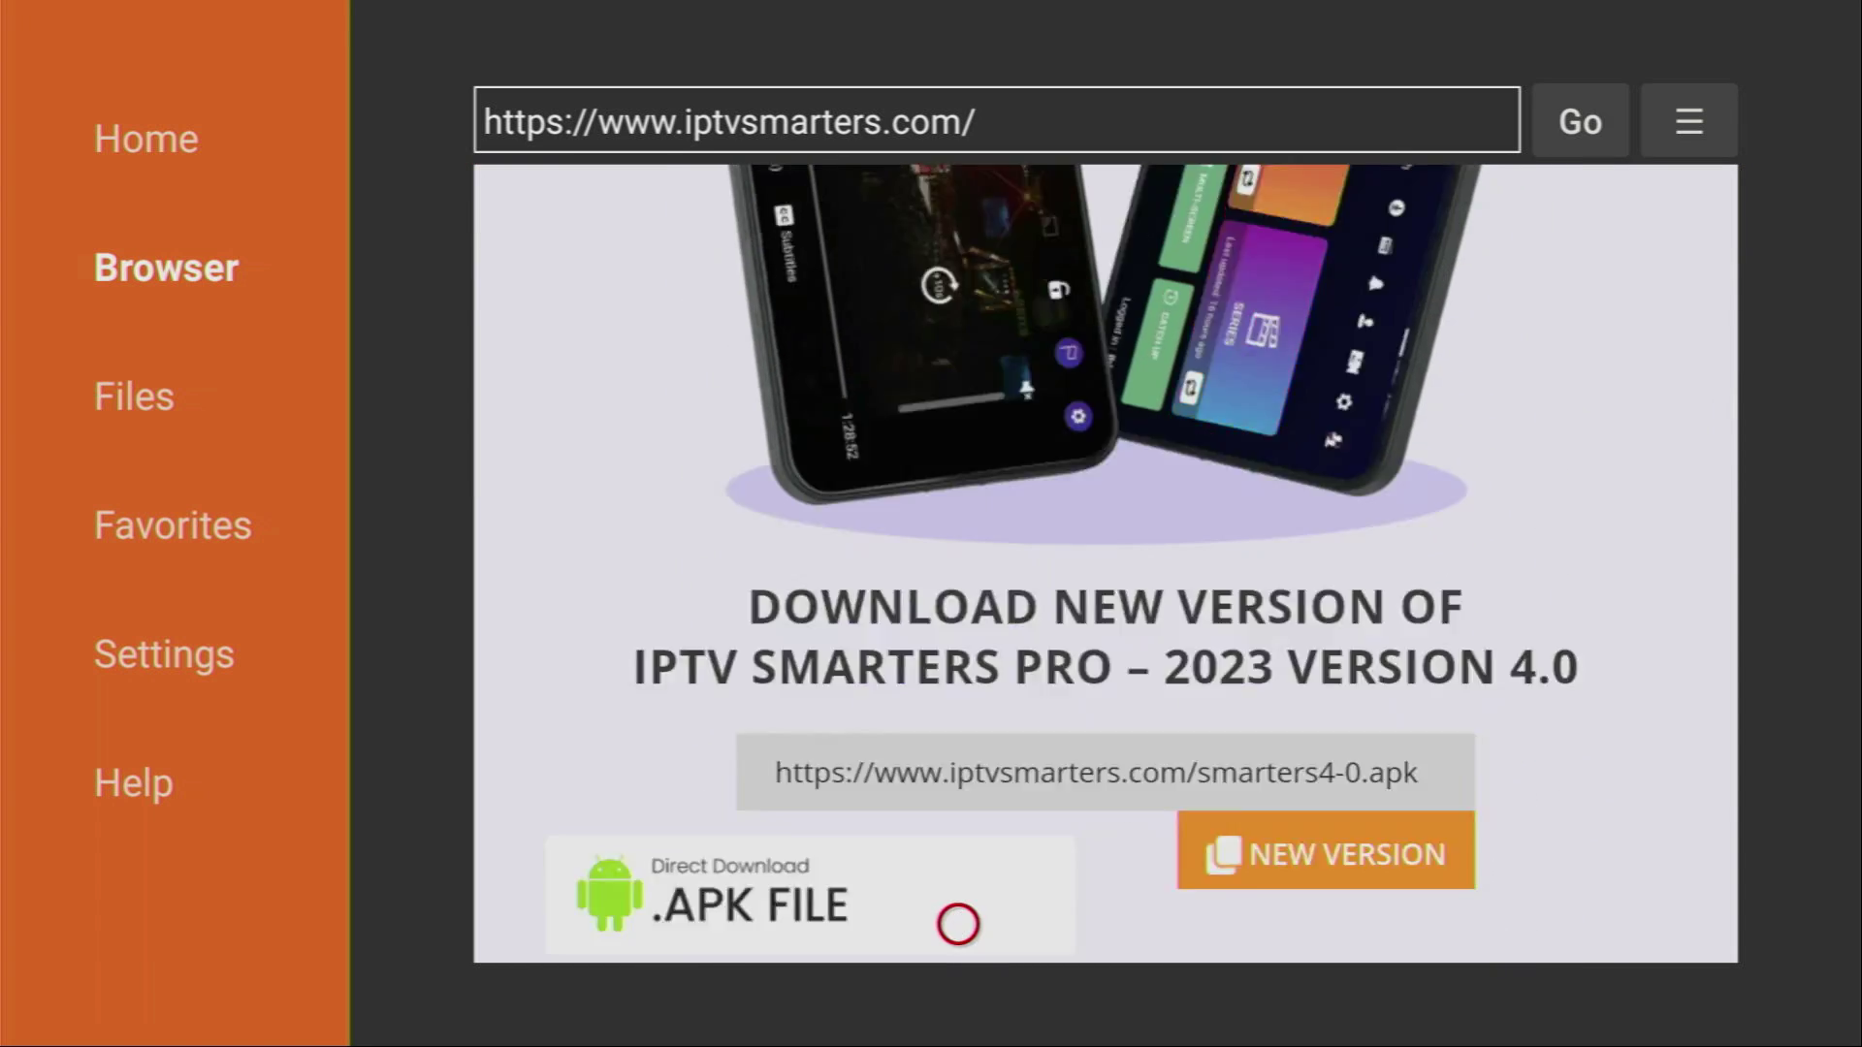
pyautogui.scroll(-3, 958, 924)
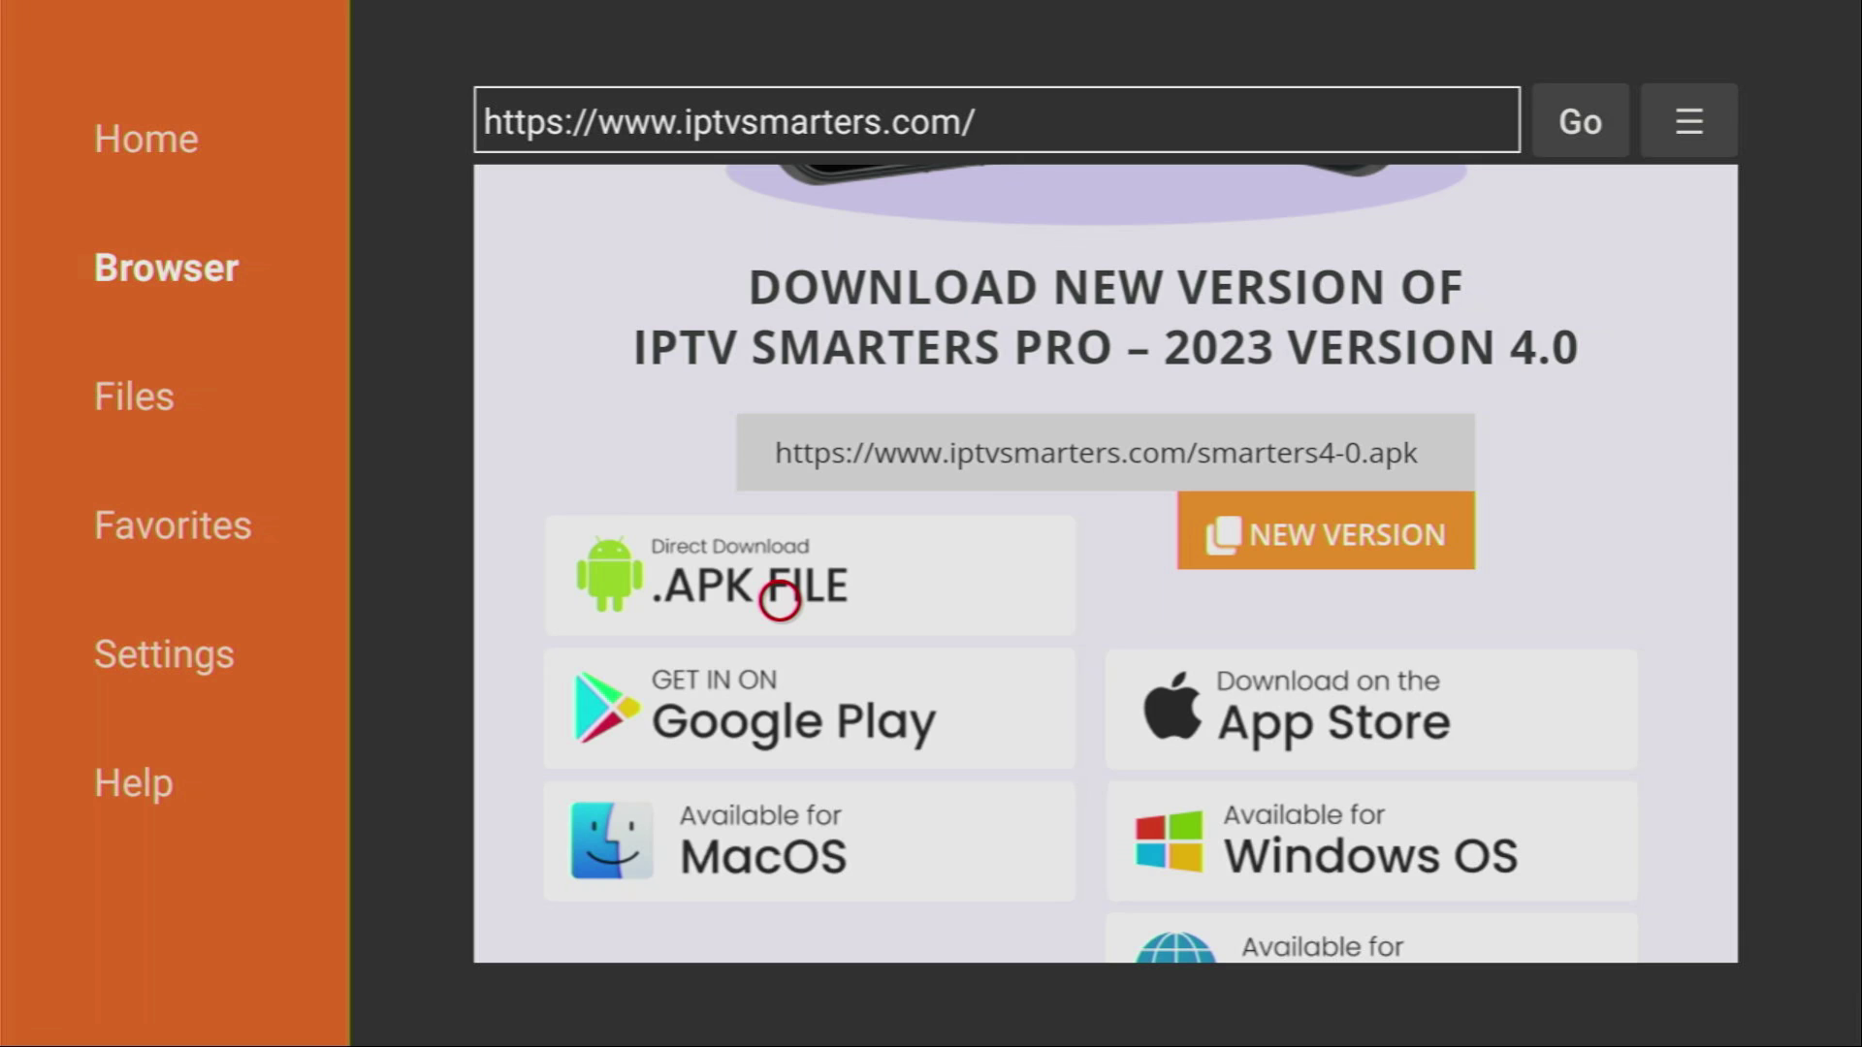
pyautogui.scroll(-10, 776, 920)
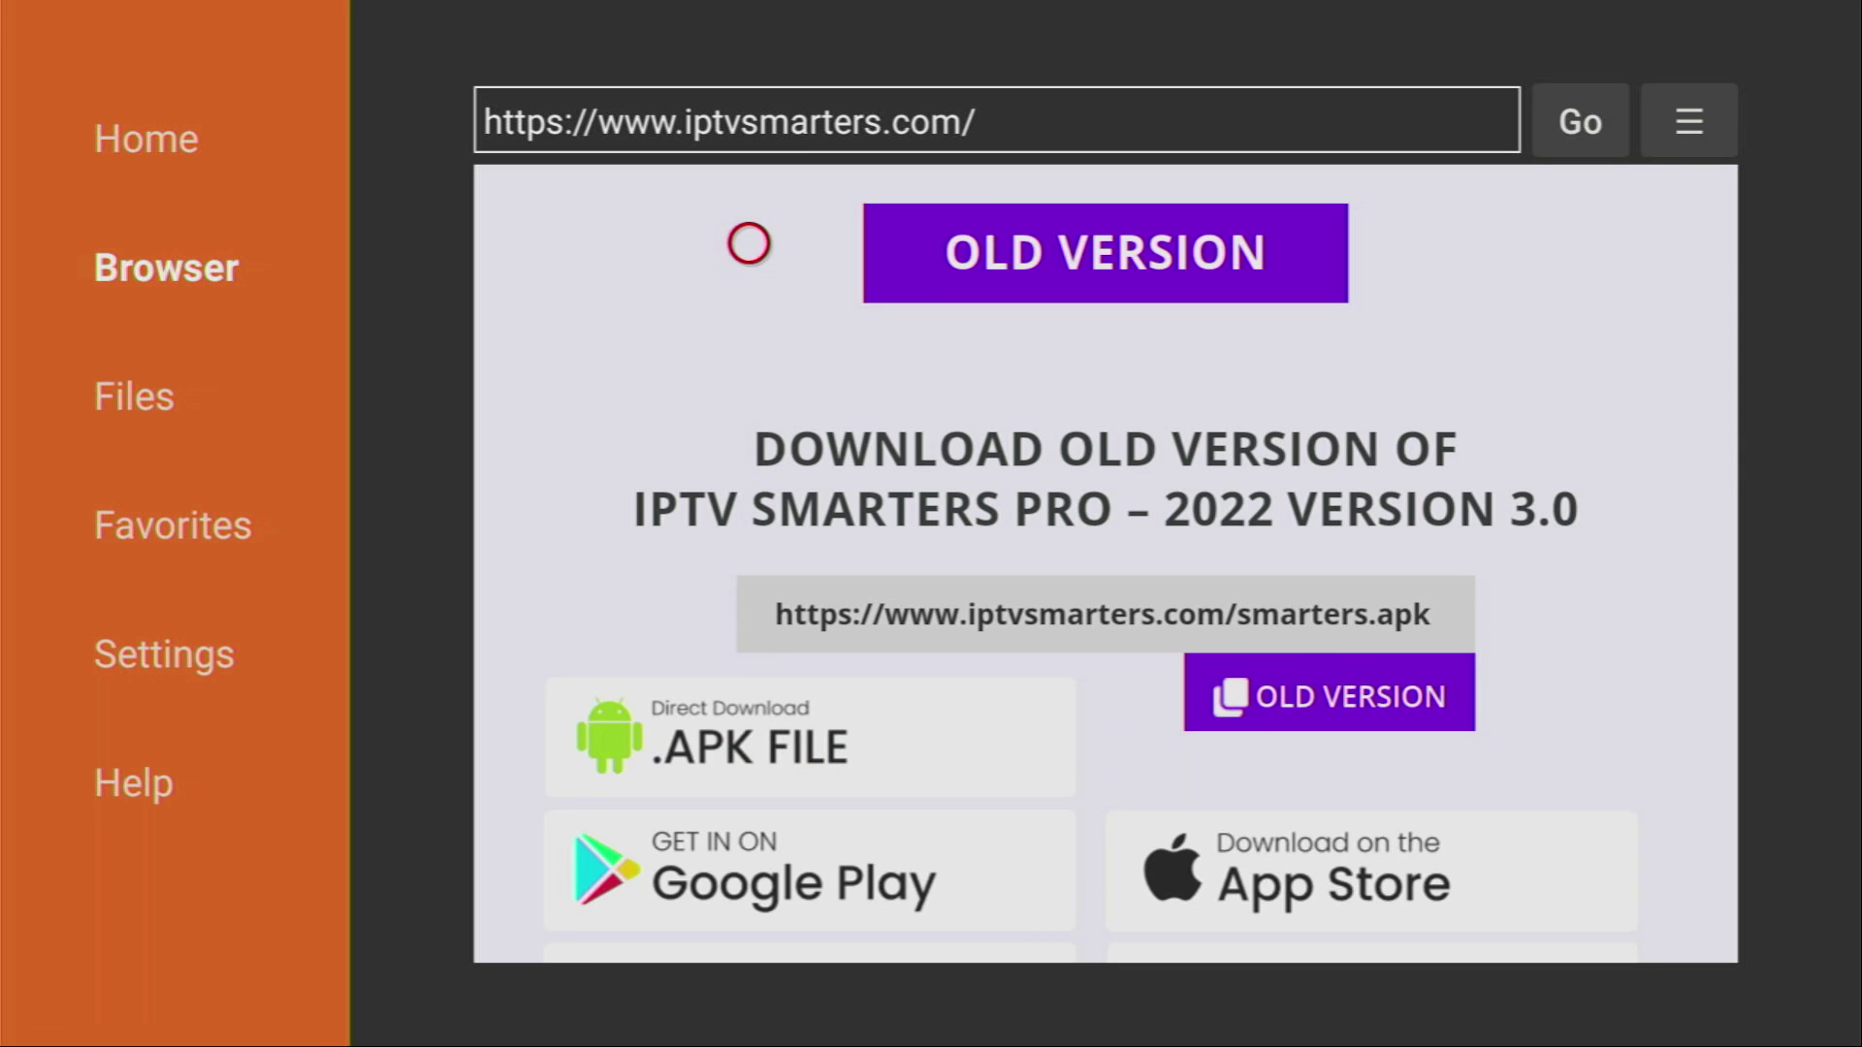
pyautogui.scroll(-5, 750, 203)
pyautogui.scroll(5, 748, 204)
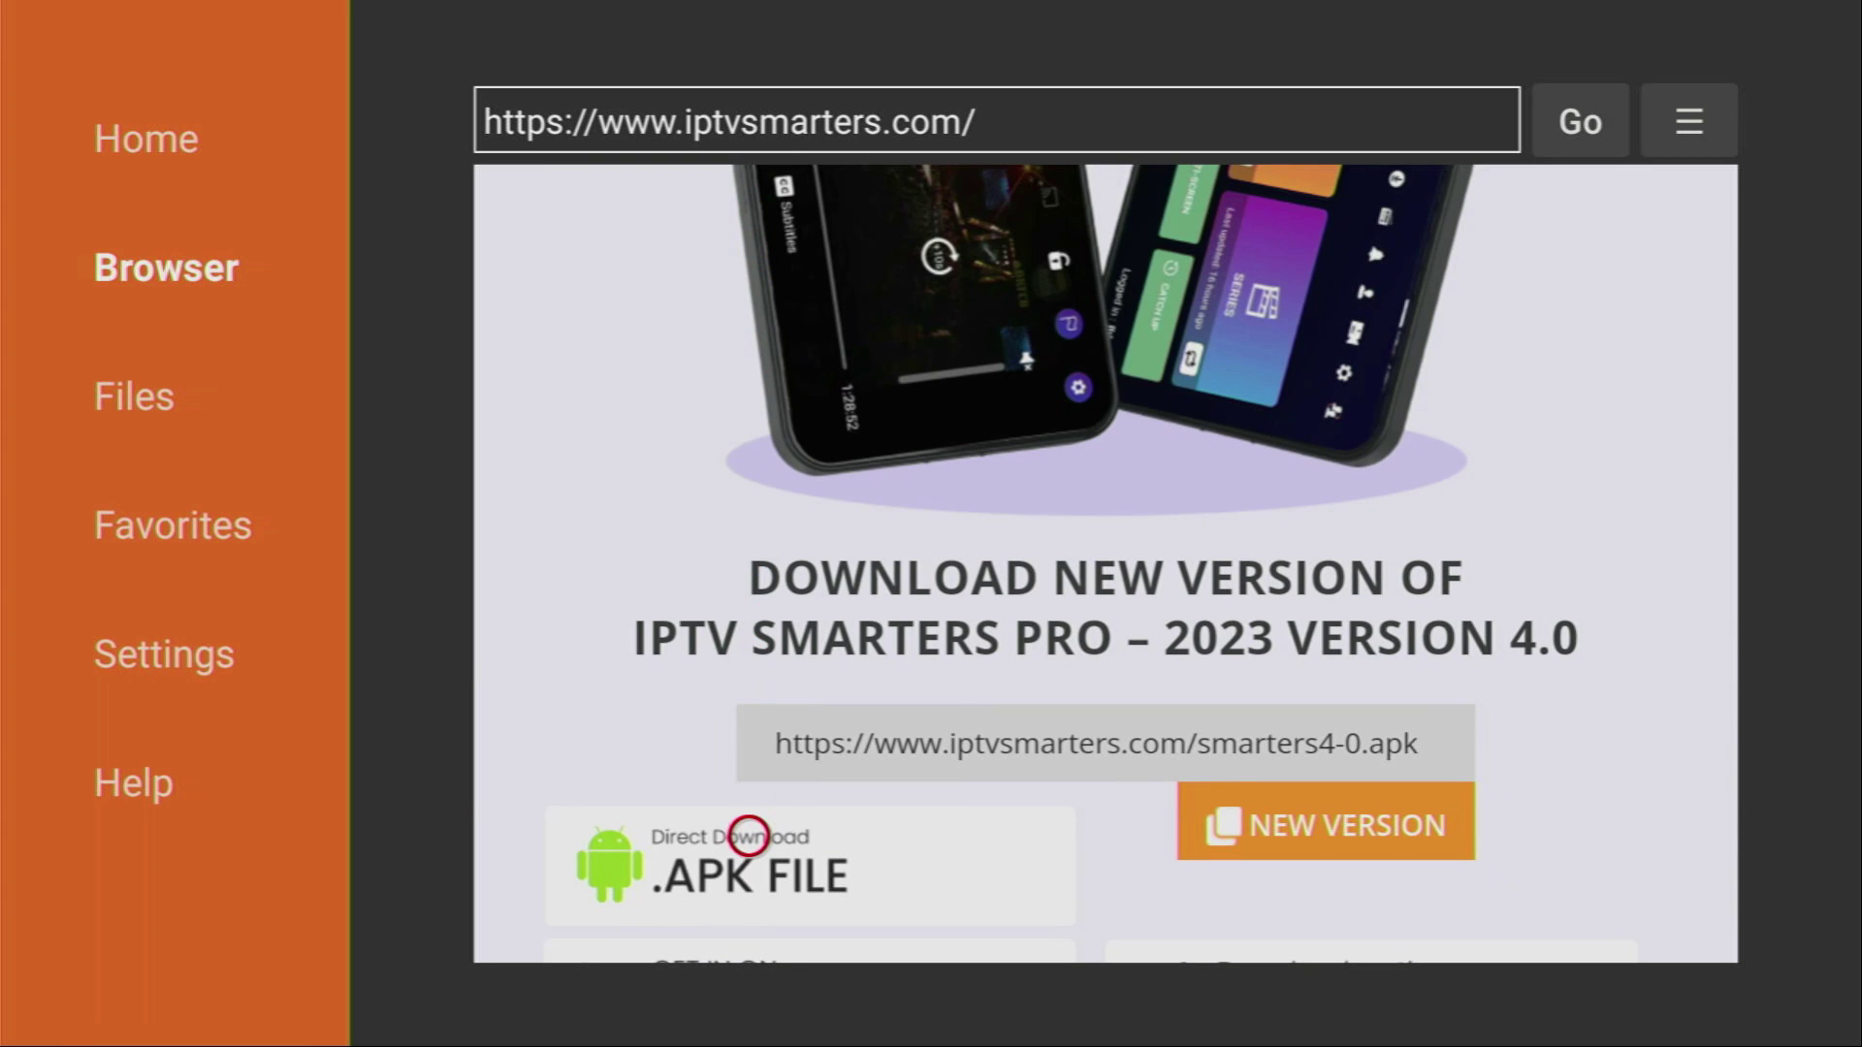
pyautogui.click(748, 836)
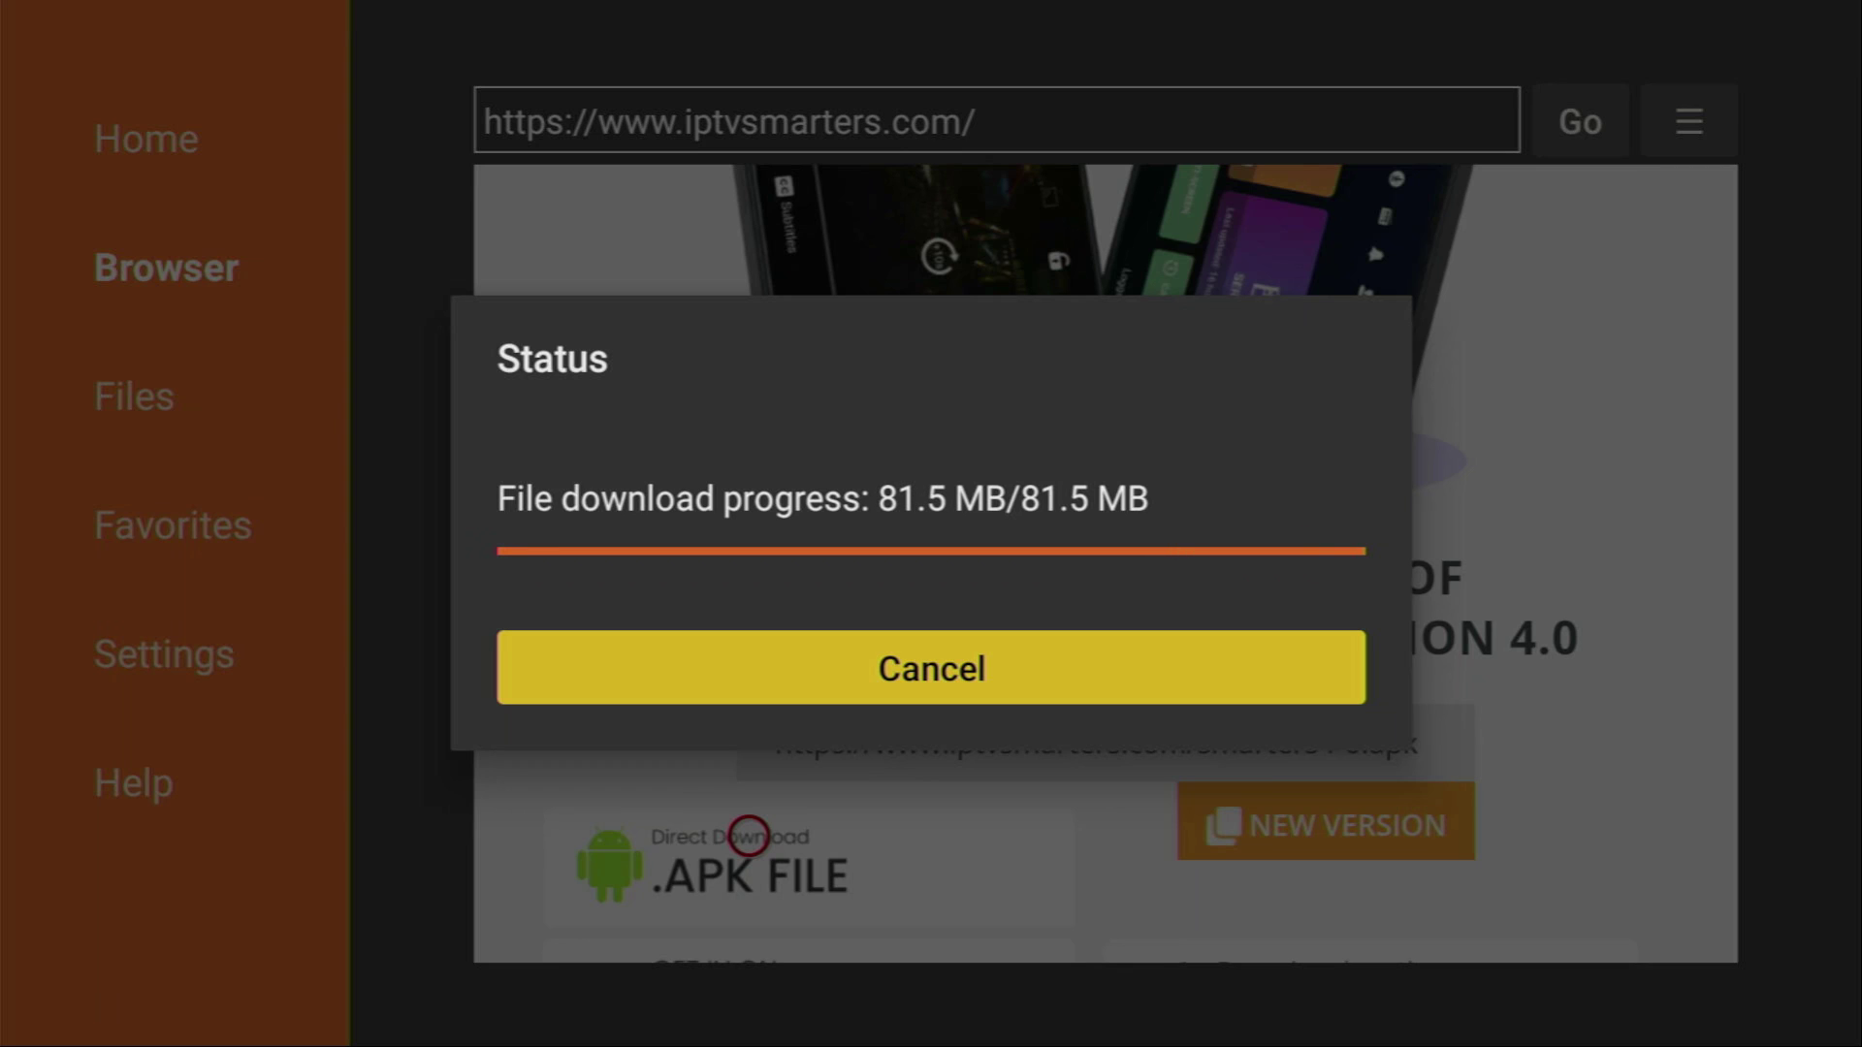
# Install IPTV Smarters Pro and finish the installer with DONE.
pyautogui.press('Return')
pyautogui.press('Right')
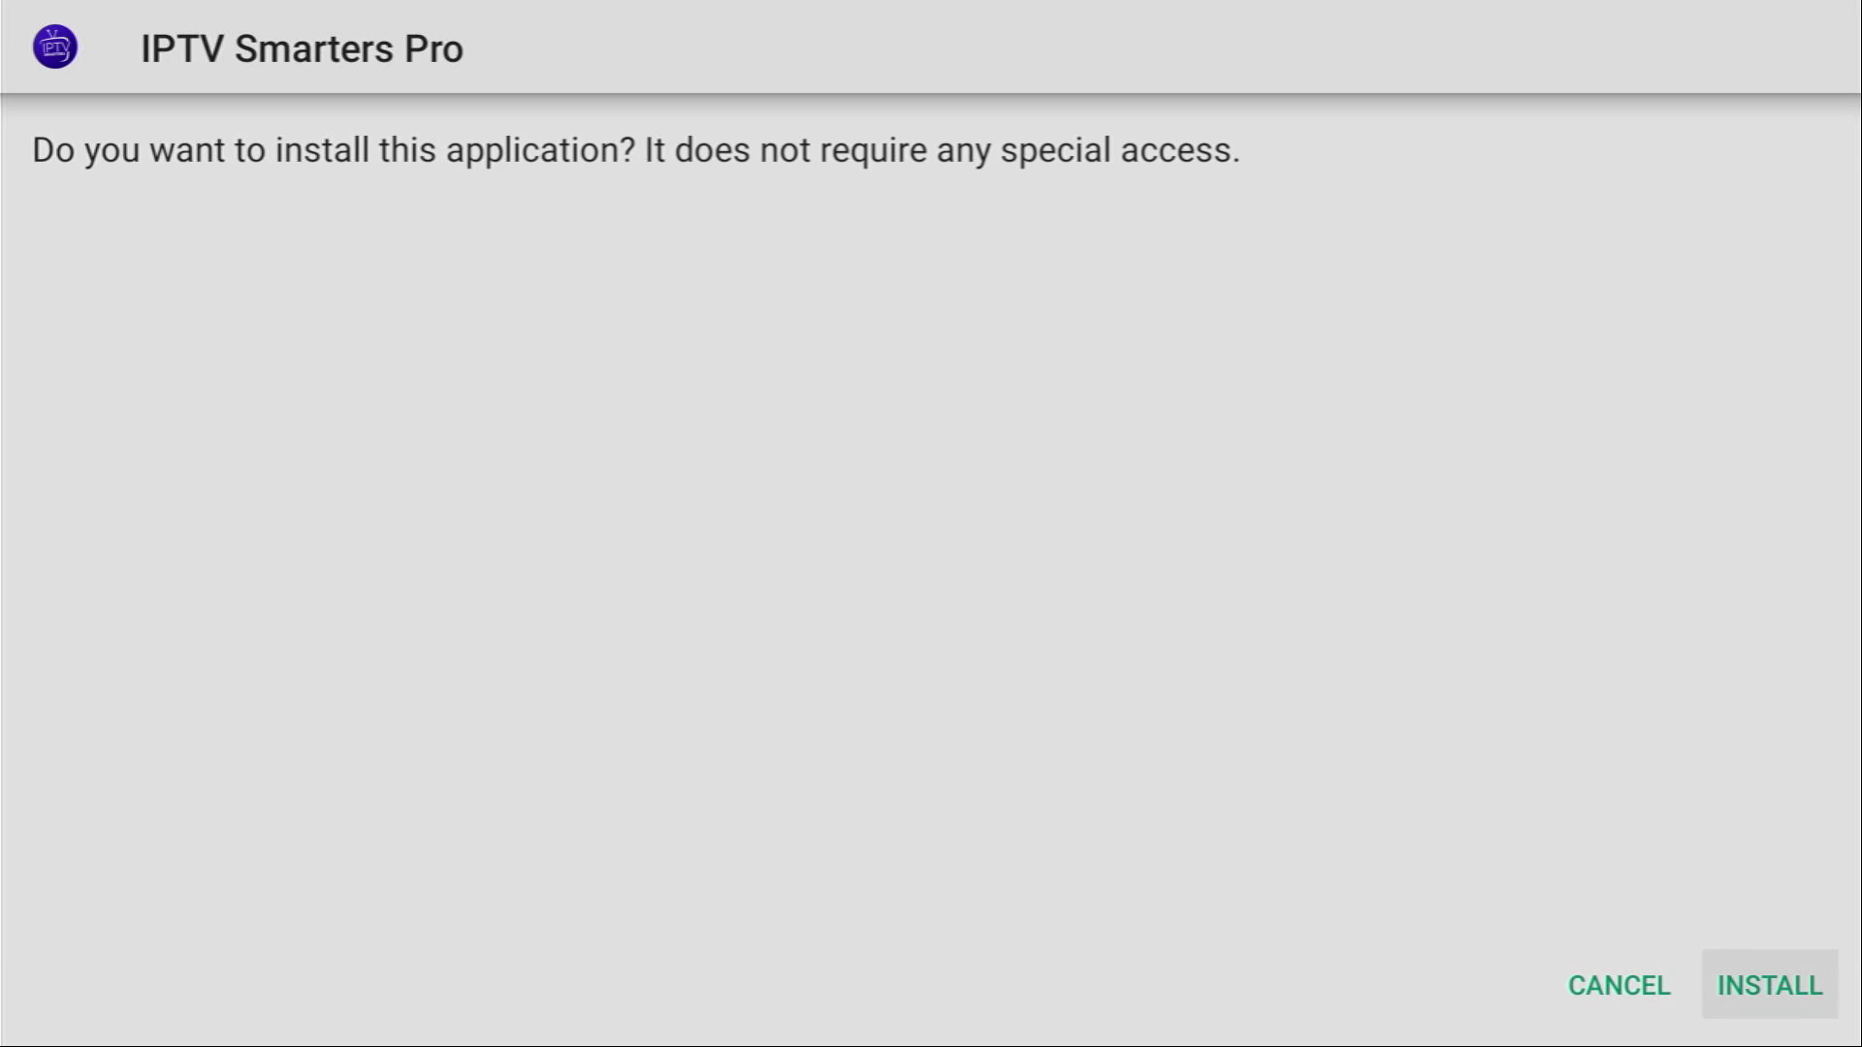
pyautogui.press('Return')
pyautogui.press('Right')
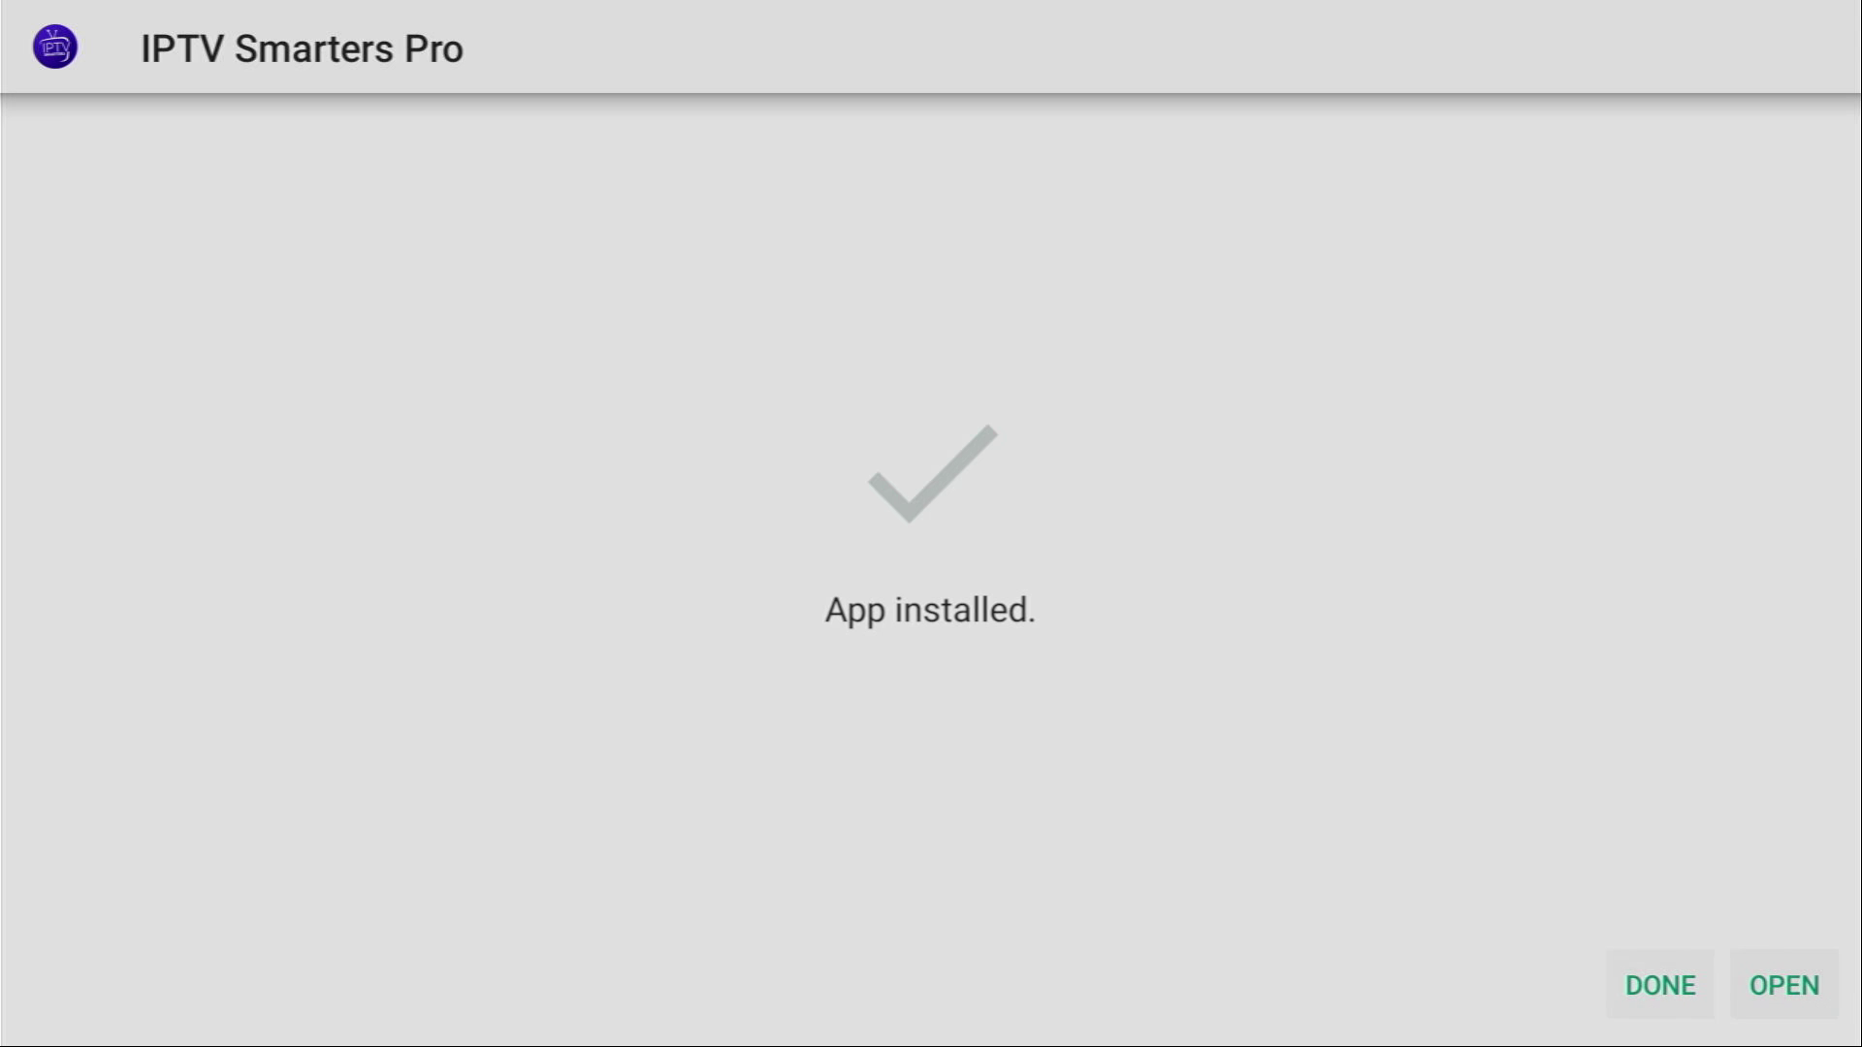
pyautogui.press('Left')
pyautogui.press('Return')
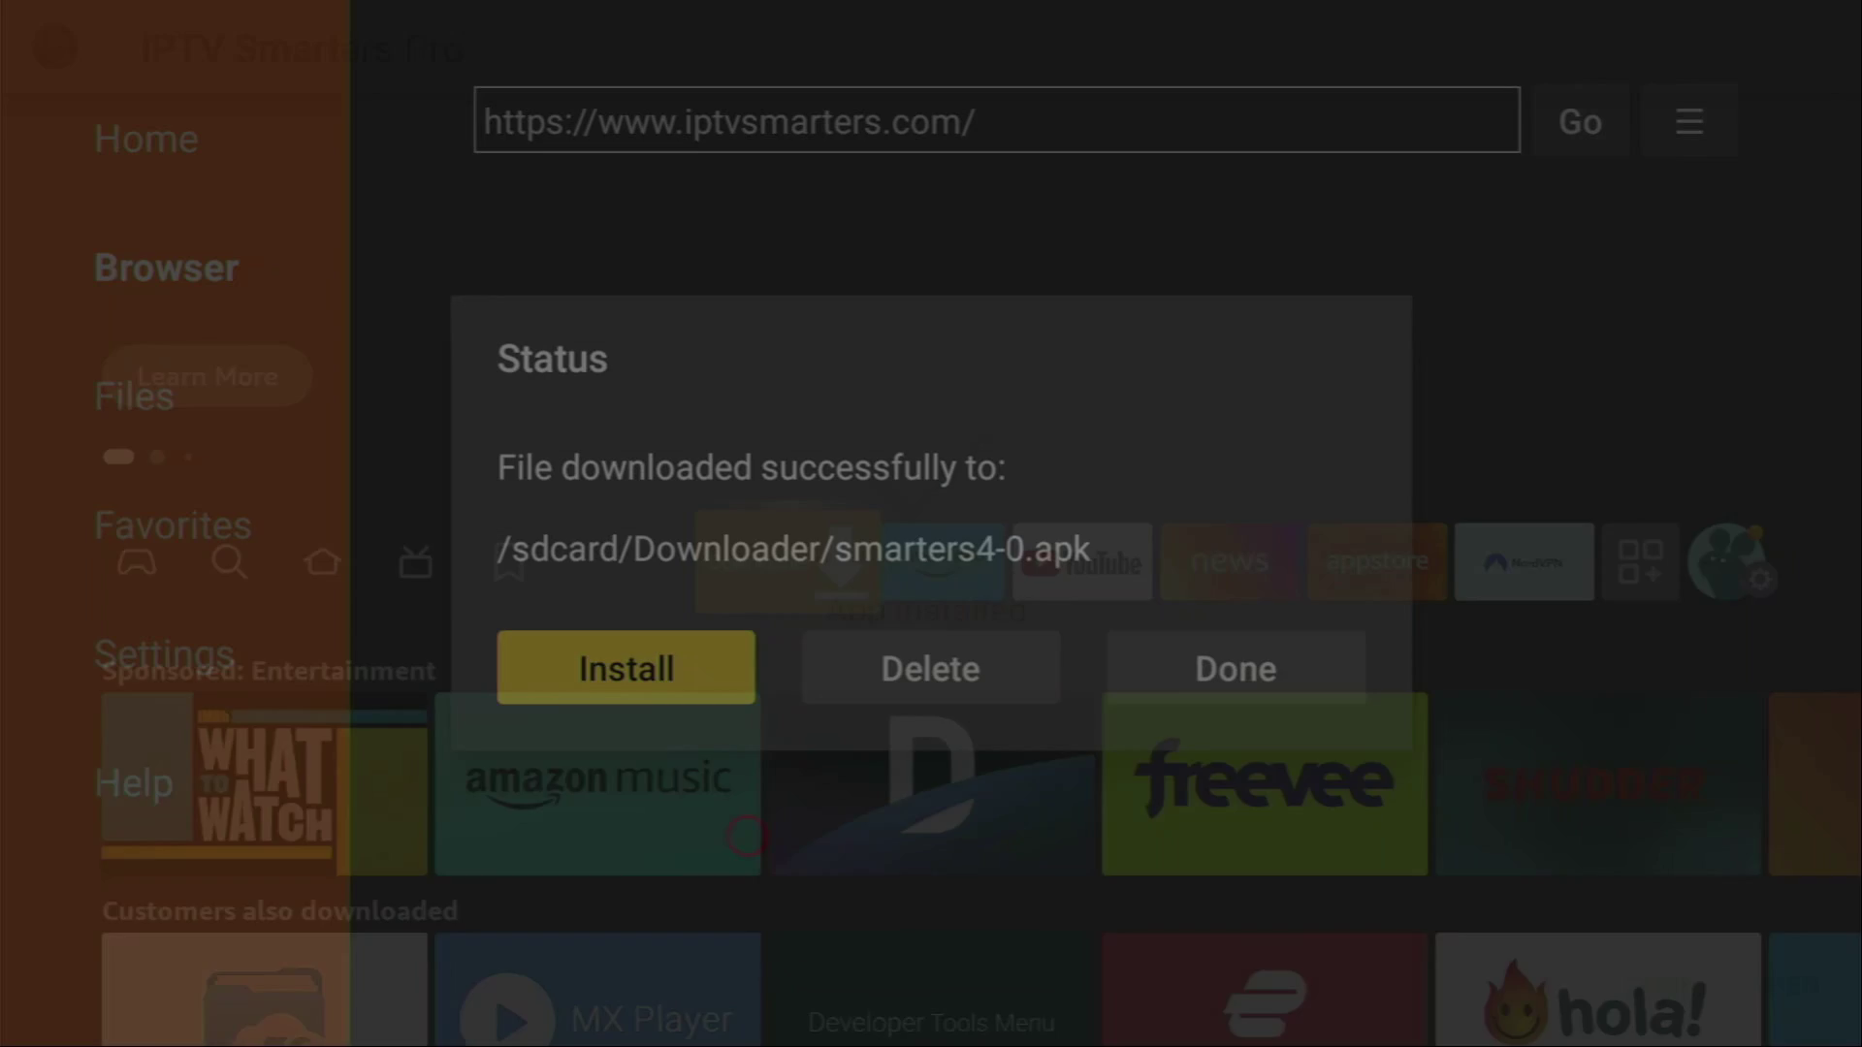
# Delete the downloaded smarters4-0.apk file and return to the Fire TV Home screen.
pyautogui.press('Right')
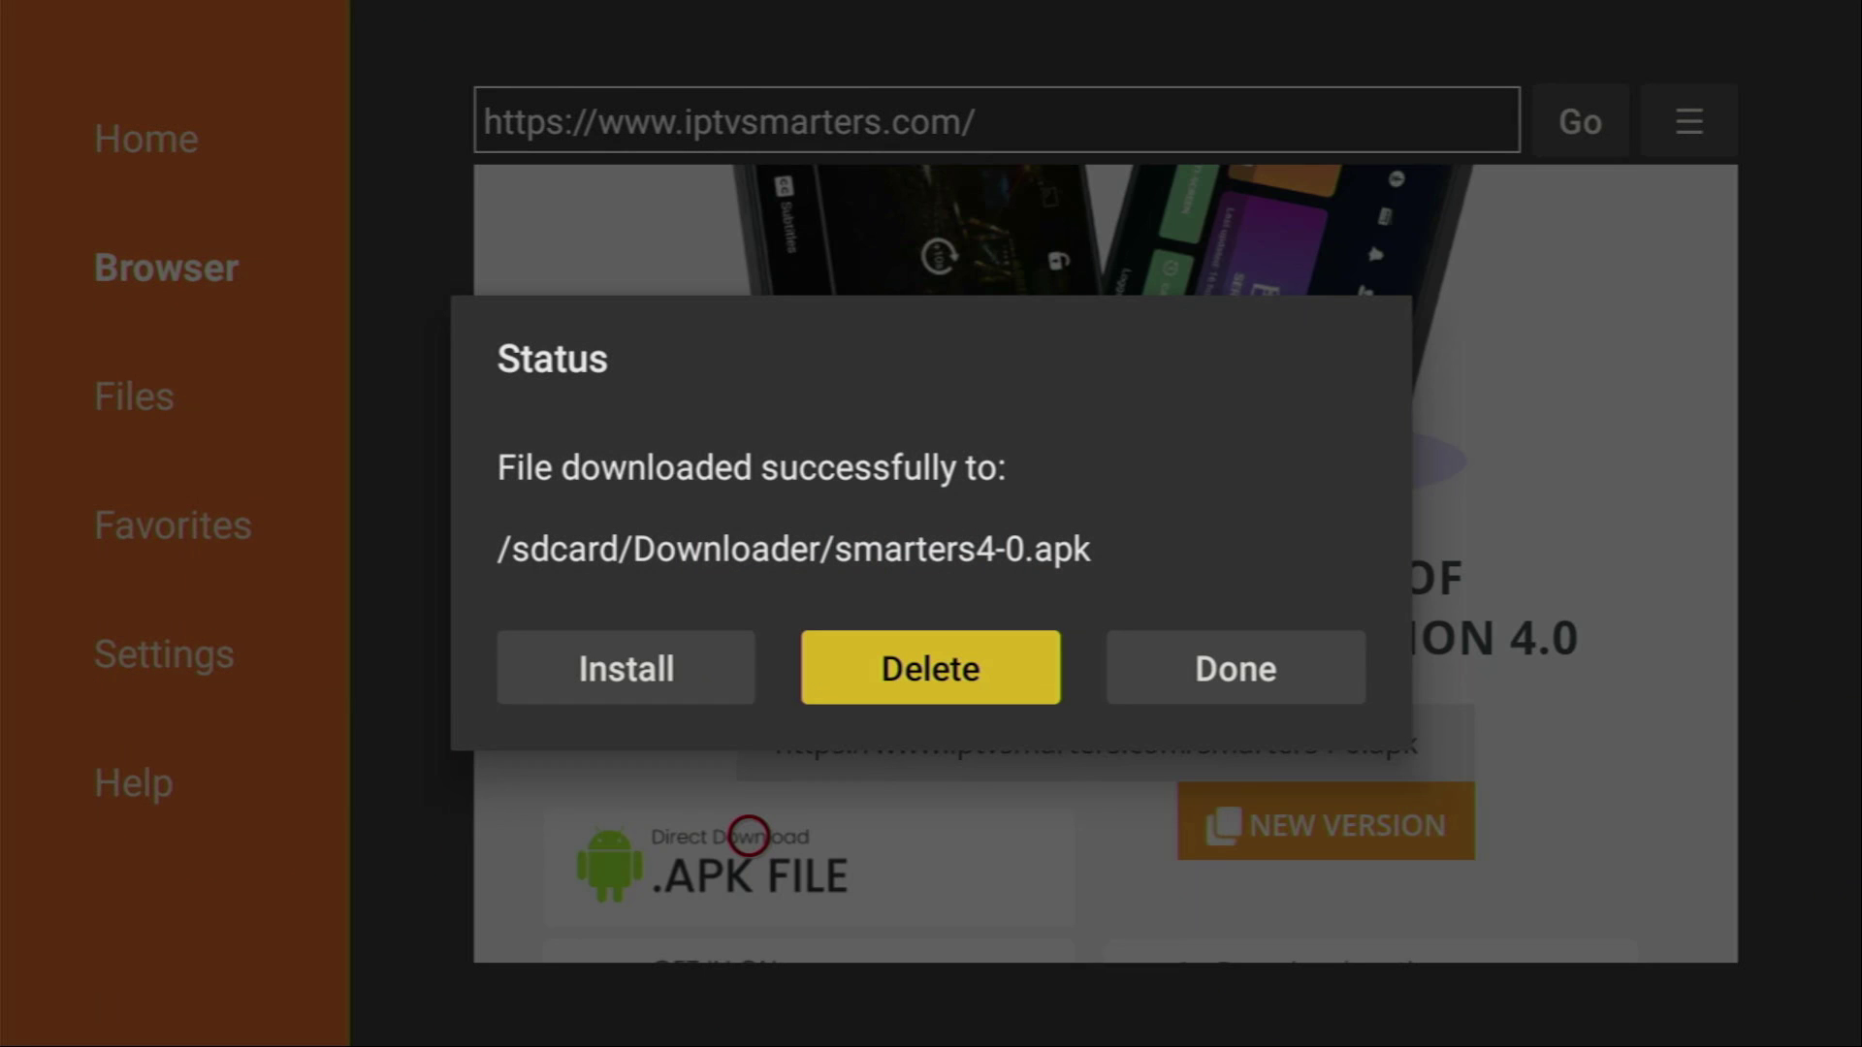
pyautogui.press('Return')
pyautogui.press('Left')
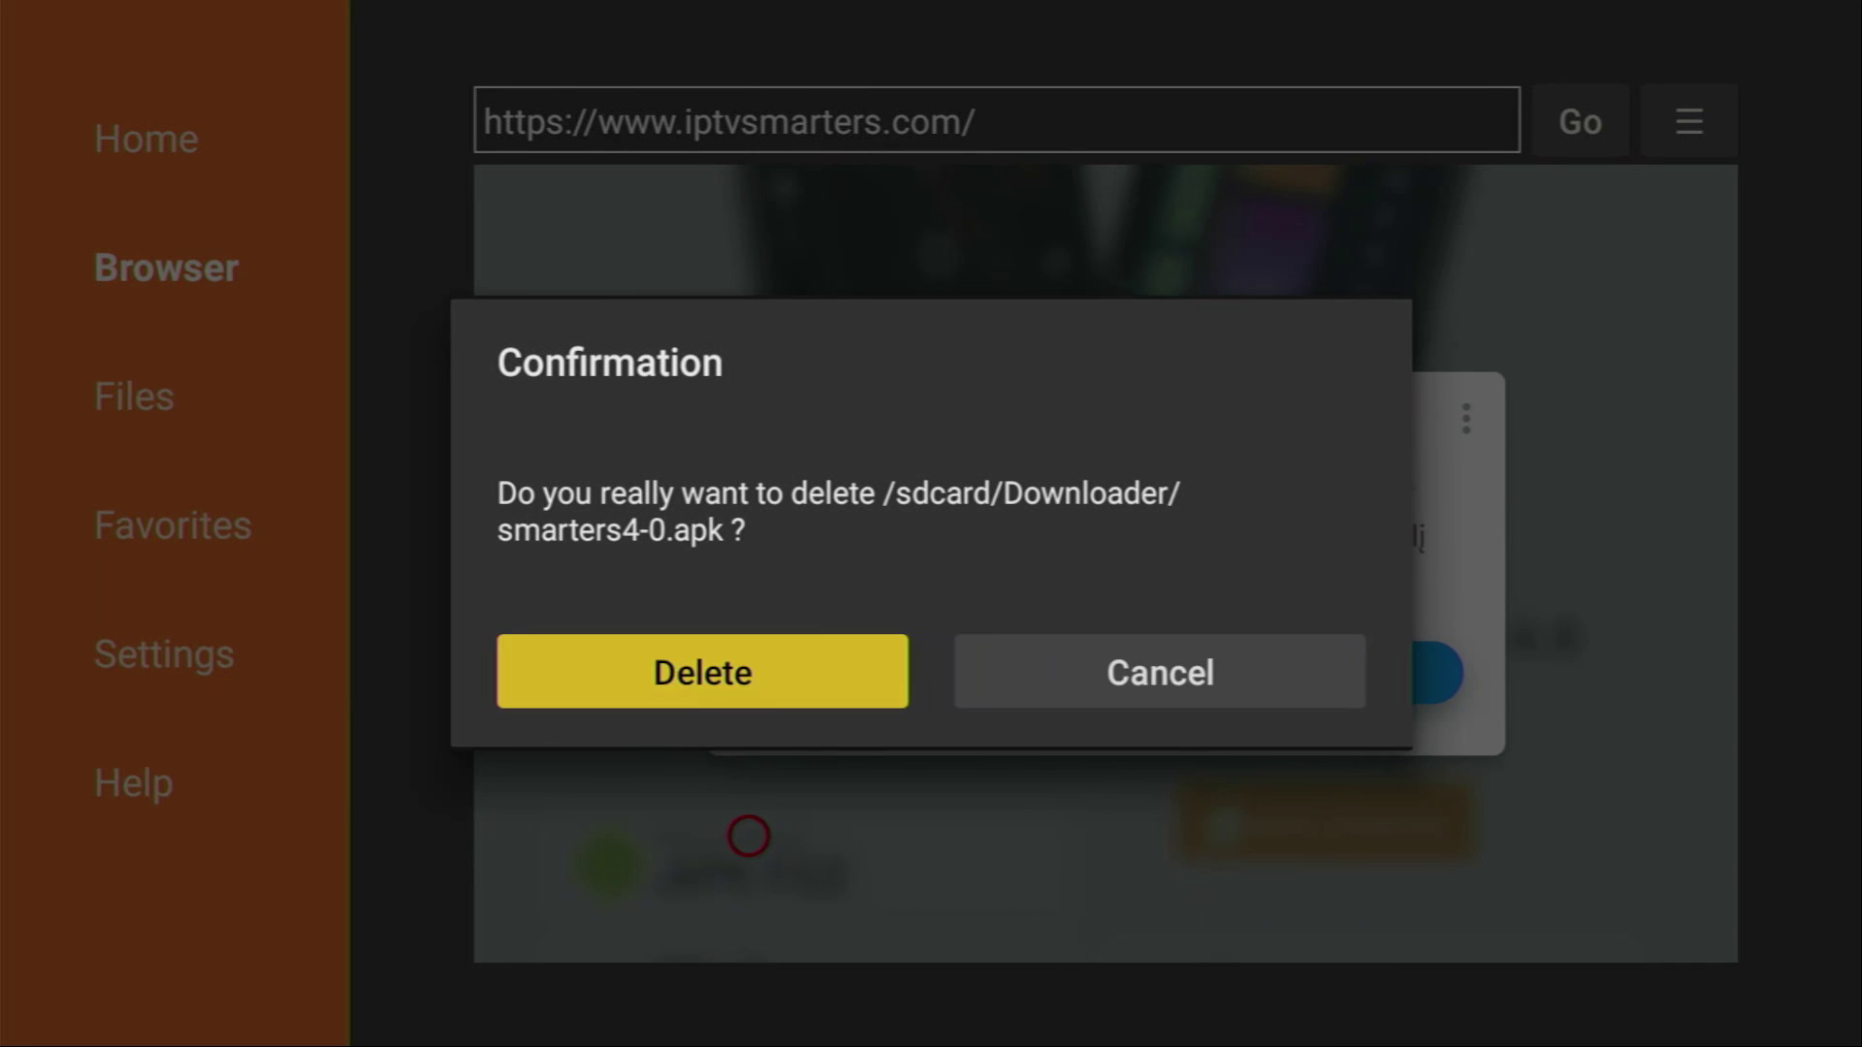
pyautogui.press('Return')
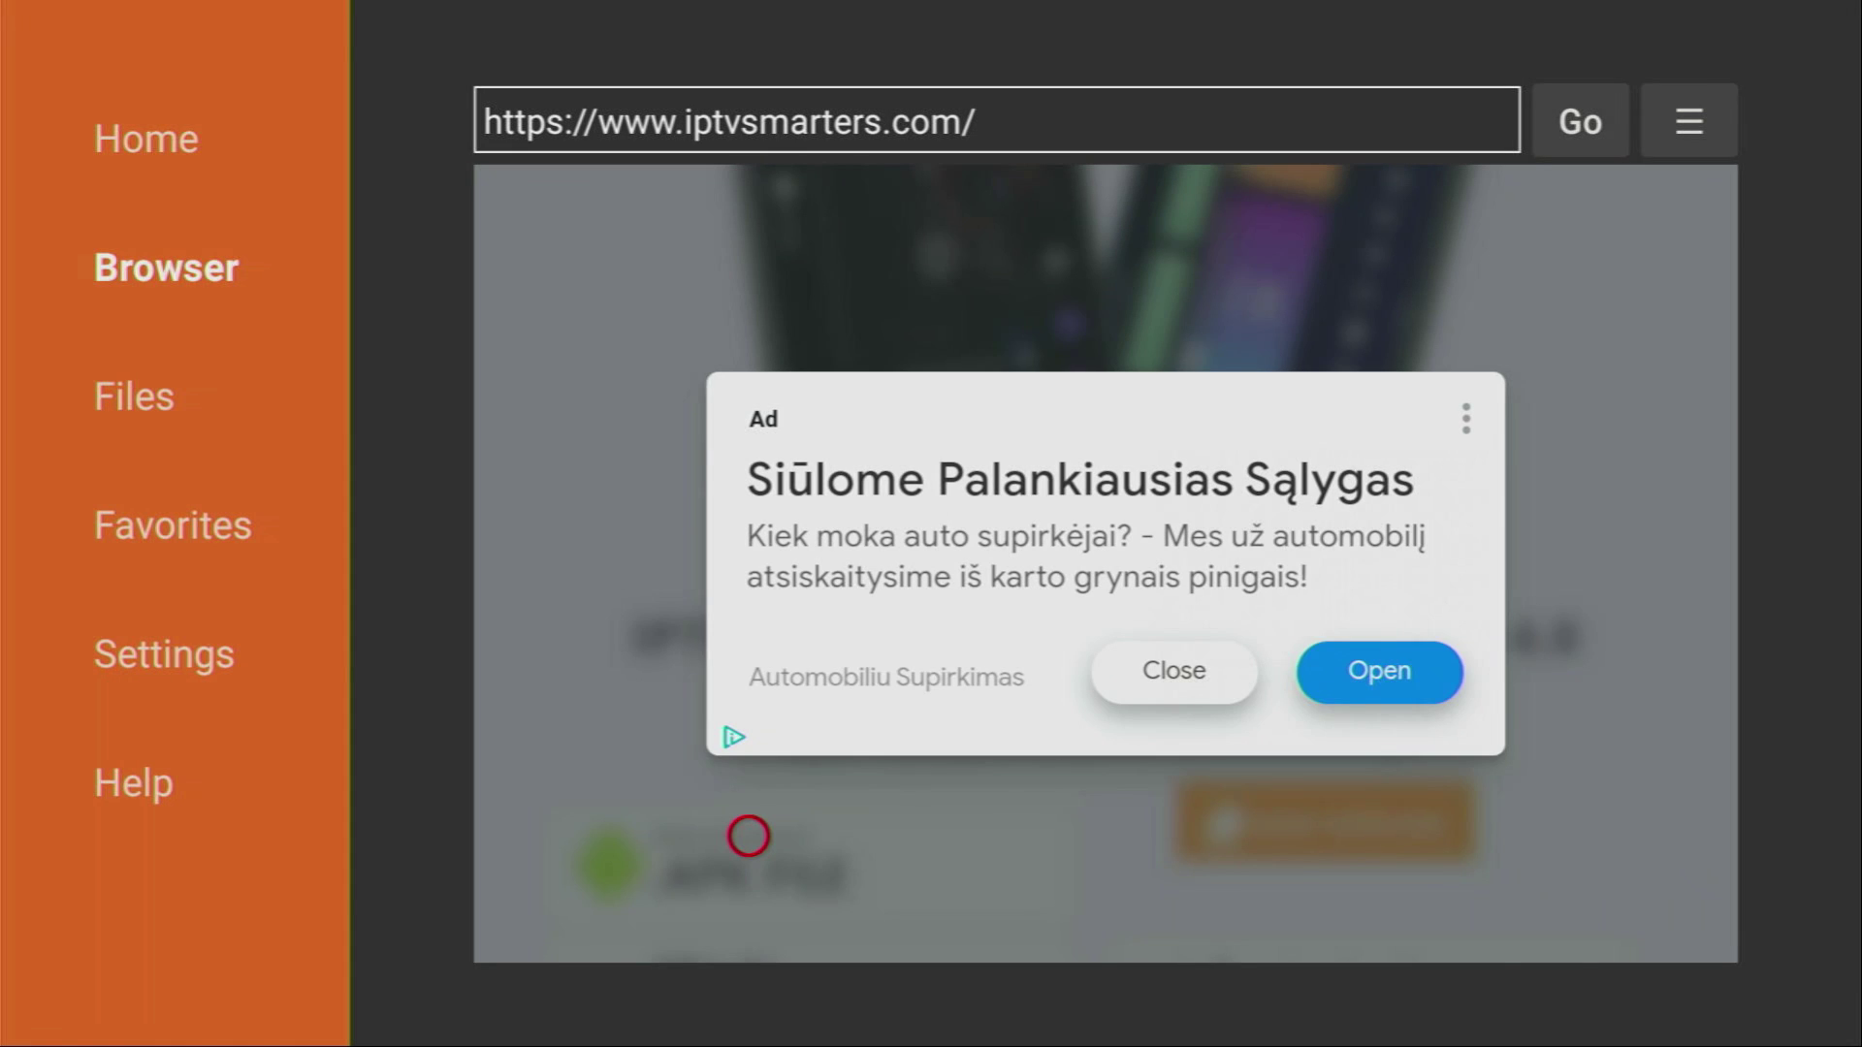
pyautogui.press('Home')
pyautogui.press('Home')
# In Your Apps & Channels, use the IPTV Smarters tile's Menu to choose Move to front.
pyautogui.press('Right')
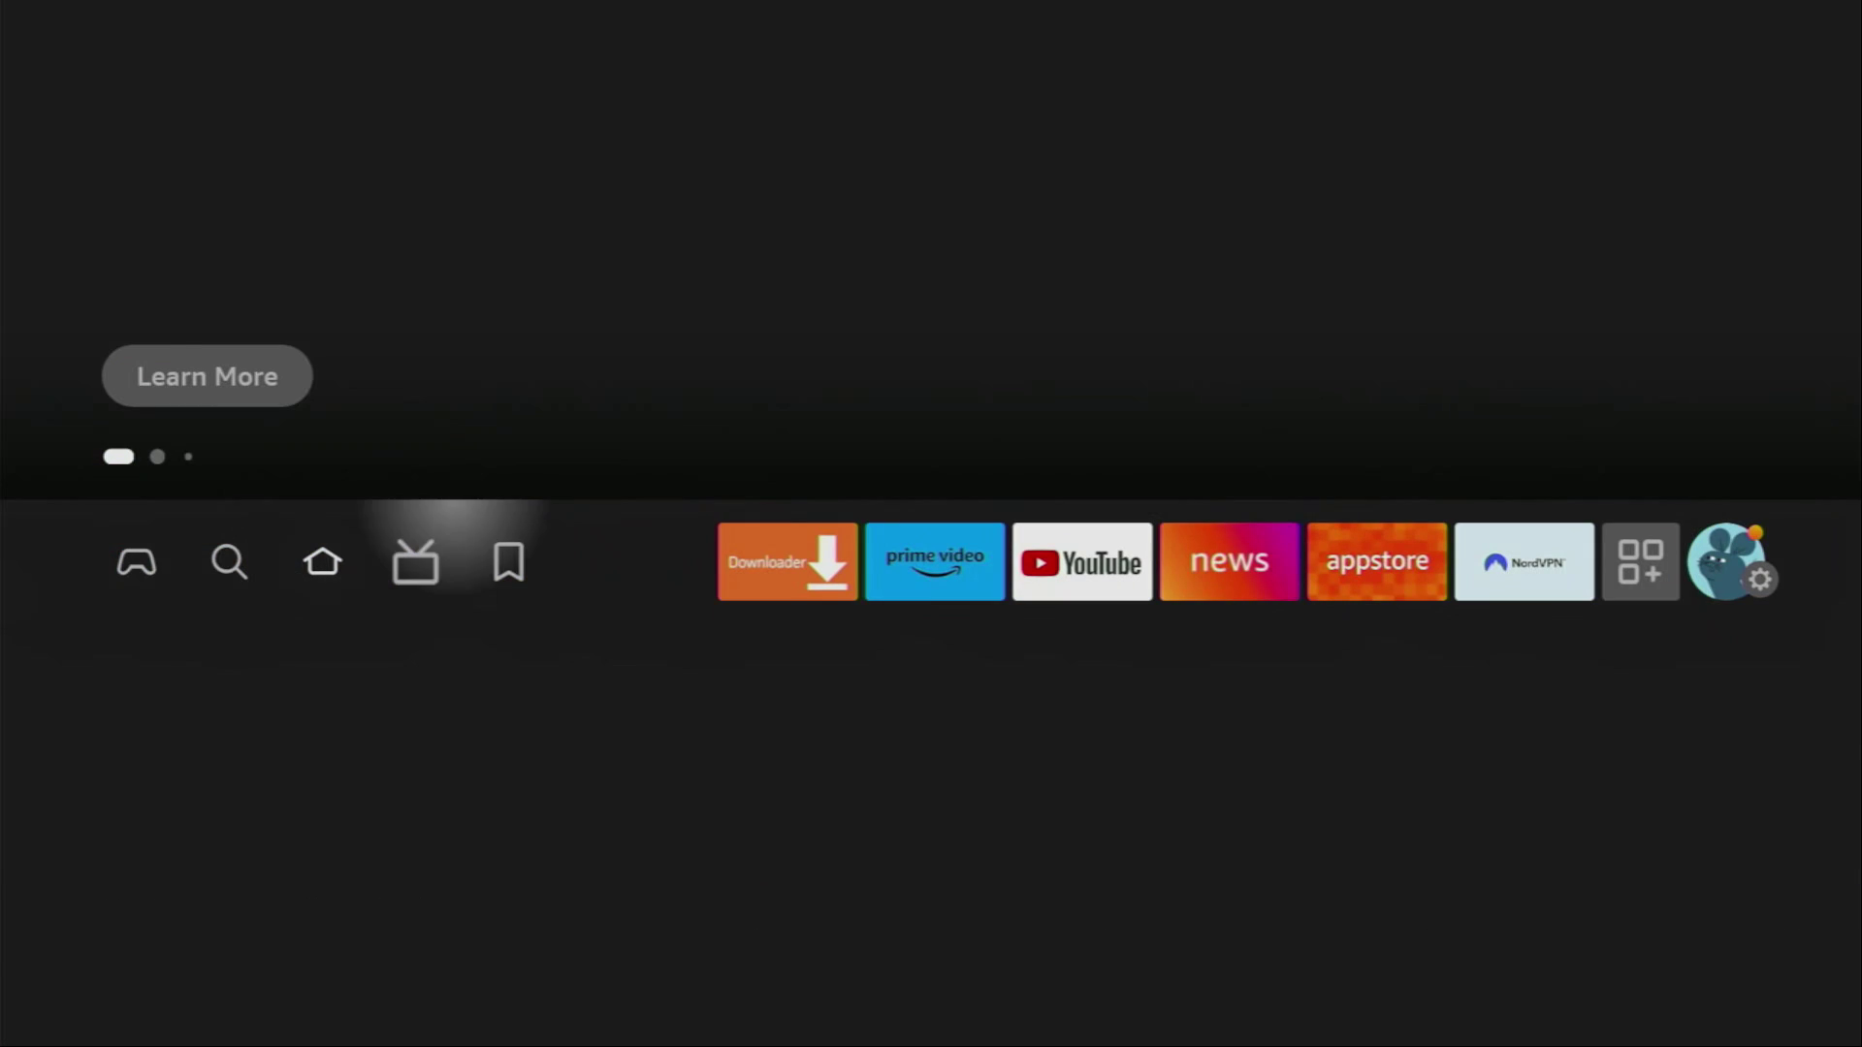
pyautogui.press('Right')
pyautogui.press('Right')
pyautogui.press('Right')
pyautogui.press('Right')
pyautogui.press('Right')
pyautogui.press('Right')
pyautogui.press('Right')
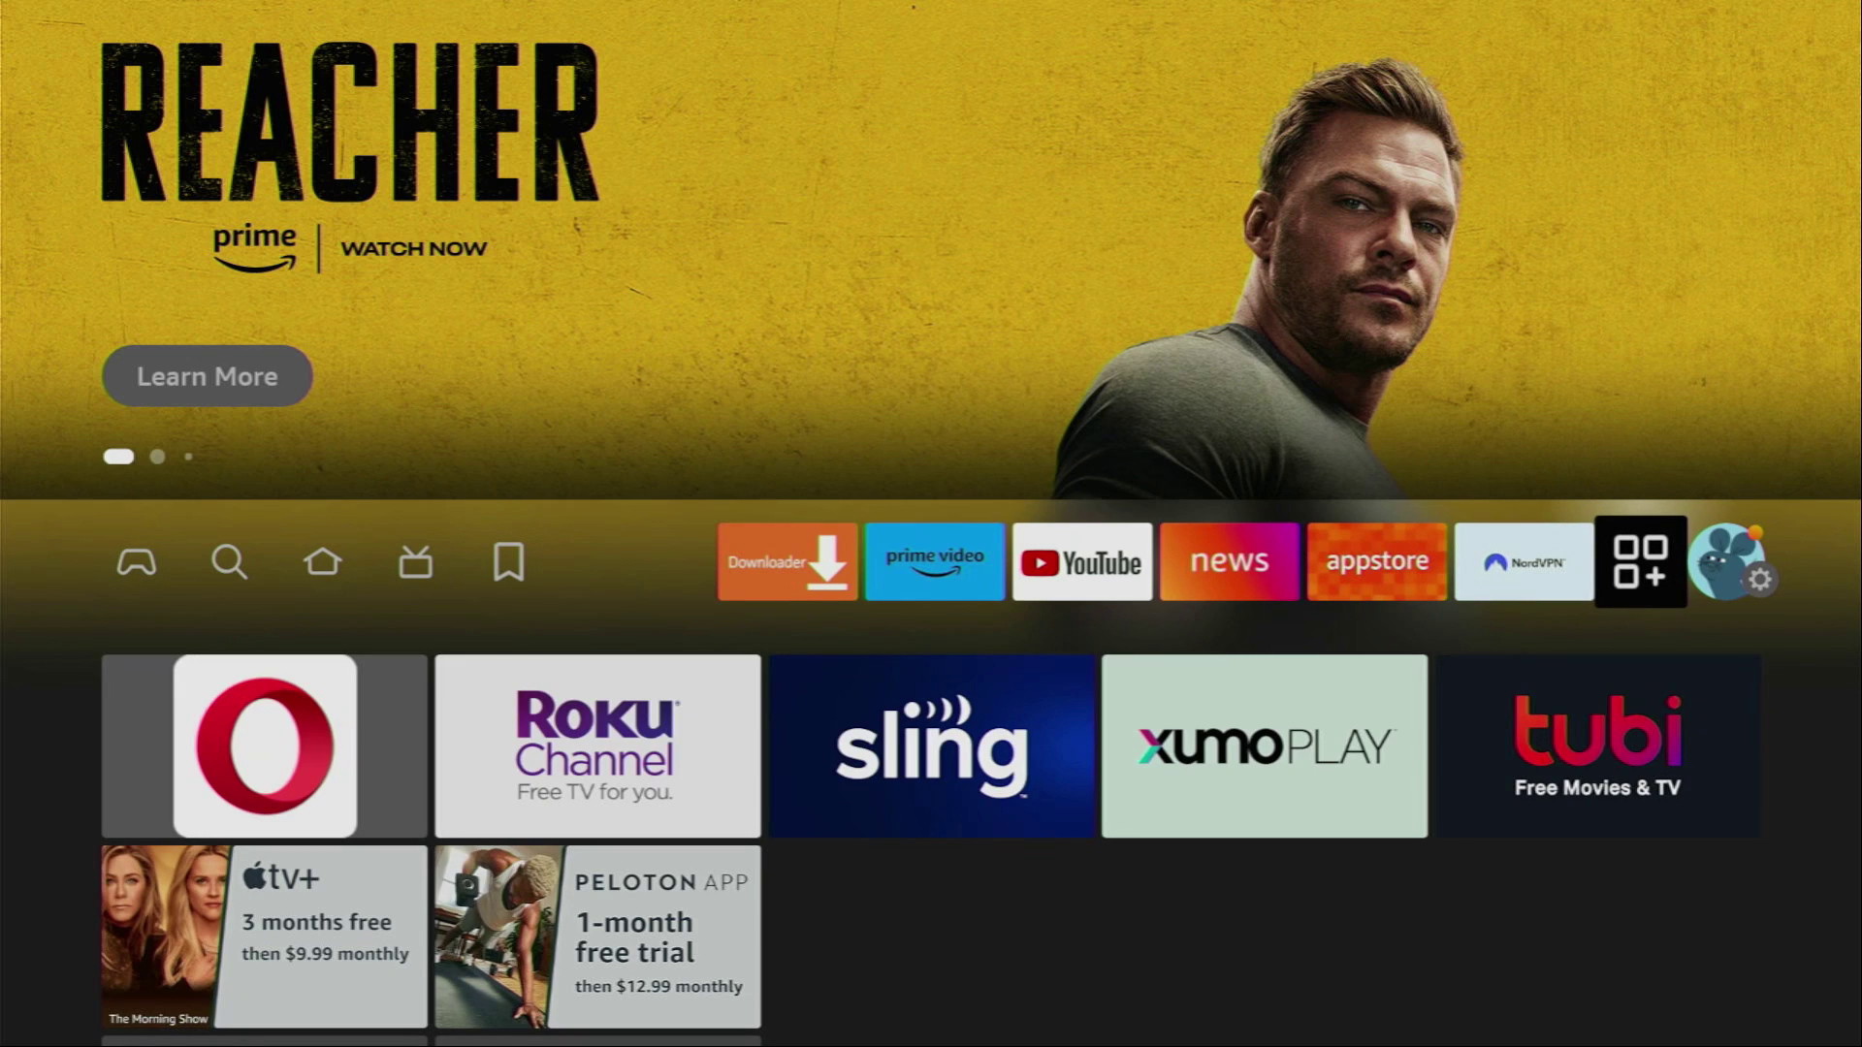
pyautogui.press('Return')
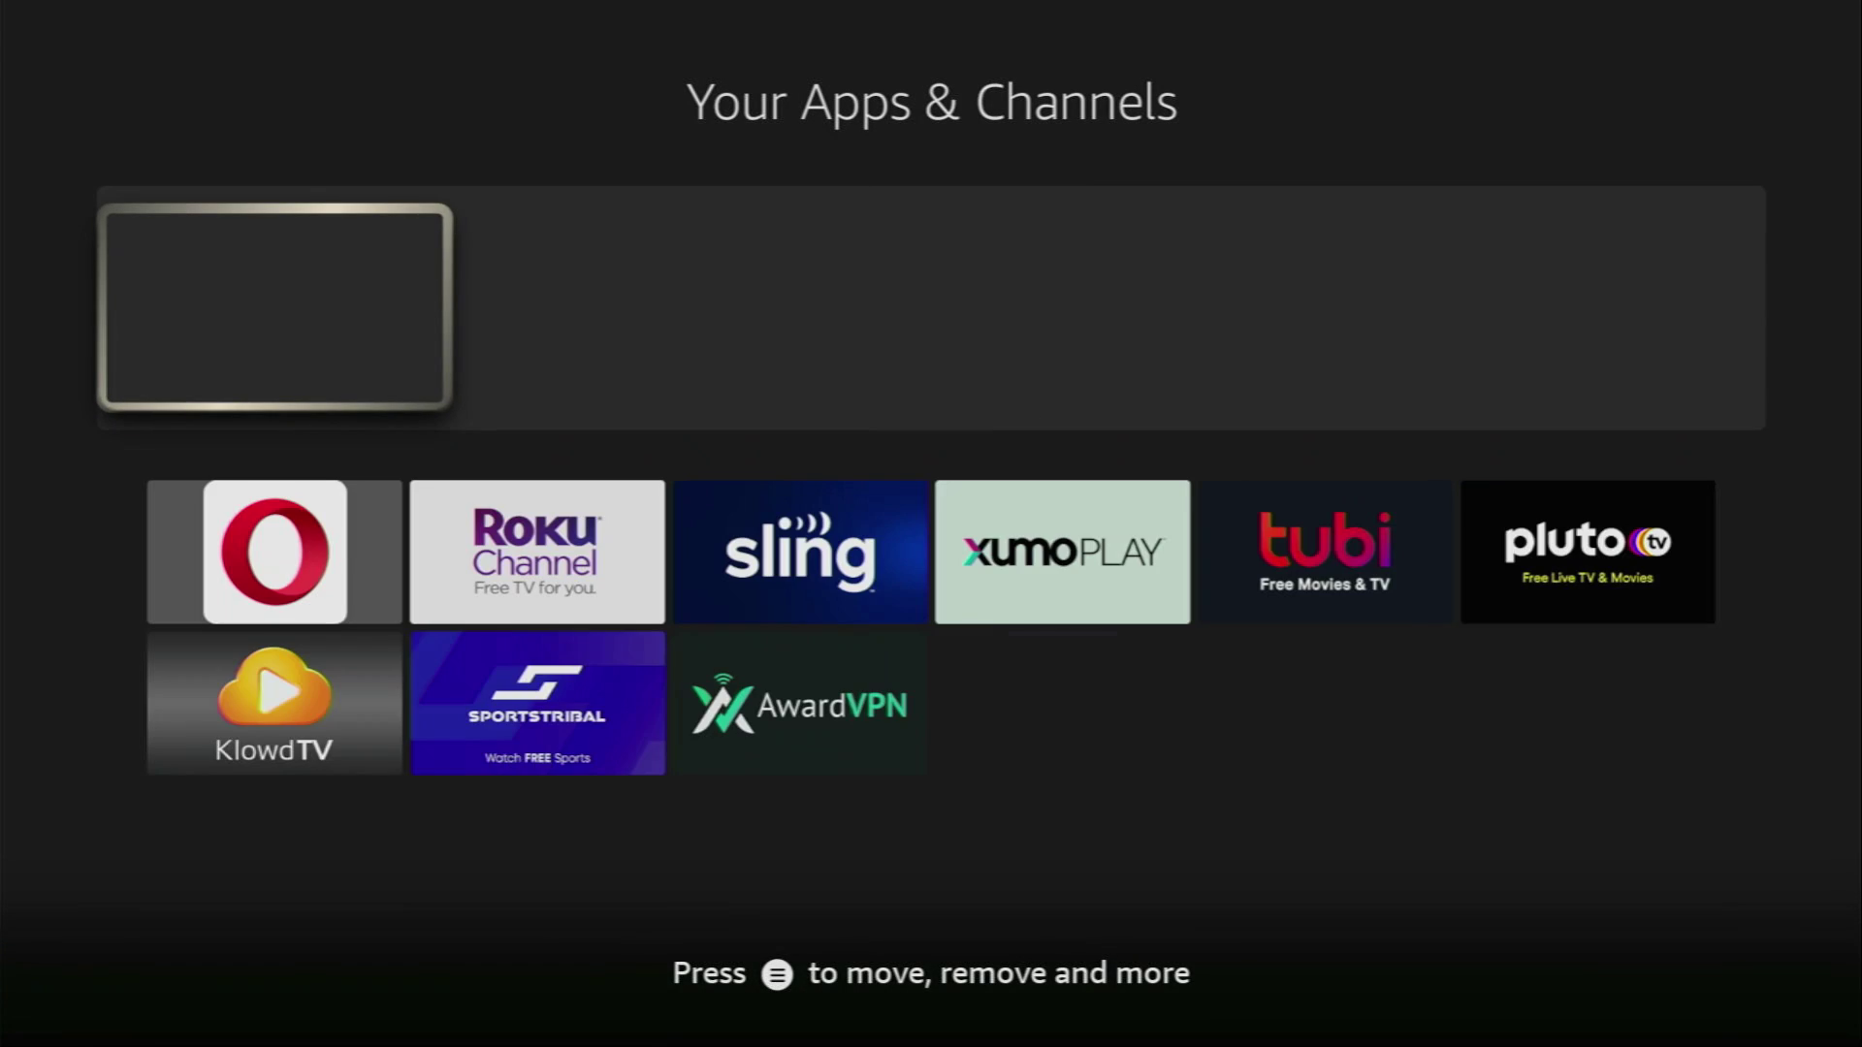
pyautogui.press('Down')
pyautogui.press('Down')
pyautogui.press('Down')
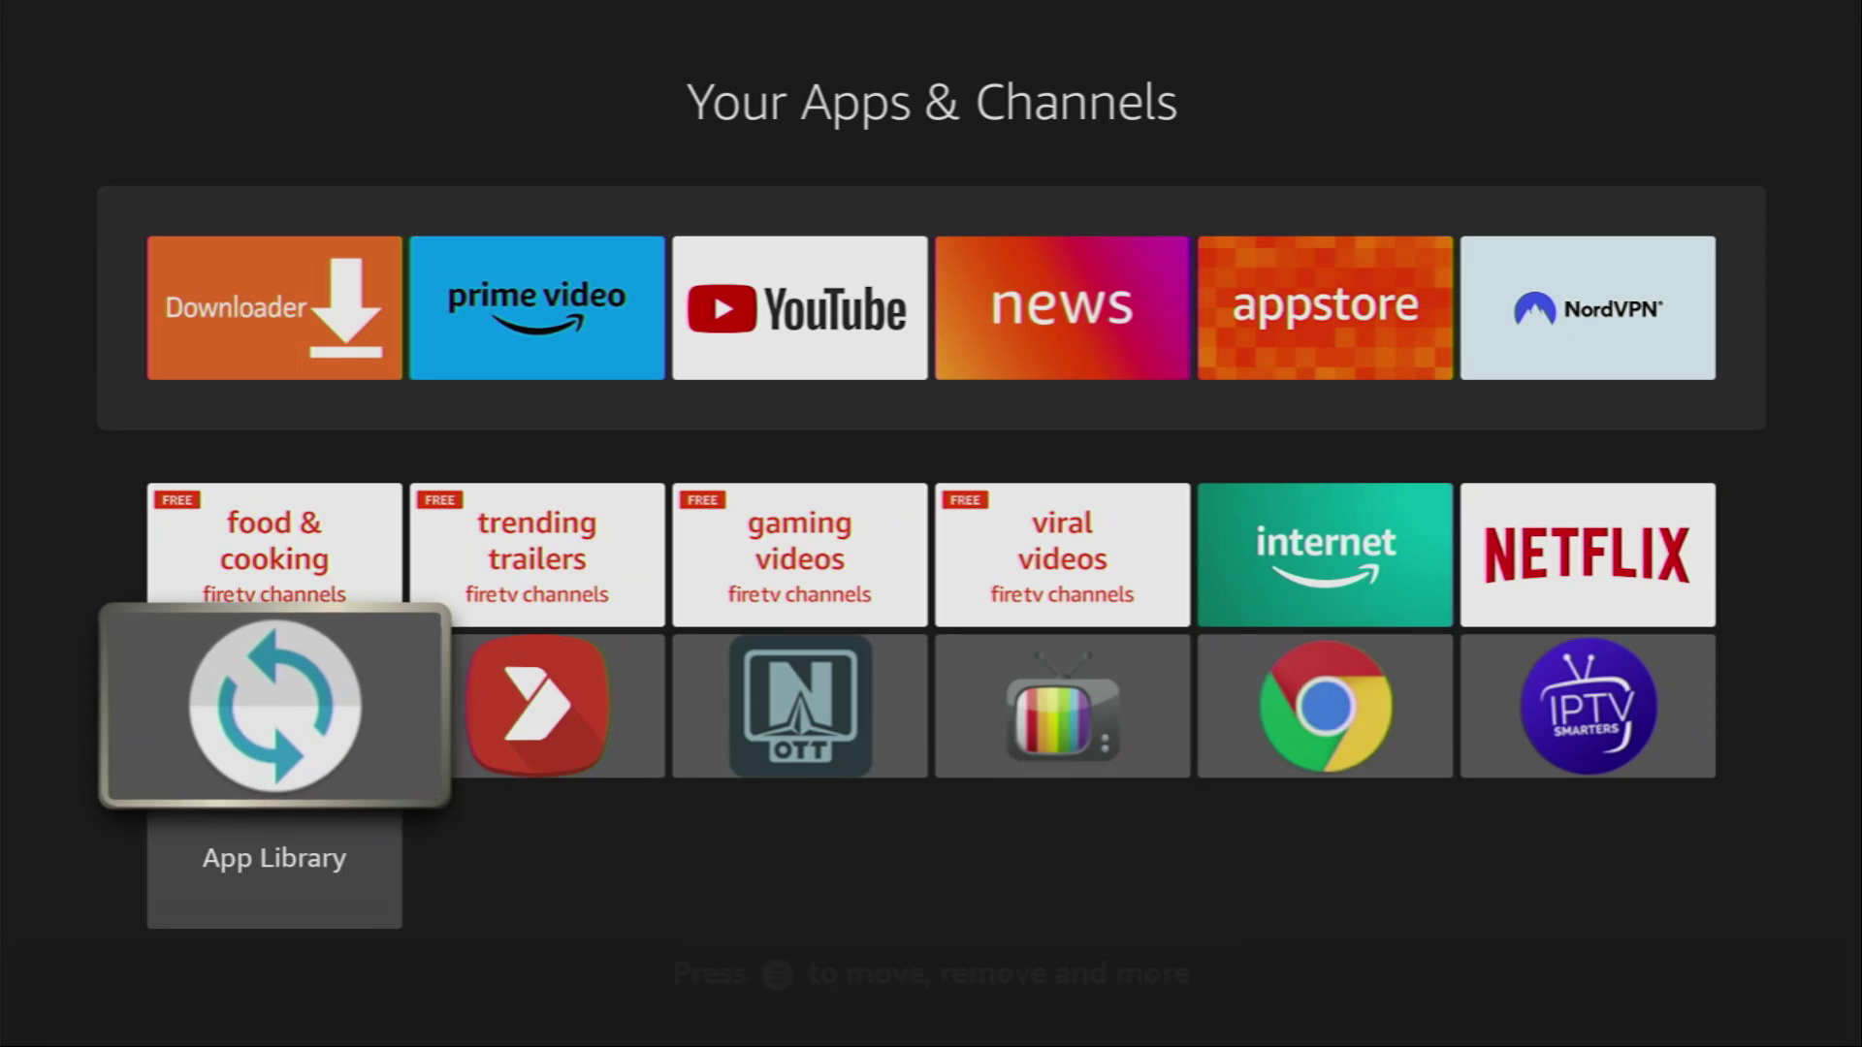
pyautogui.press('Right')
pyautogui.press('Right')
pyautogui.press('Right')
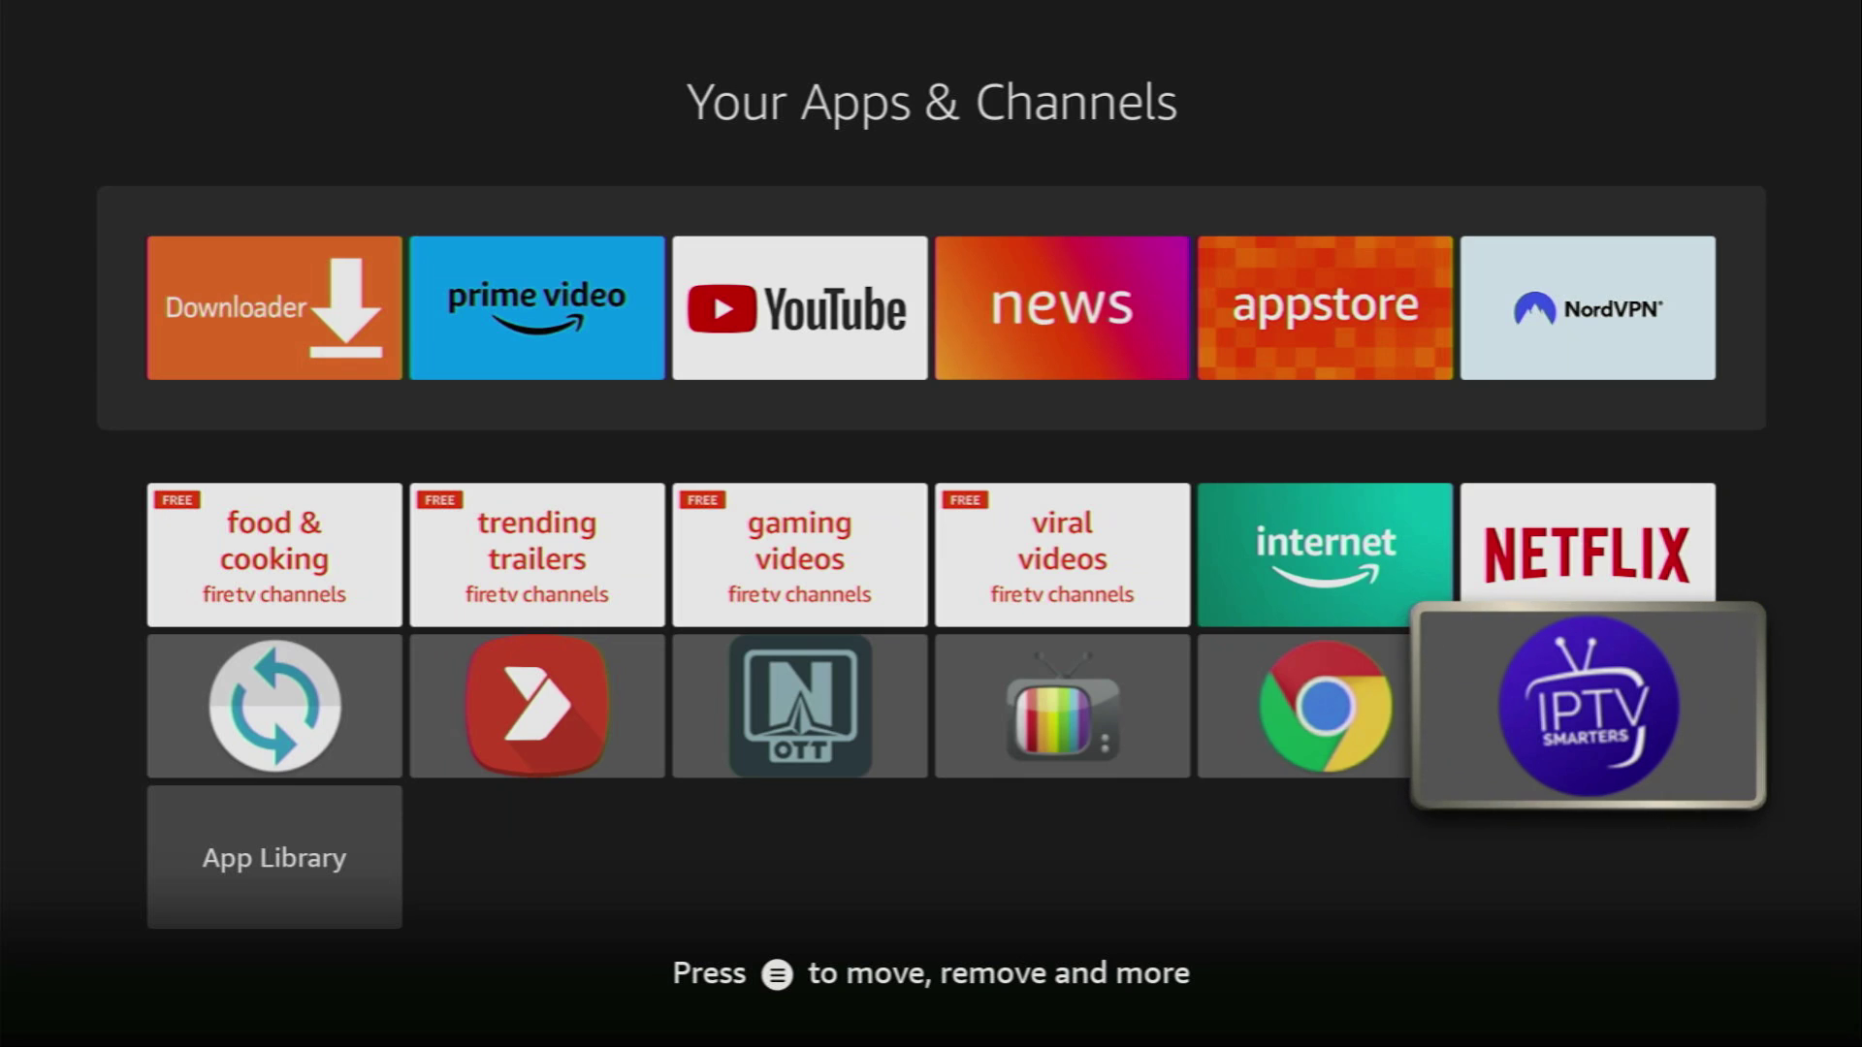
pyautogui.press('Menu')
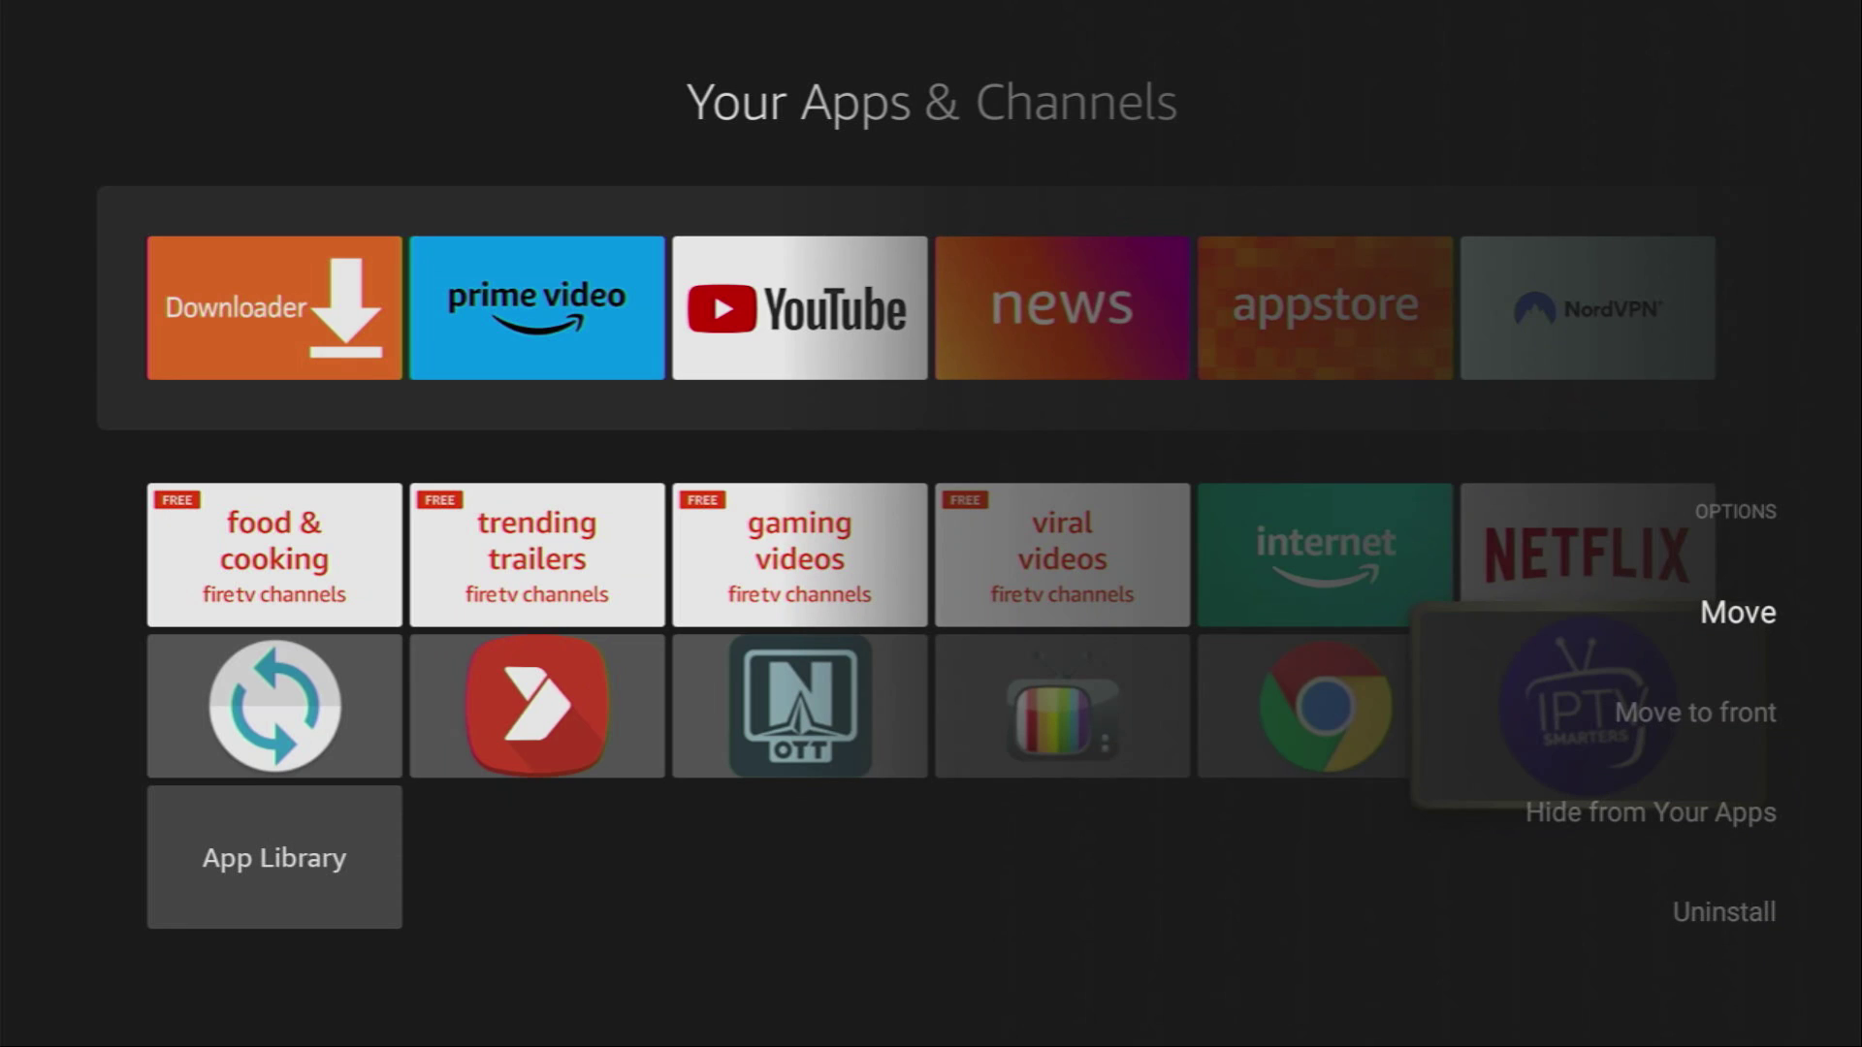
pyautogui.press('Down')
pyautogui.press('Return')
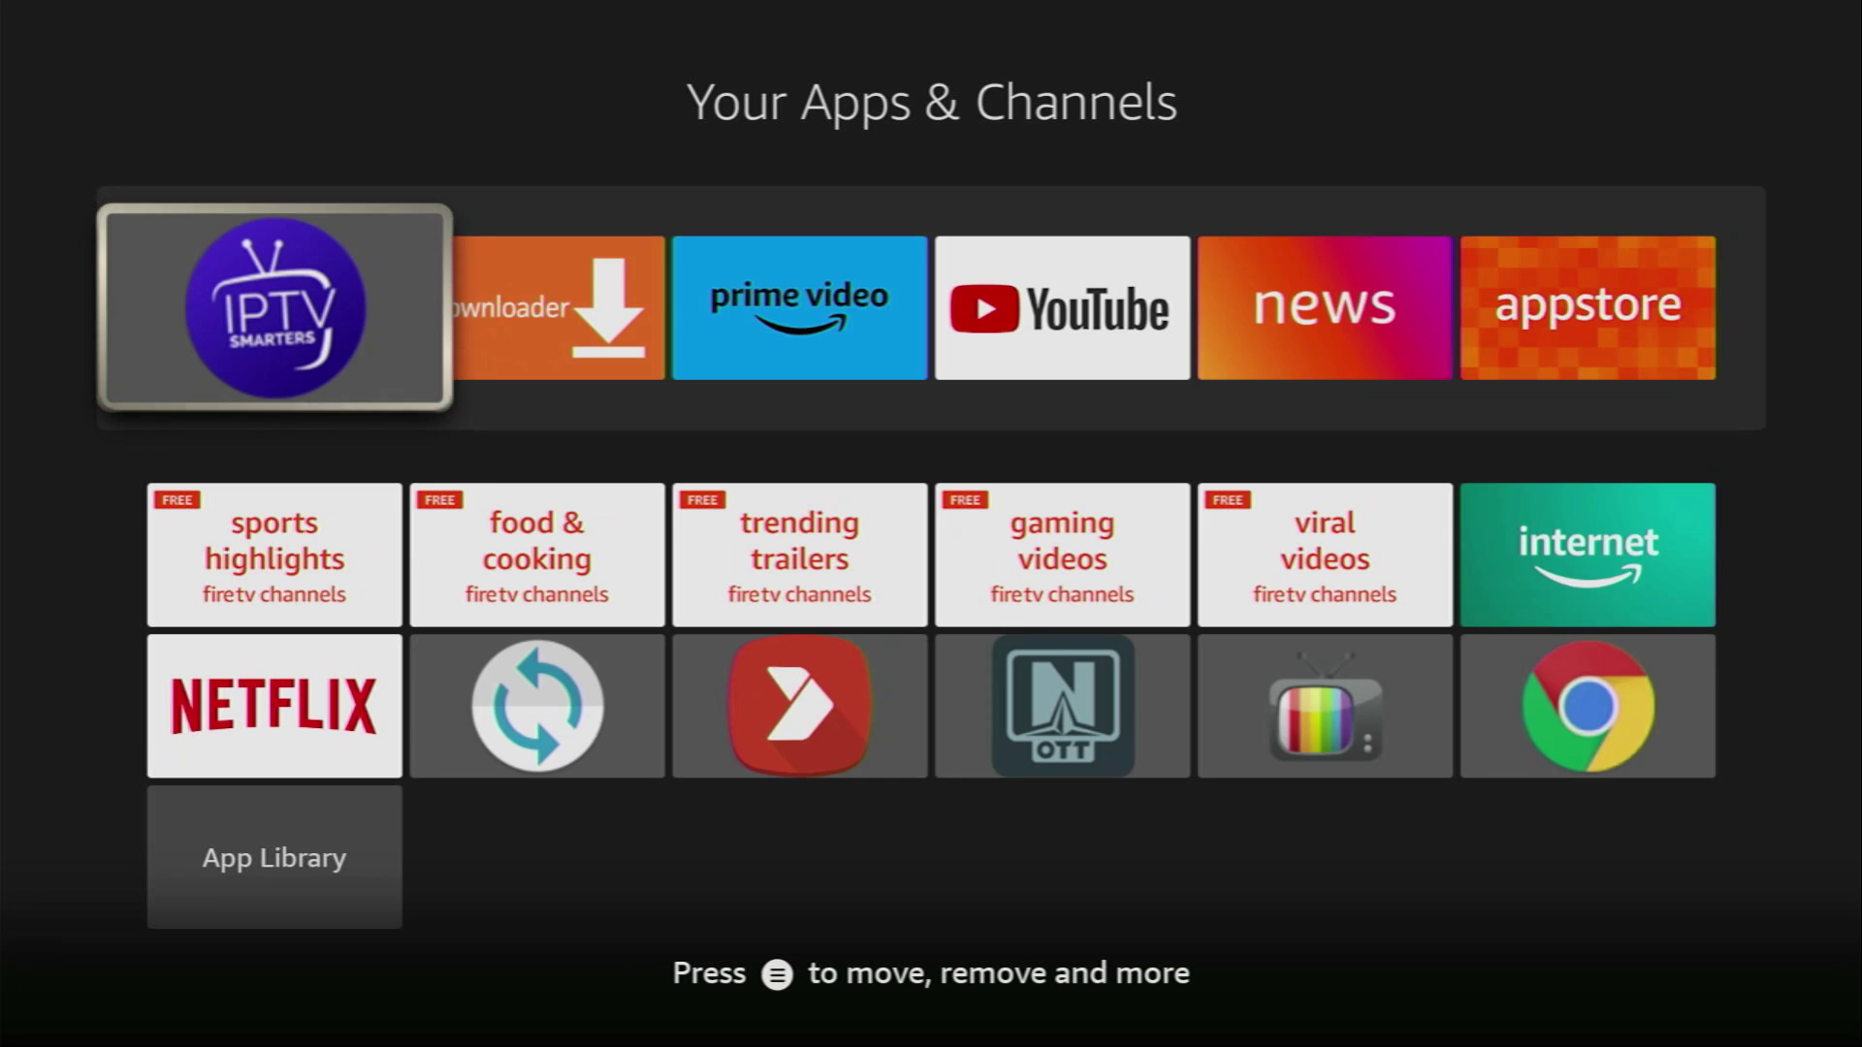
# Launch IPTV Smarters Pro, save TV as the device type, and accept the license agreement.
pyautogui.press('Return')
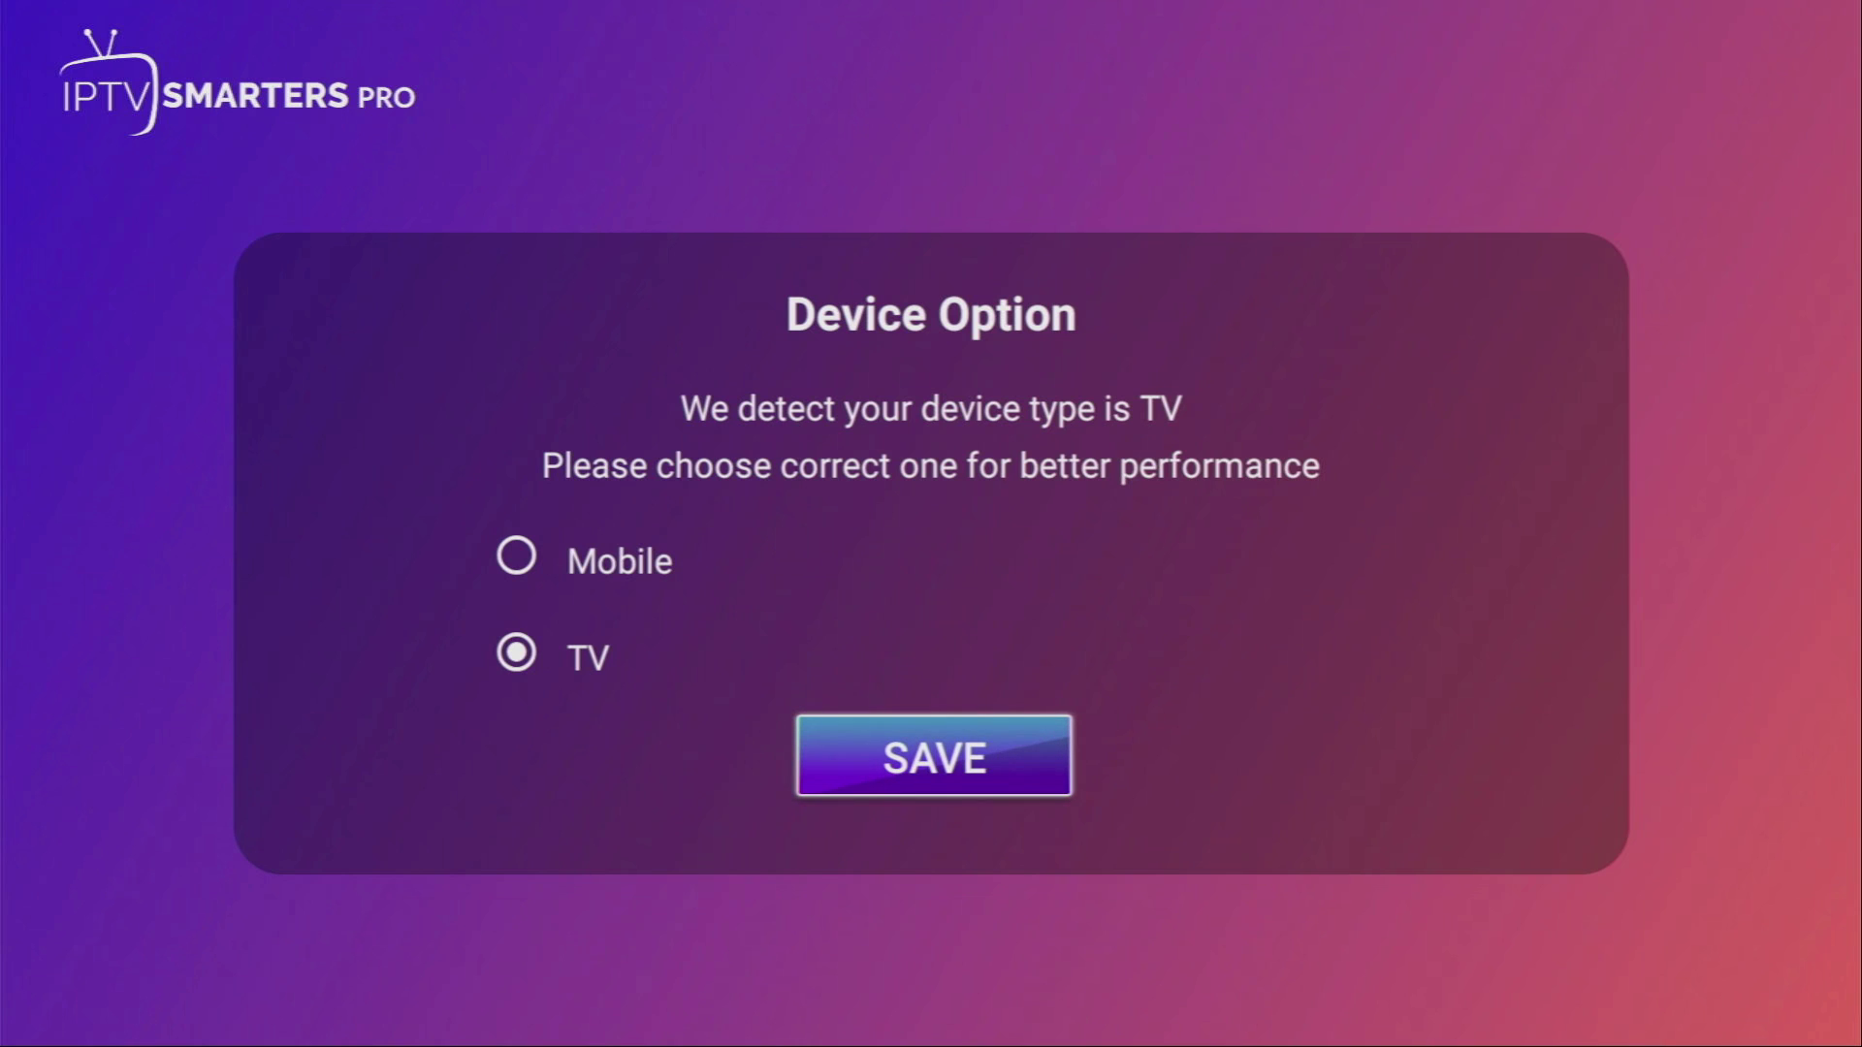
pyautogui.press('Return')
pyautogui.press('Down')
pyautogui.press('Down')
pyautogui.press('Down')
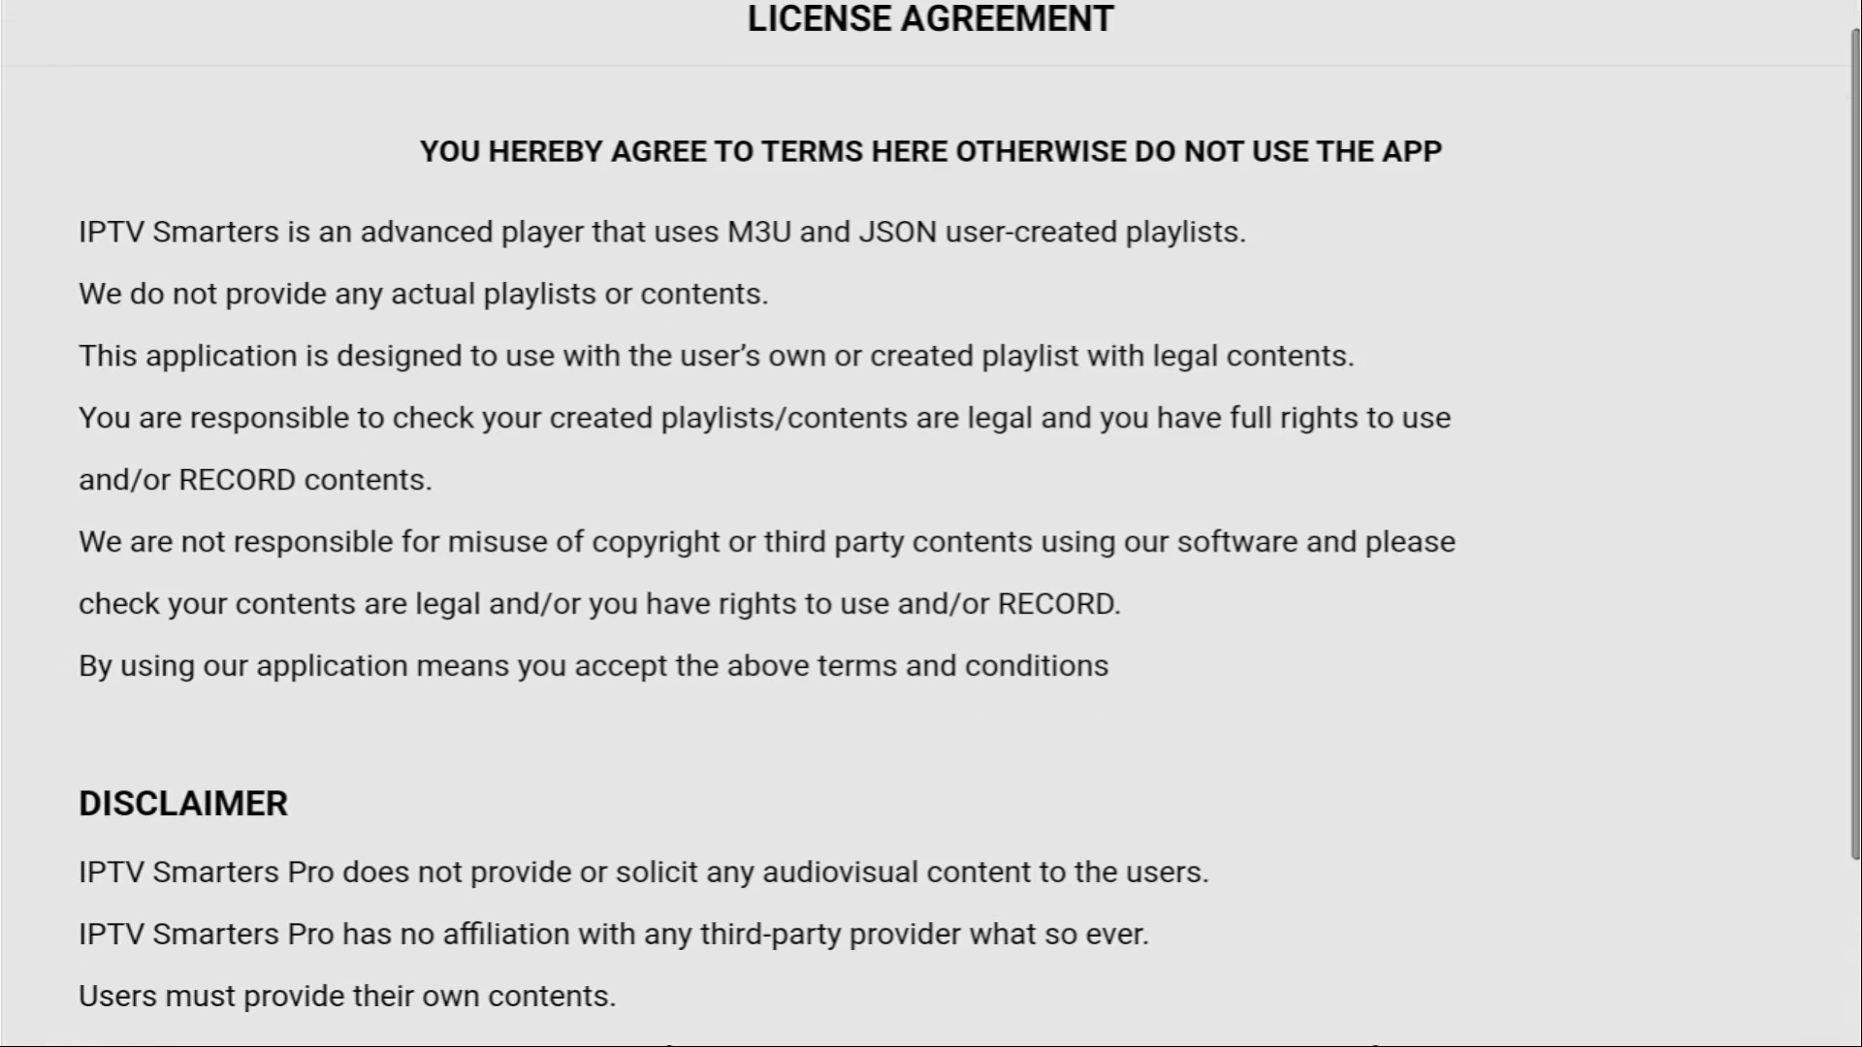
pyautogui.press('Return')
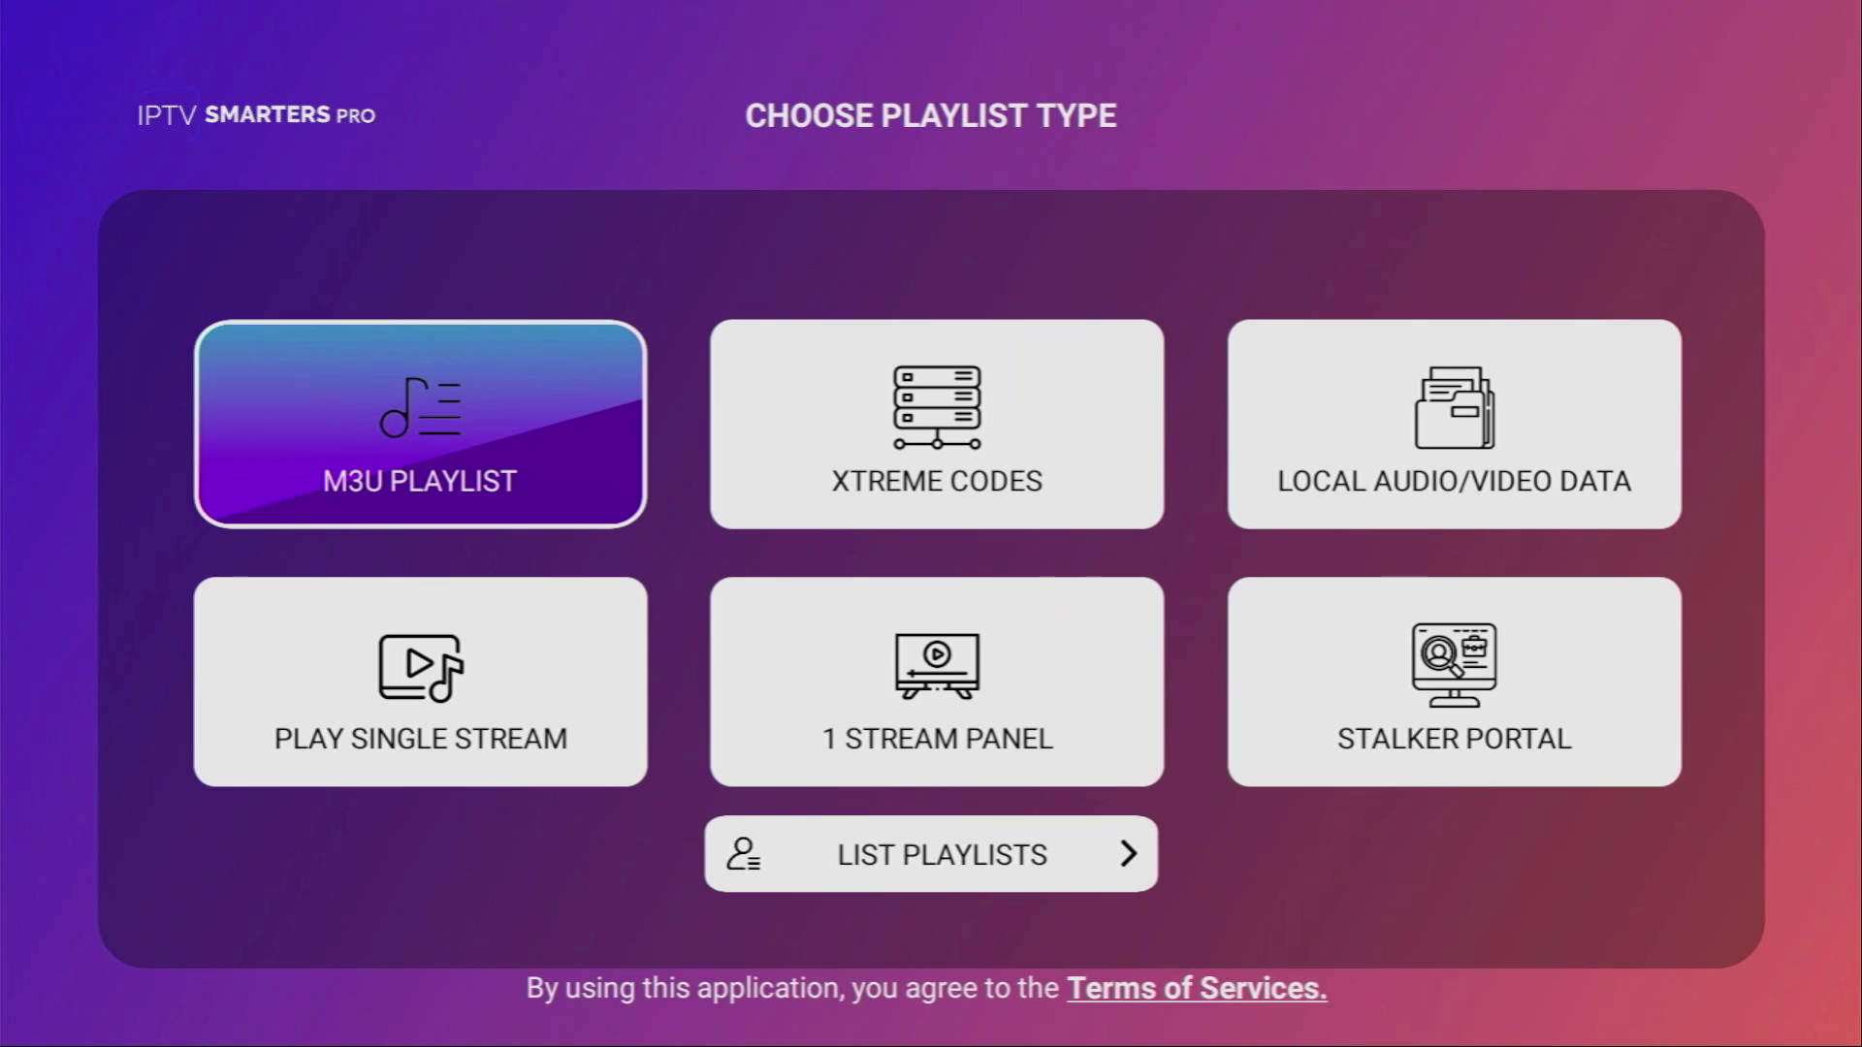
pyautogui.press('Return')
pyautogui.press('Return')
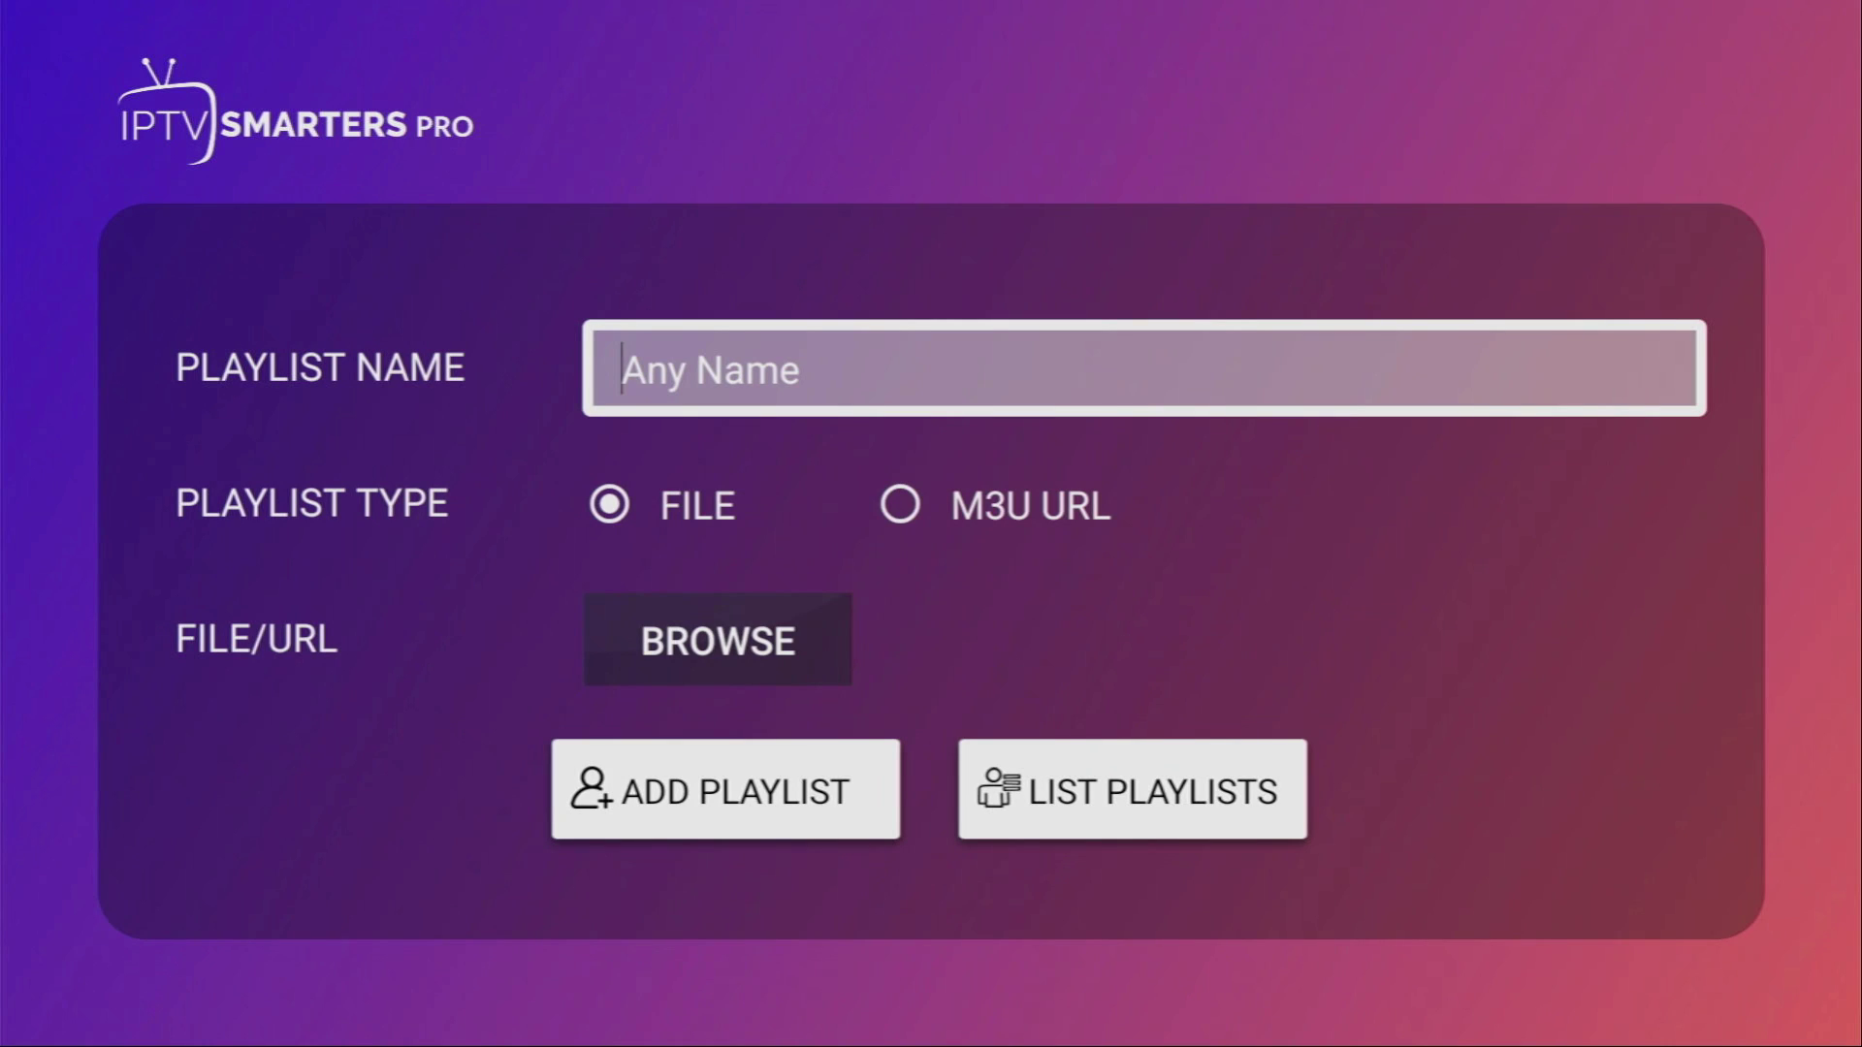
pyautogui.press('Down')
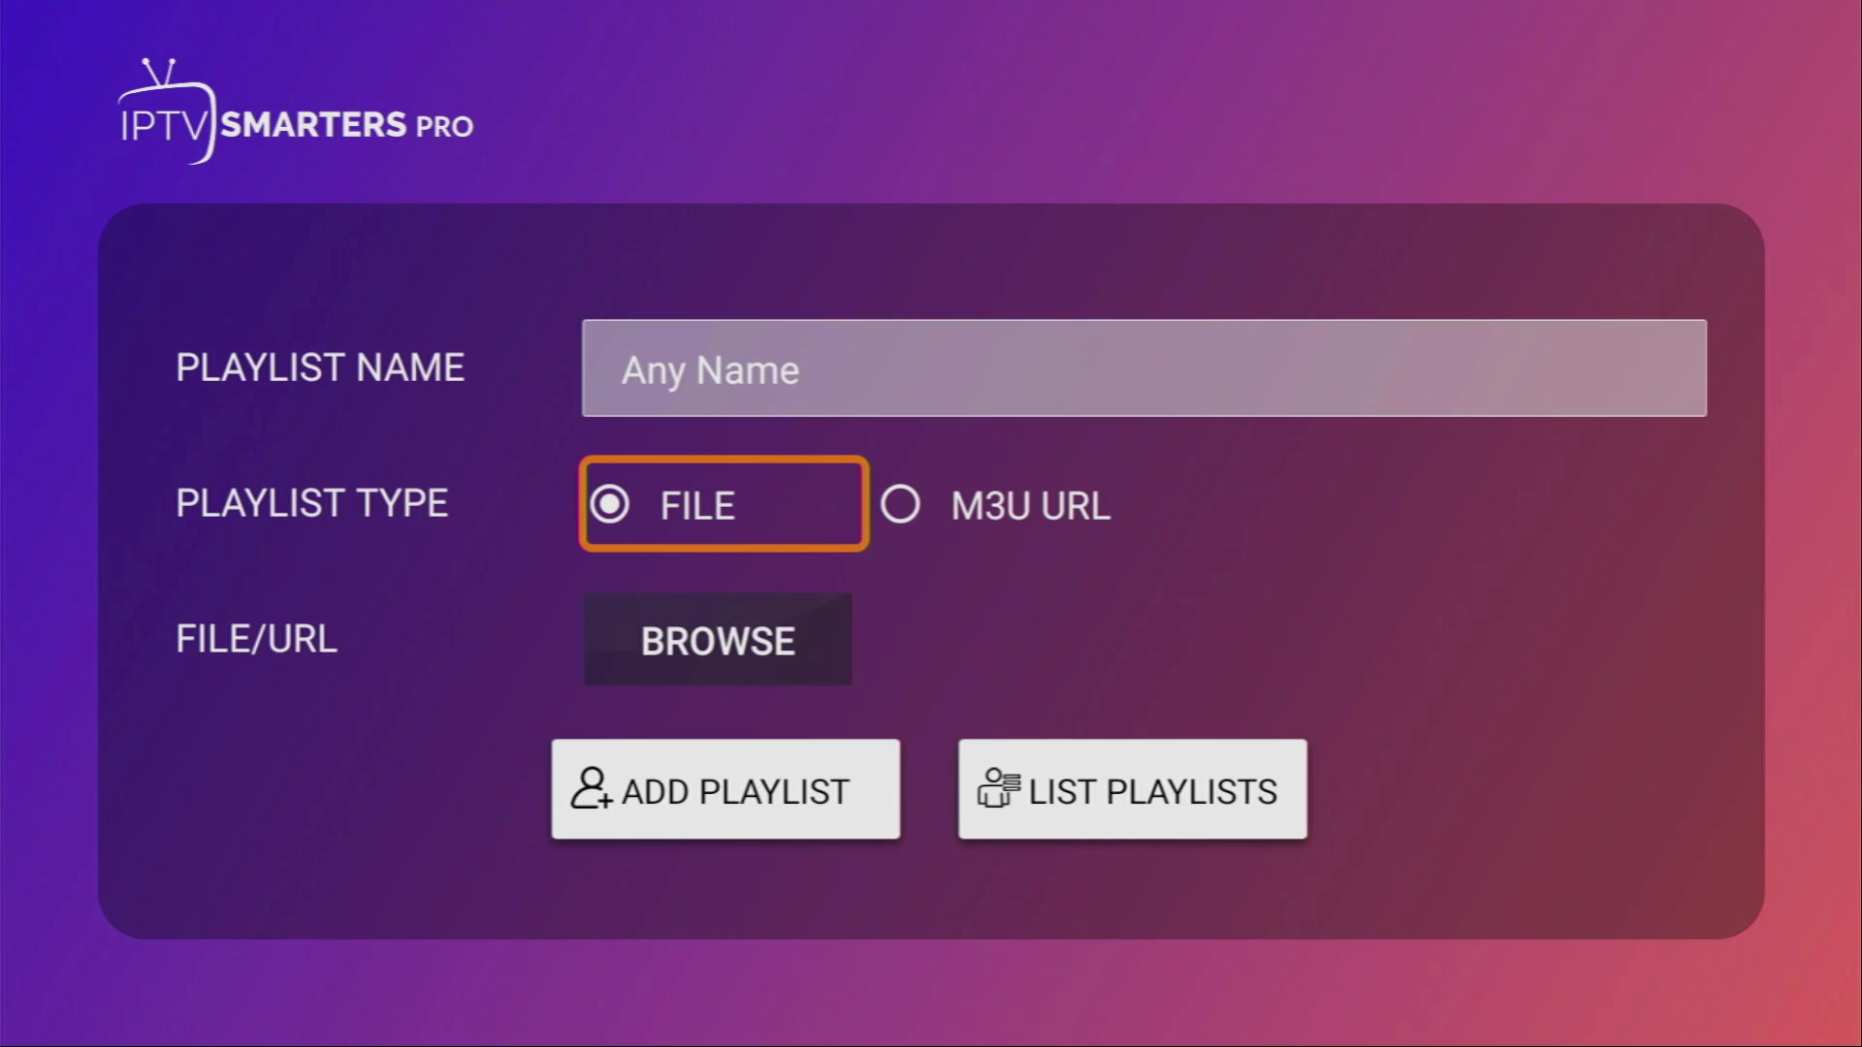
pyautogui.press('Right')
pyautogui.press('Return')
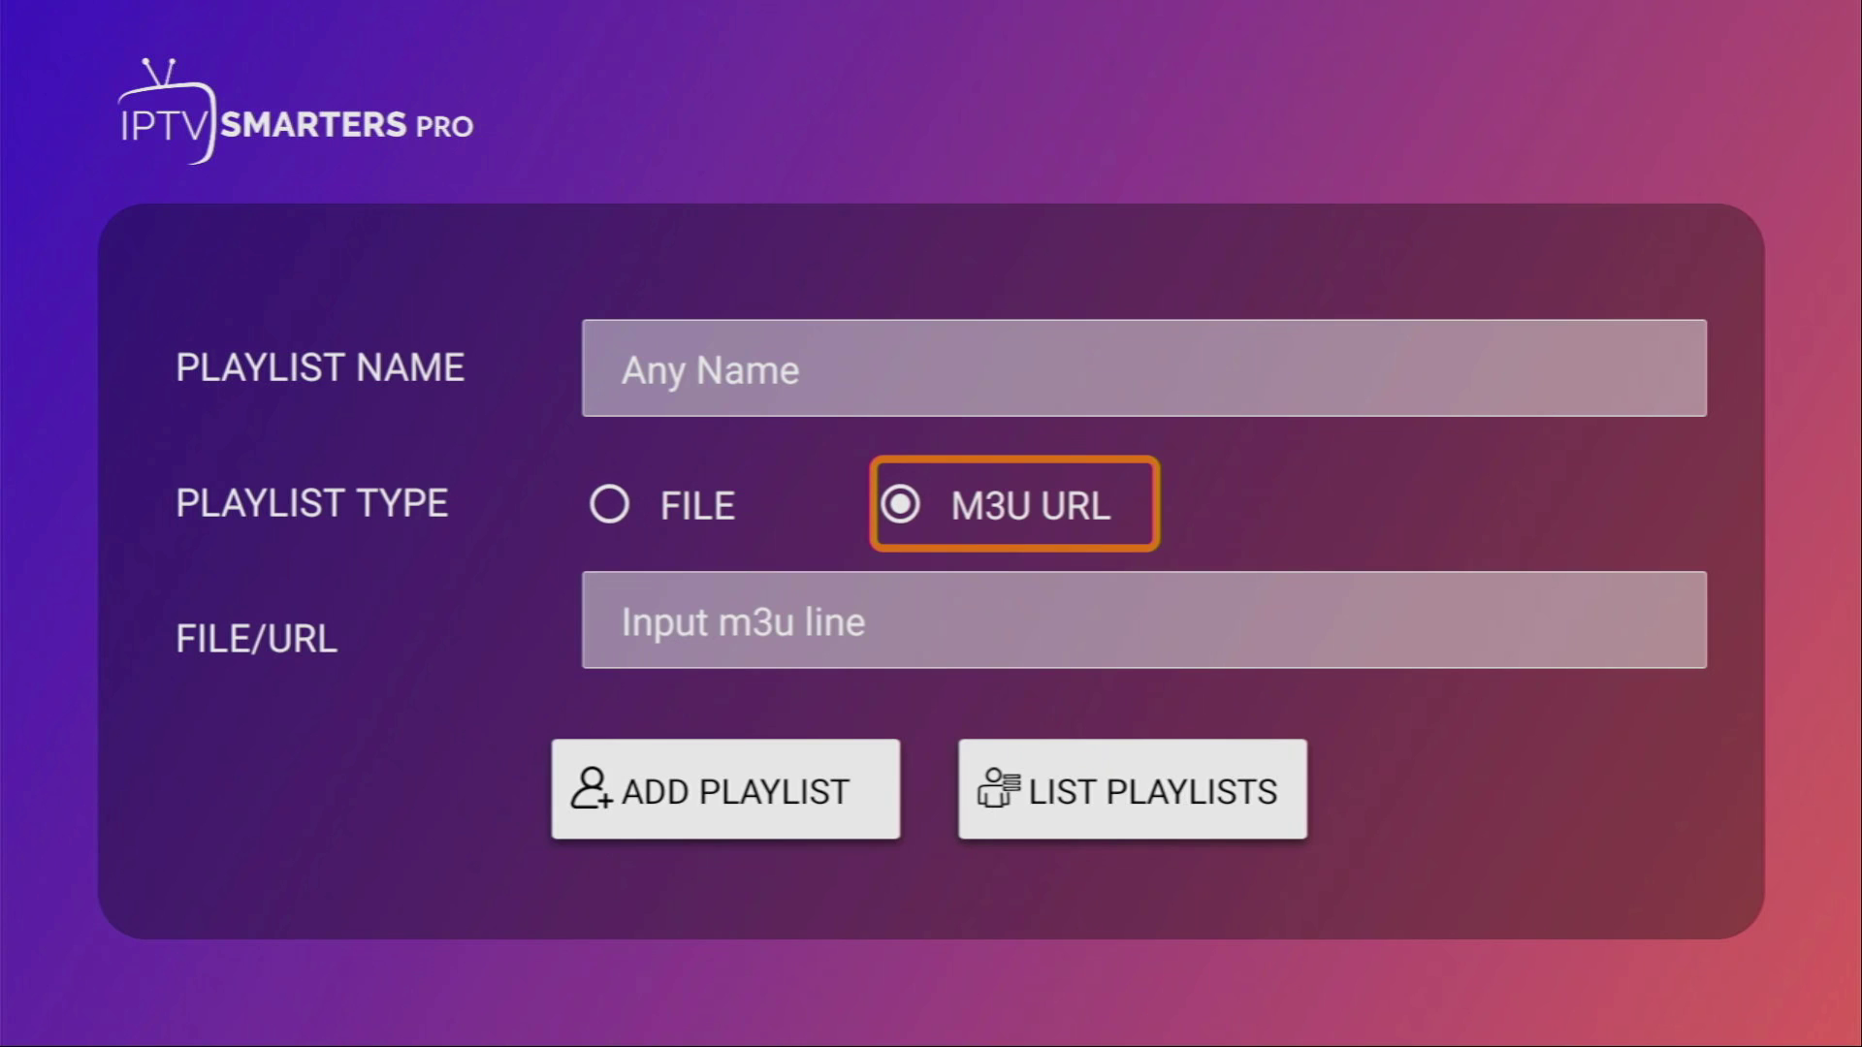
pyautogui.press('Down')
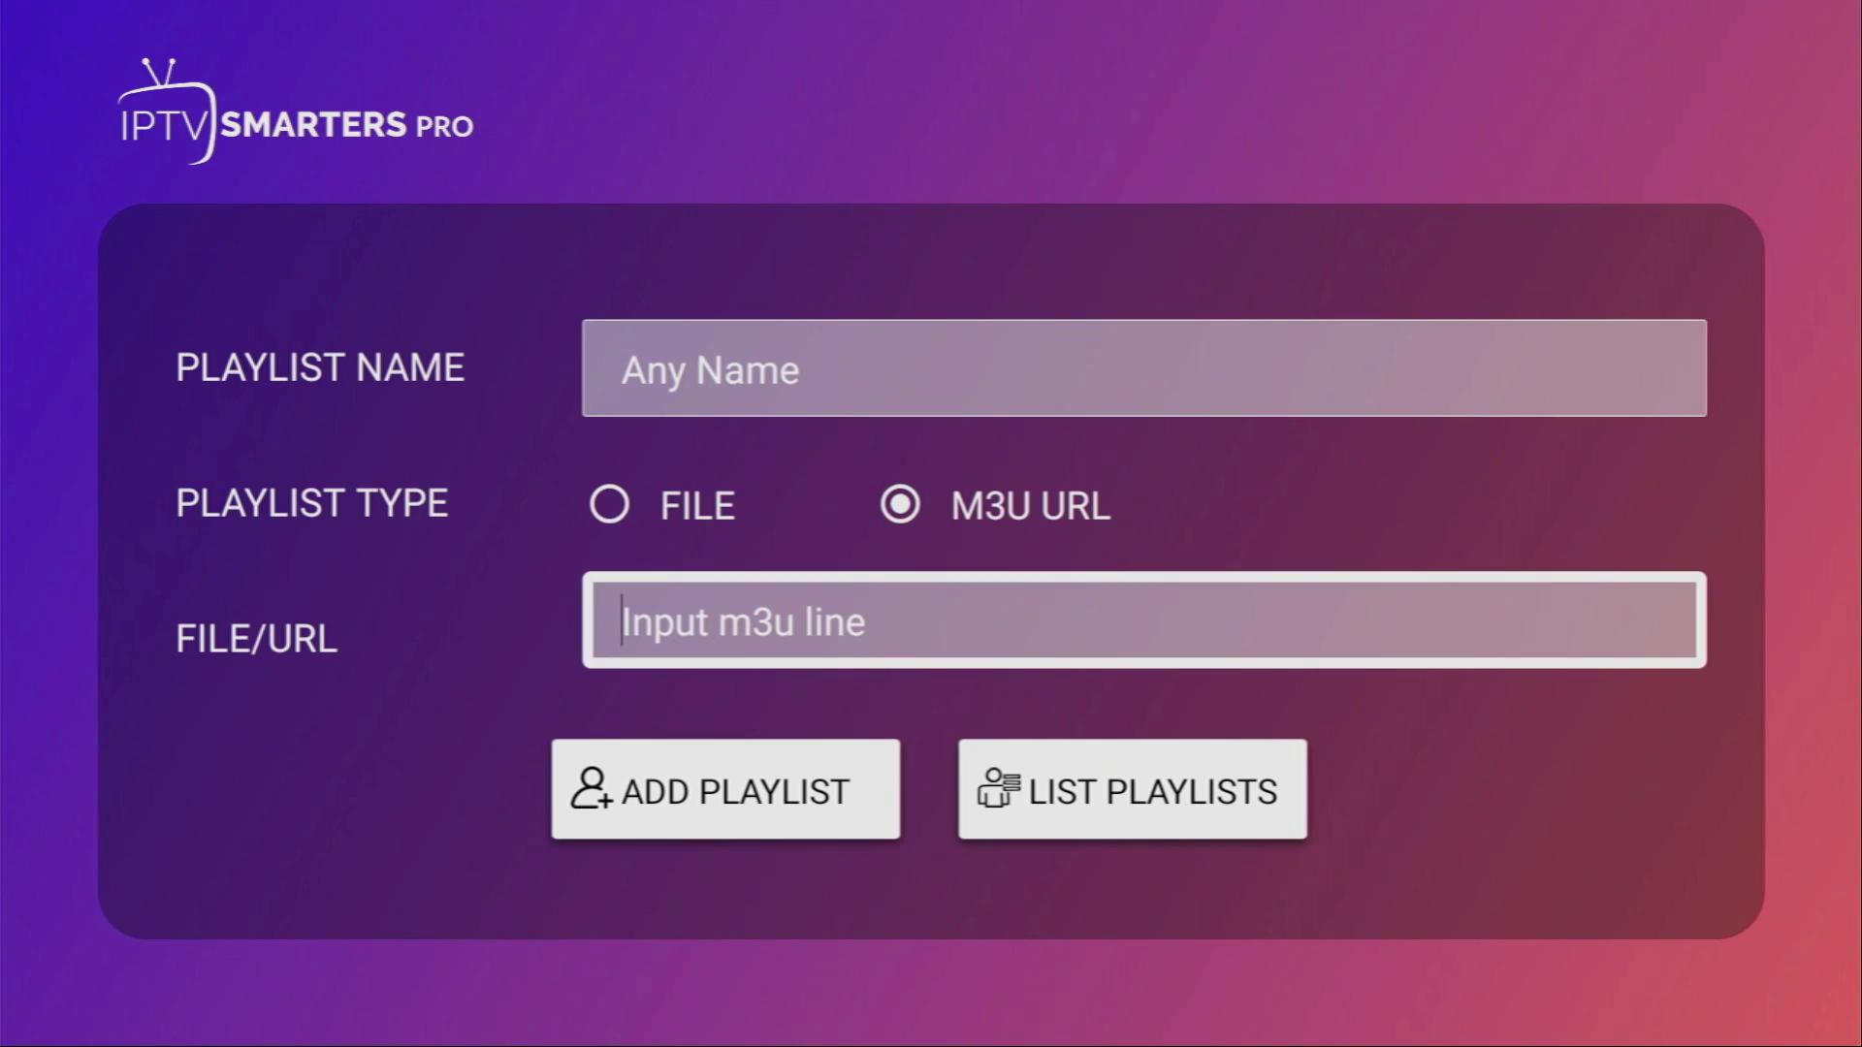
pyautogui.press('Down')
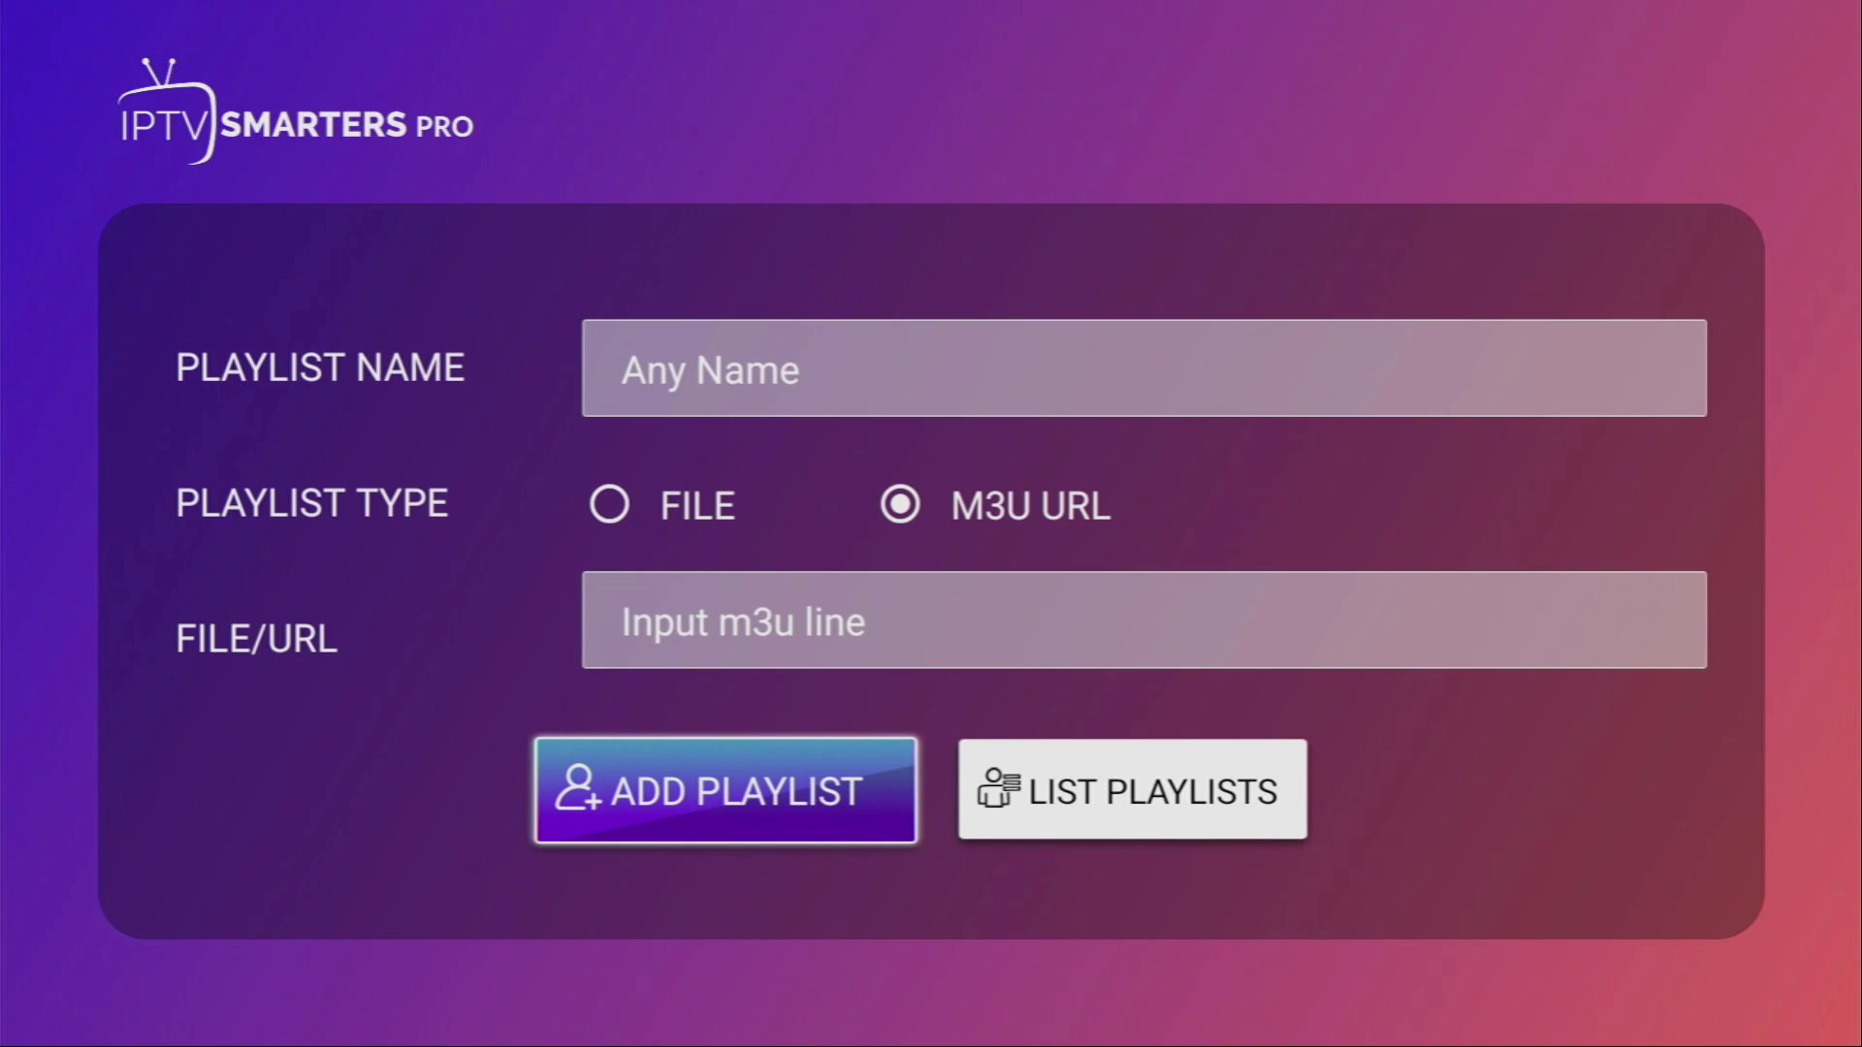
pyautogui.press('Escape')
pyautogui.press('Right')
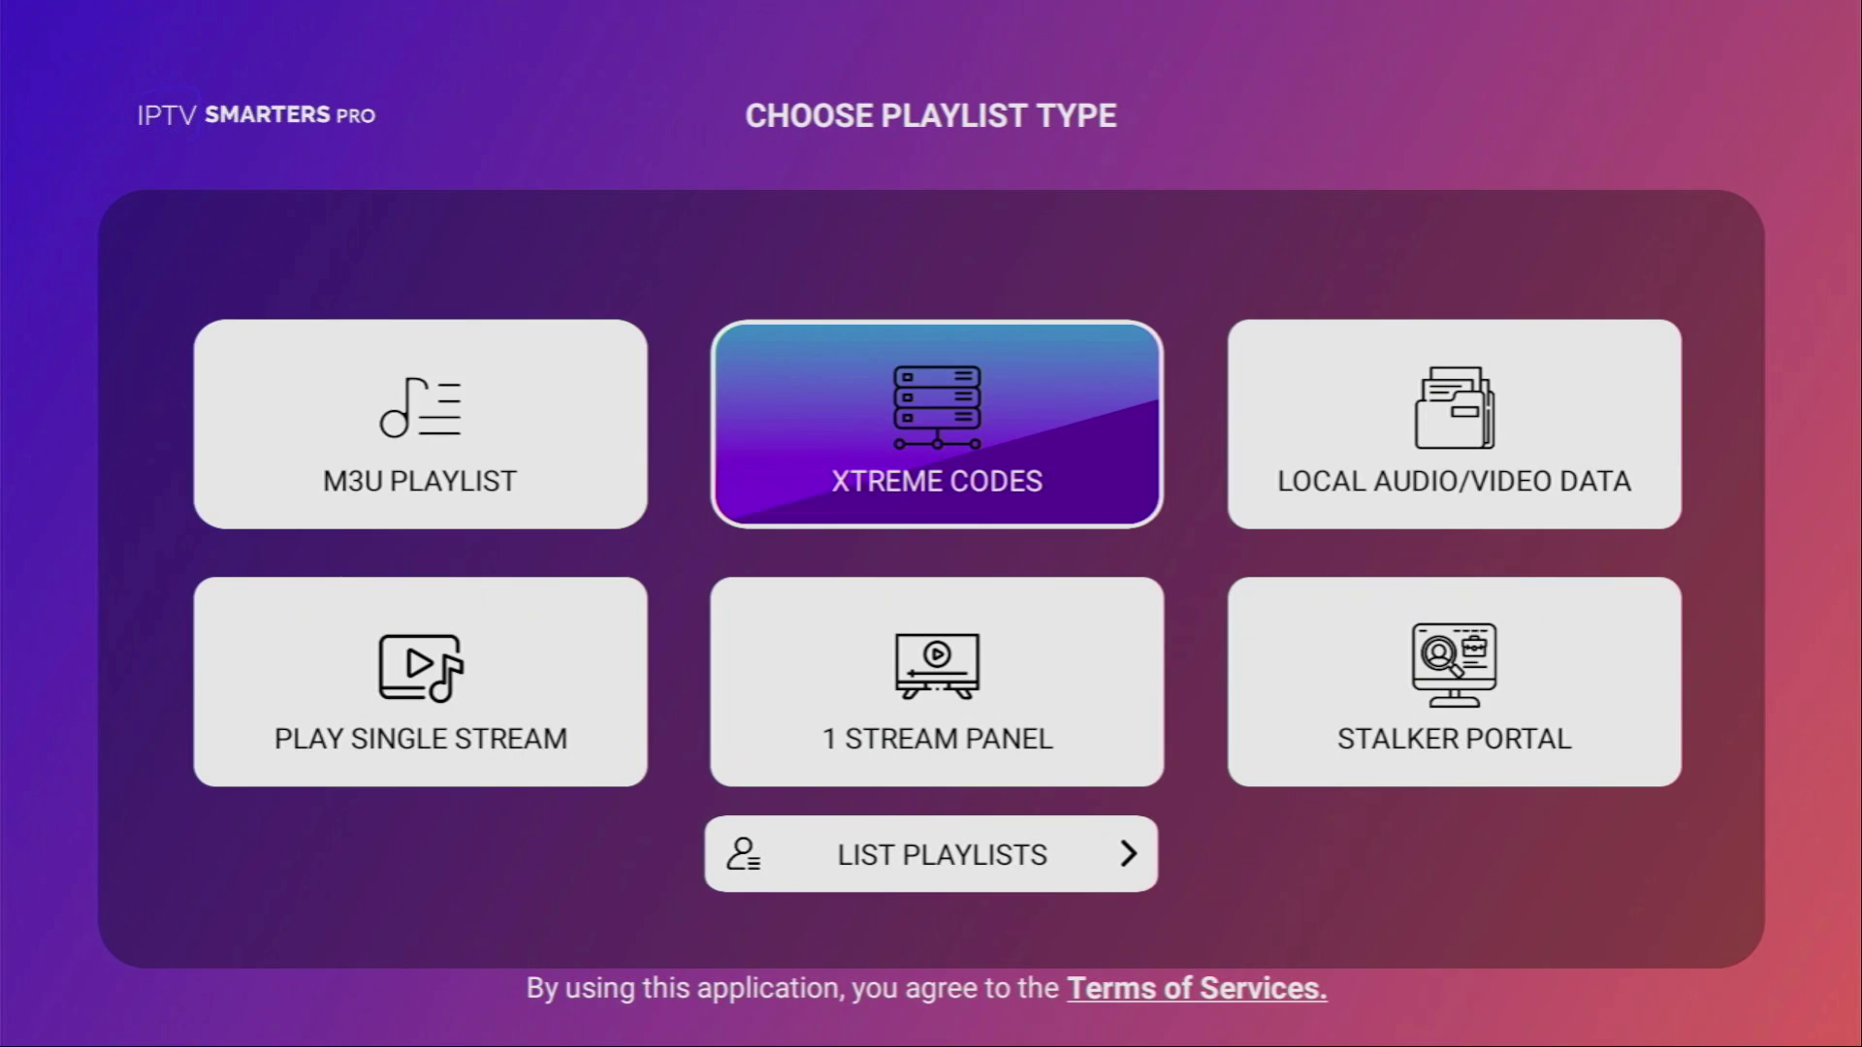
pyautogui.press('Return')
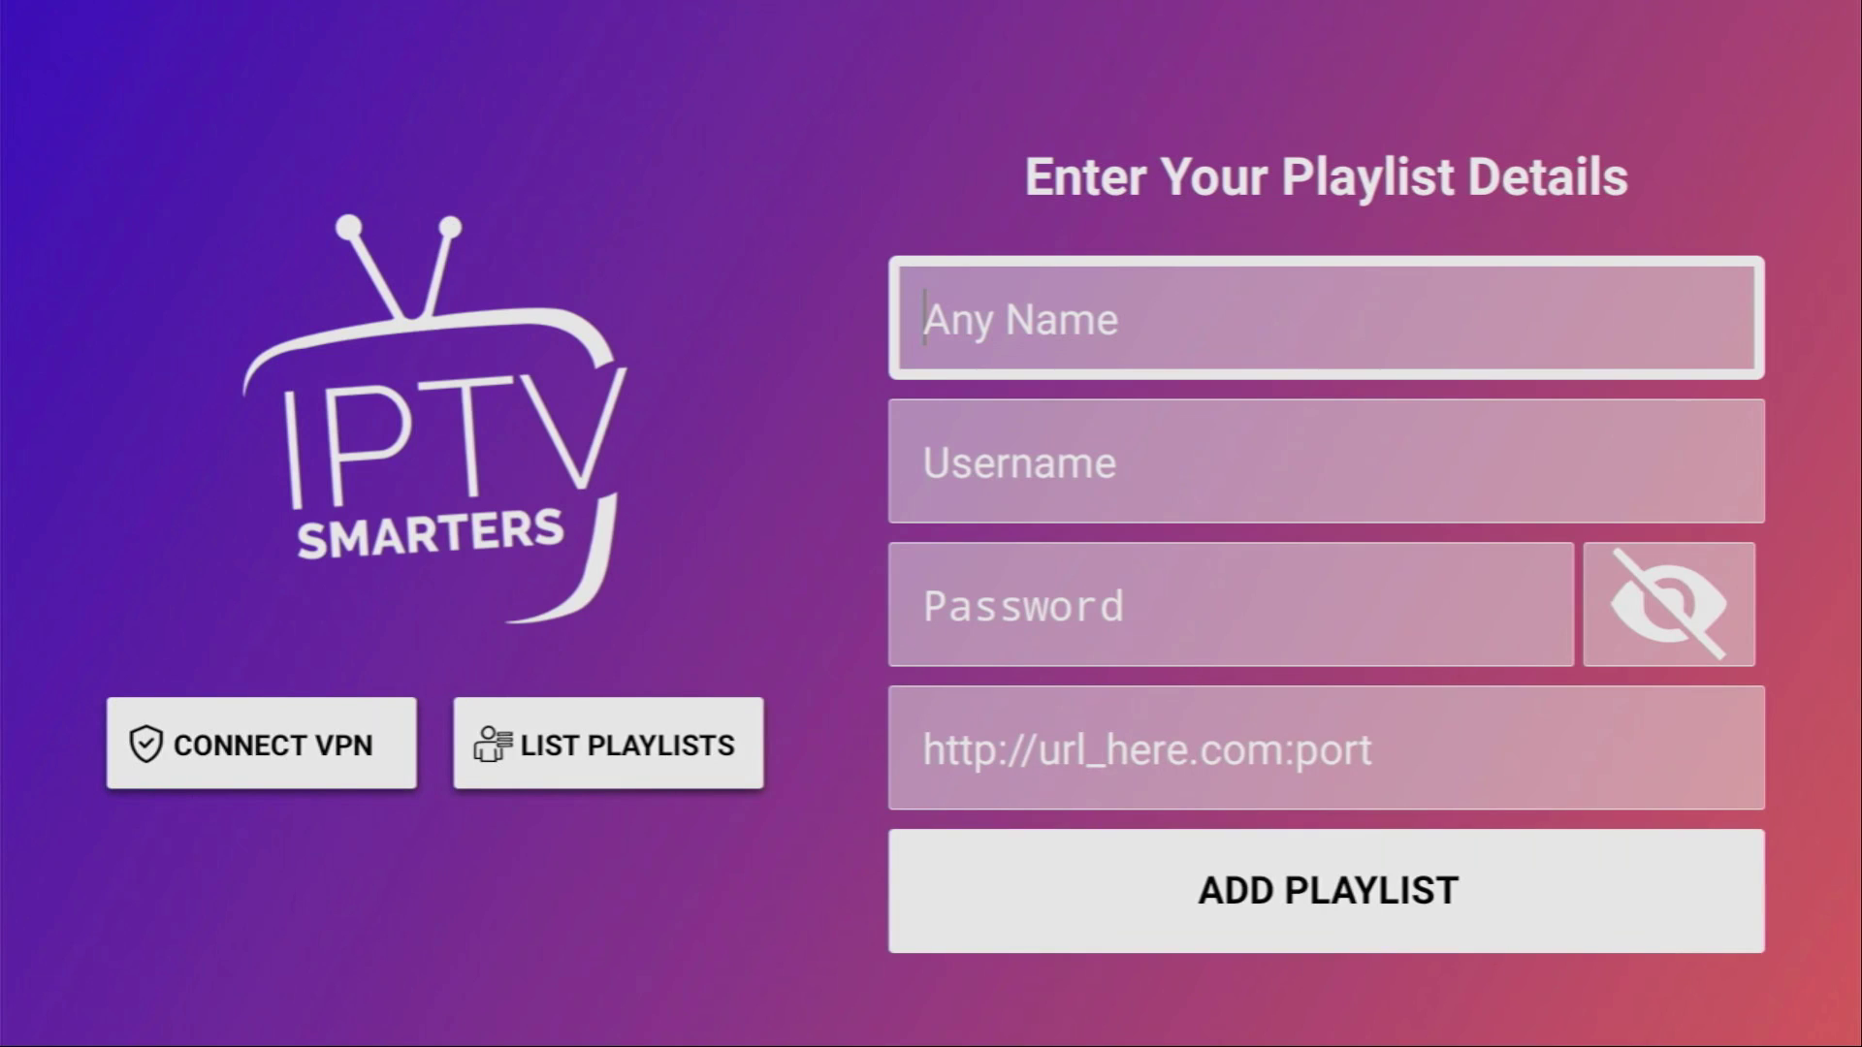
pyautogui.press('Down')
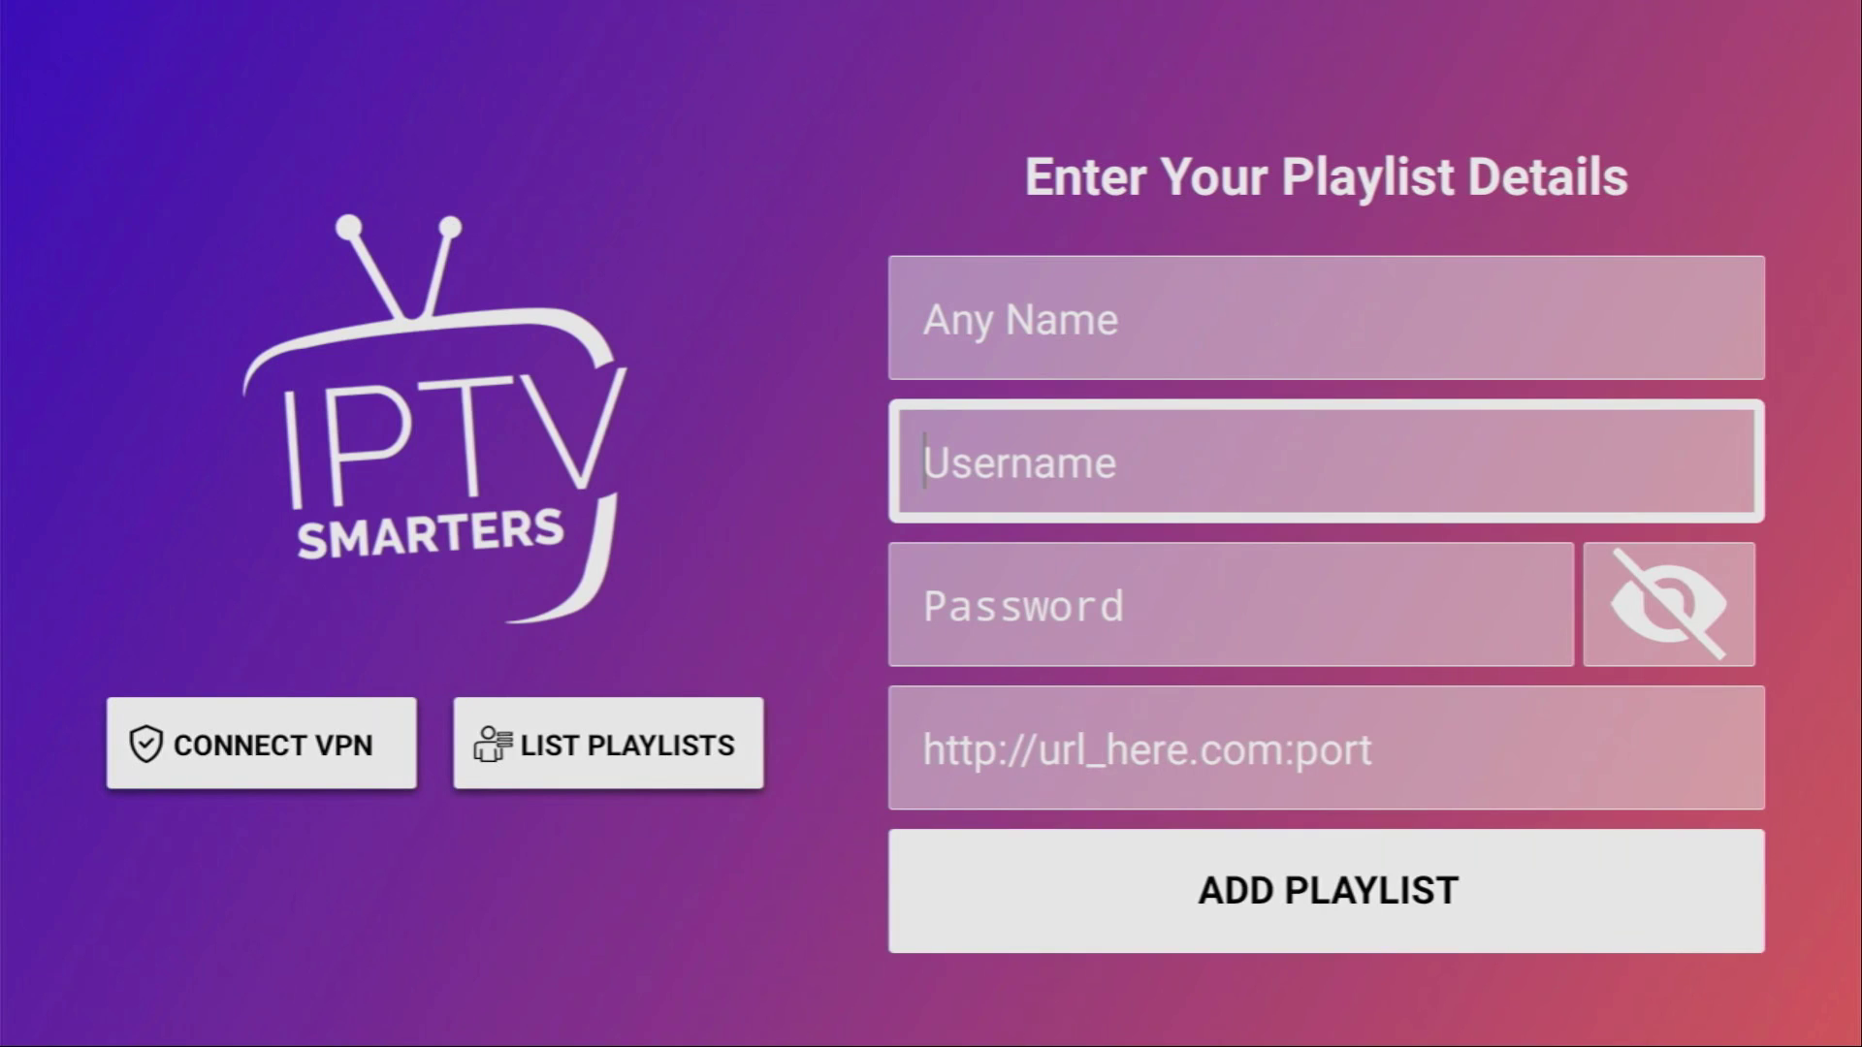
pyautogui.press('Down')
pyautogui.press('Down')
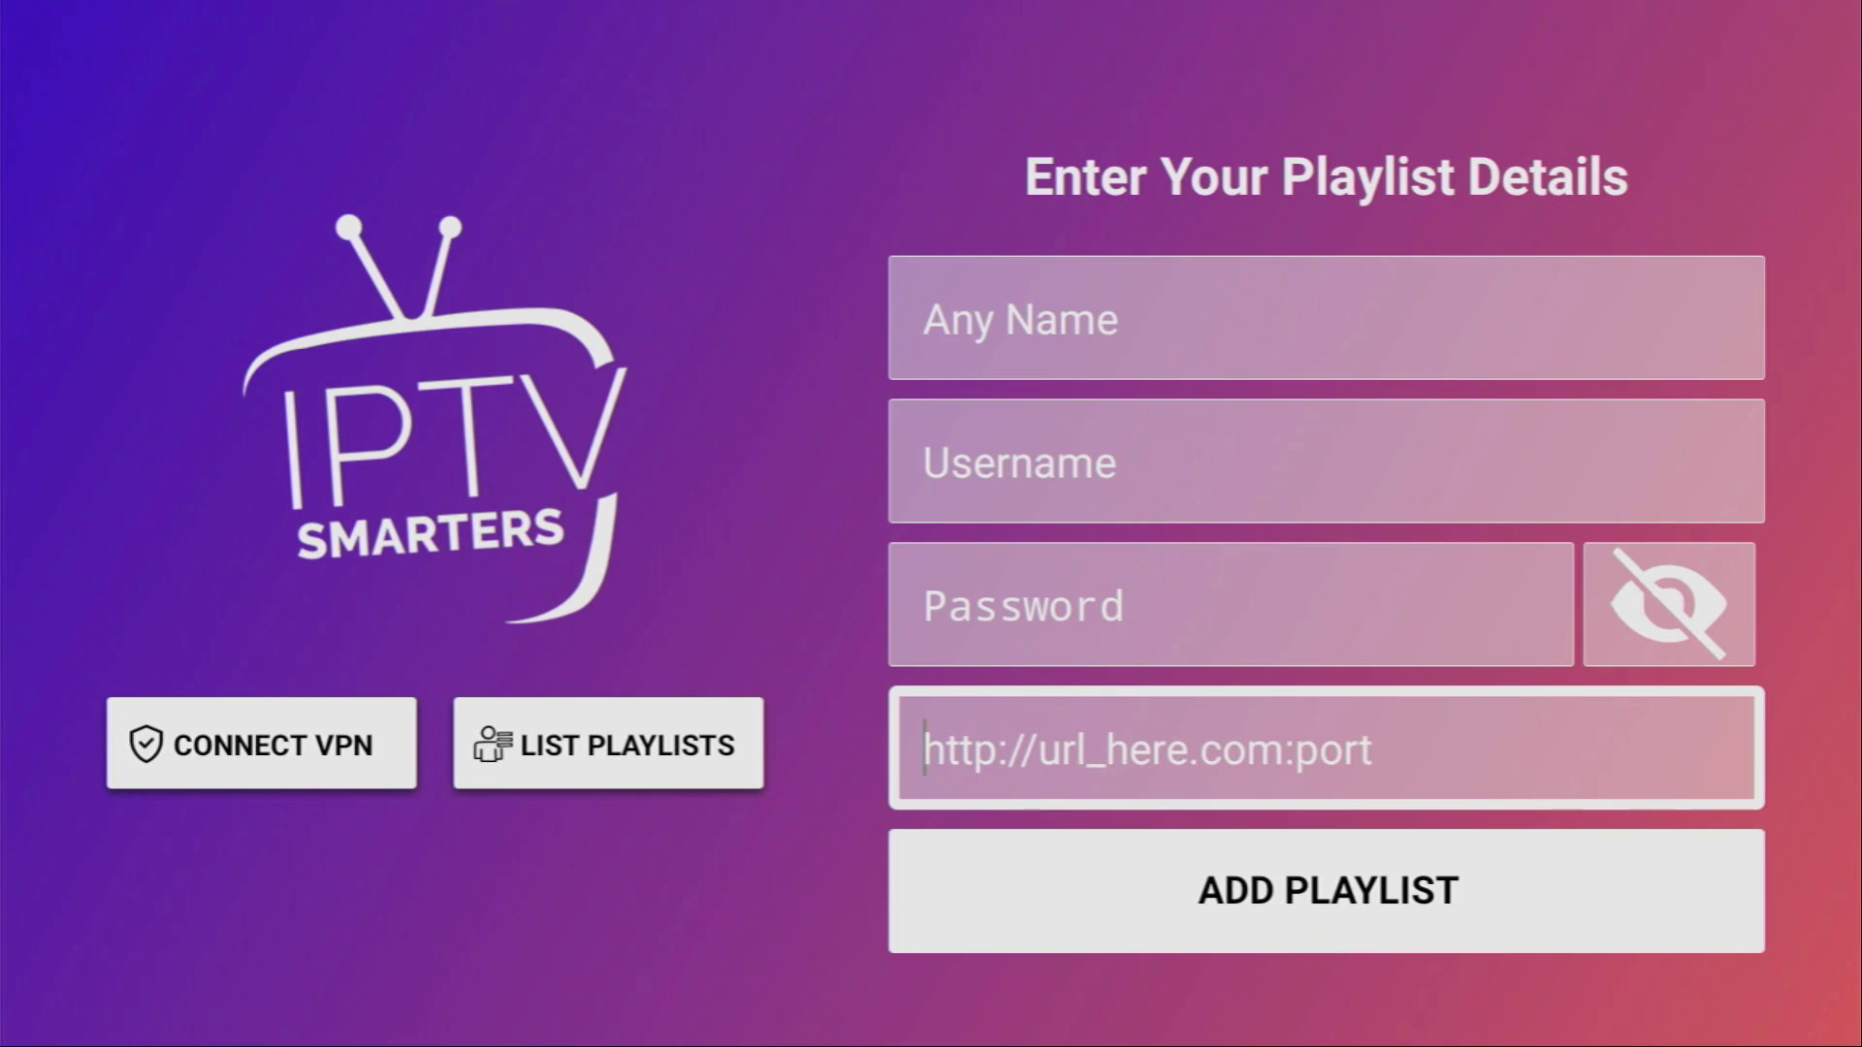
pyautogui.press('Left')
pyautogui.press('Left')
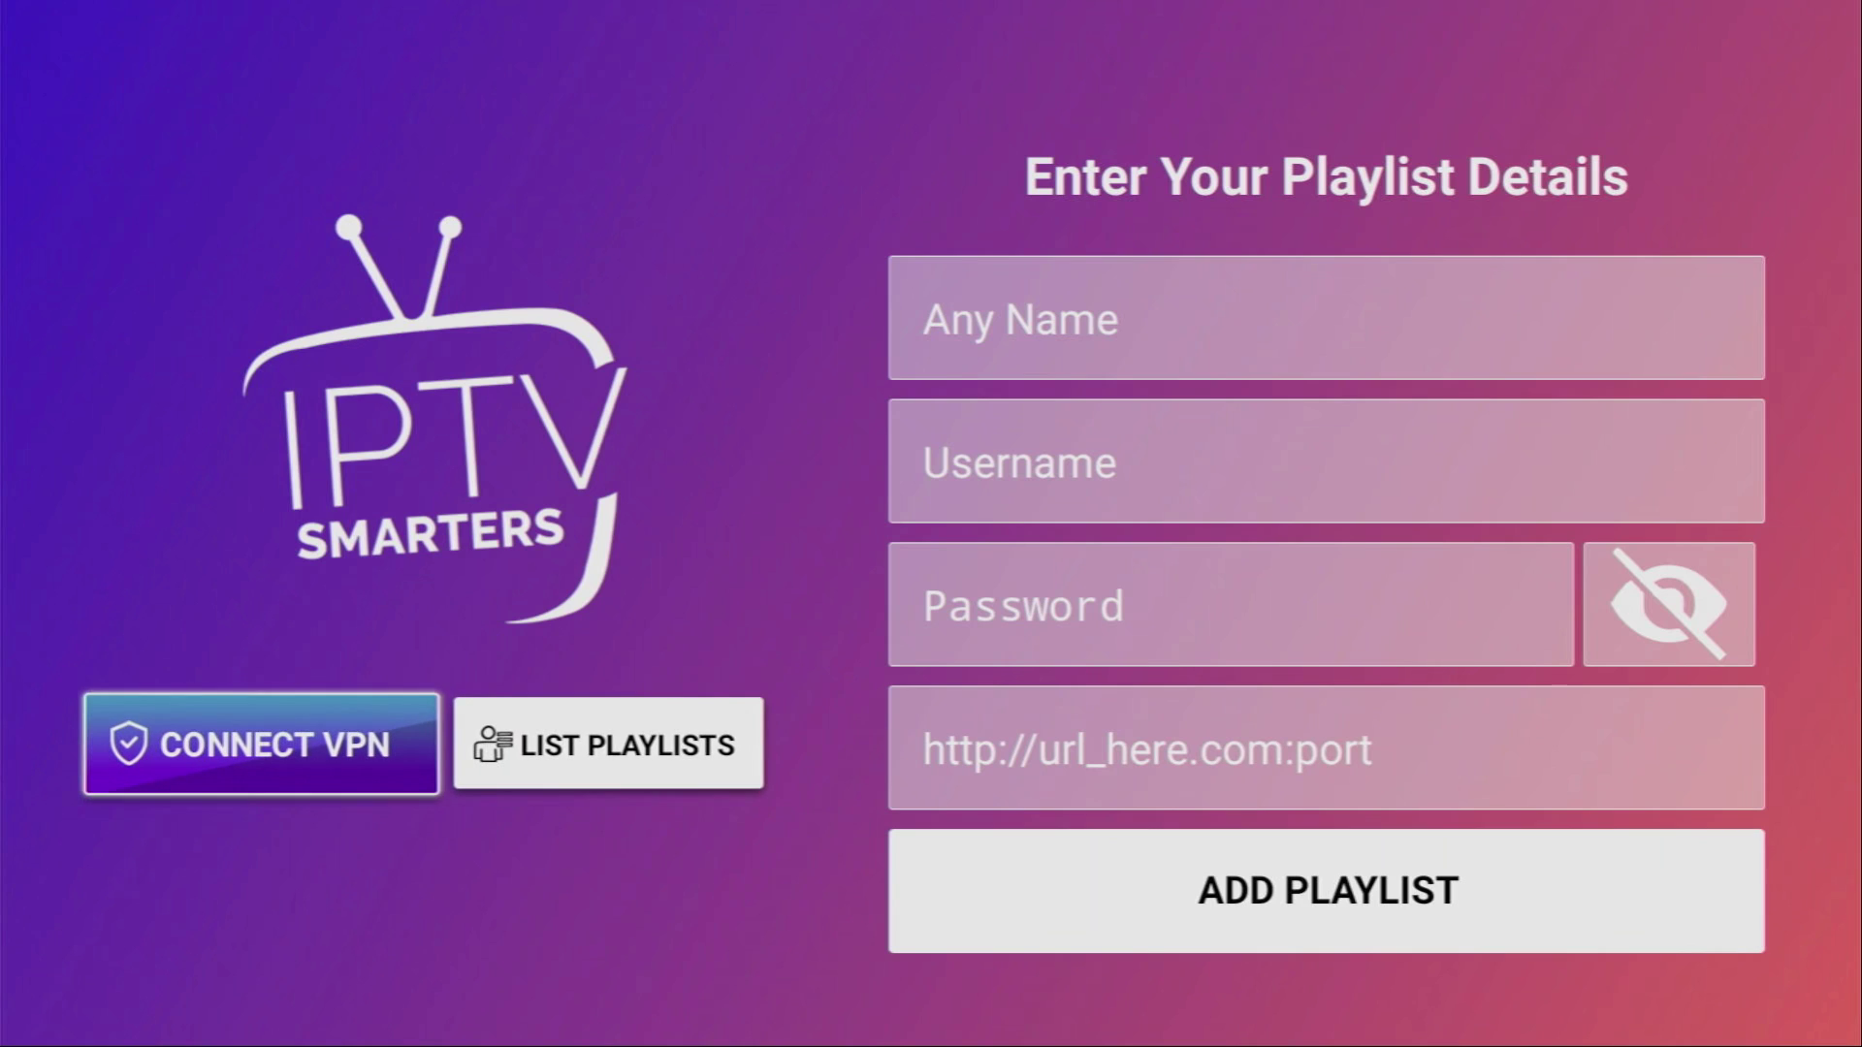
pyautogui.press('Right')
pyautogui.press('Right')
pyautogui.press('Return')
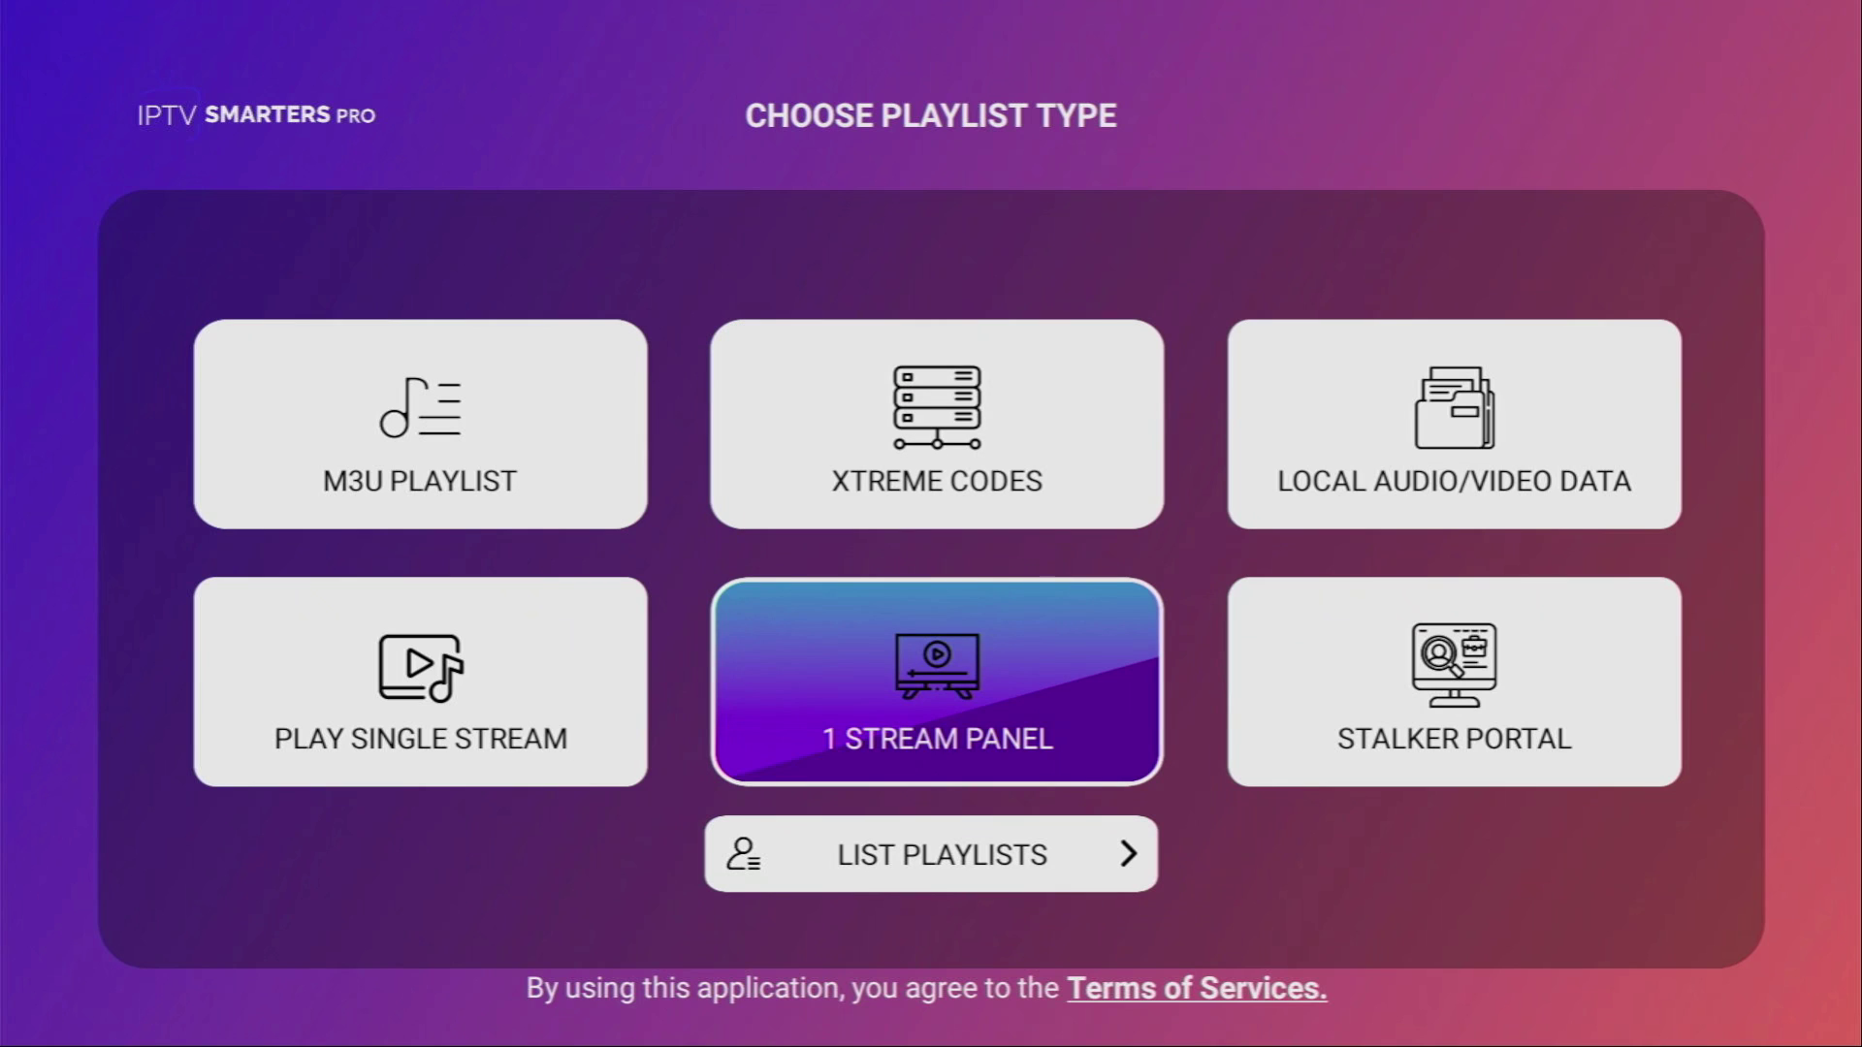